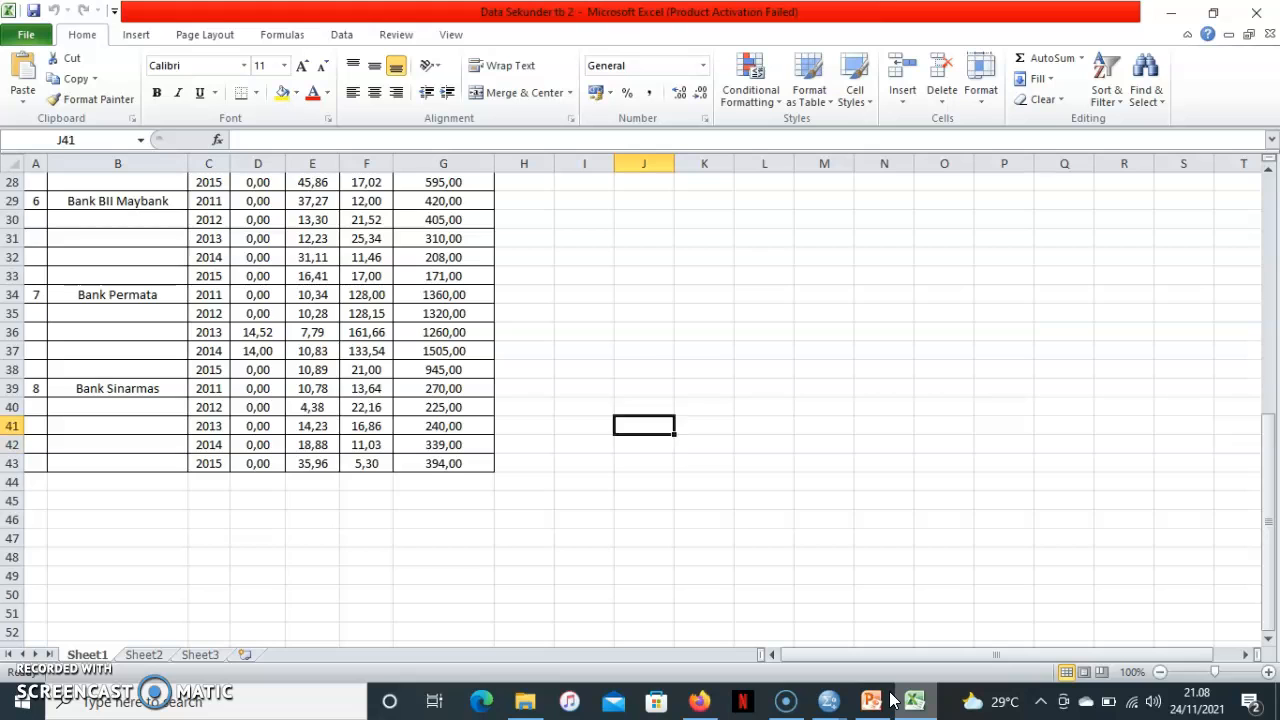
Look over the Excel sheet's Sektor Perbankan and Tahun columns, ending on the first DPS value in D4.
key("Left")
key("Left")
key("Left")
key("Left")
key("Left")
key("Left")
key("Left")
key("Left")
key("Left")
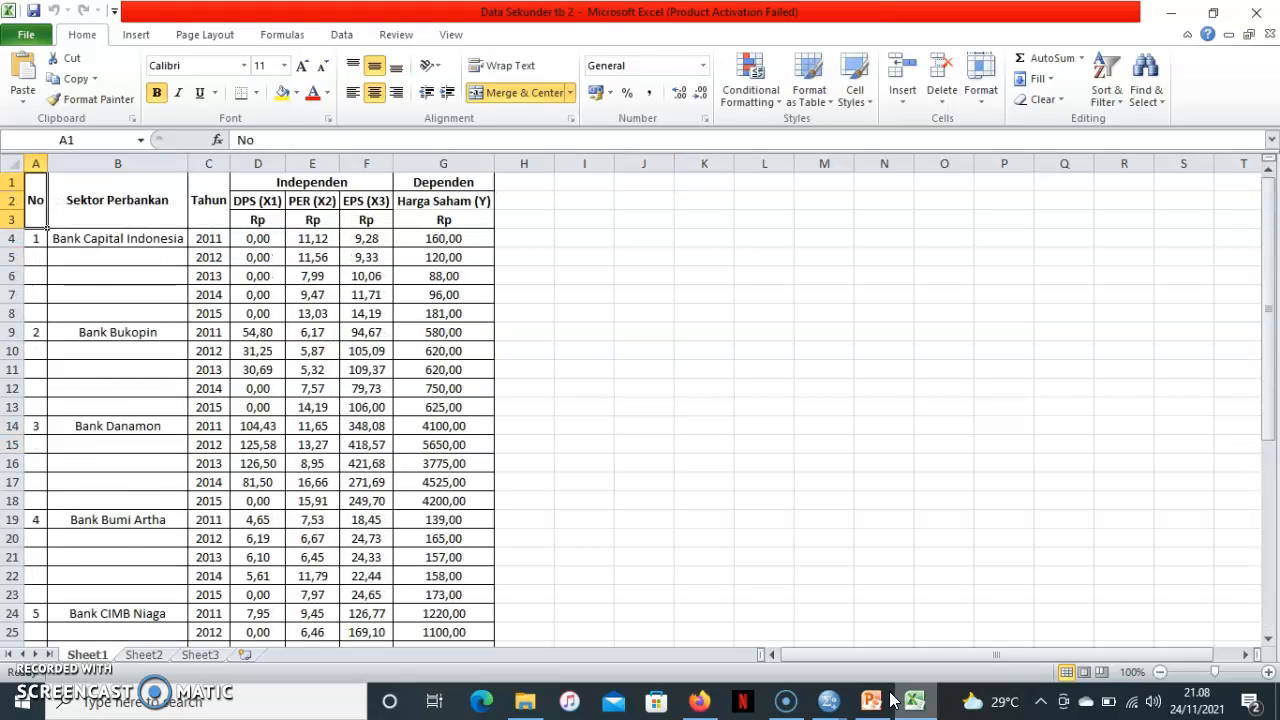
key("Right")
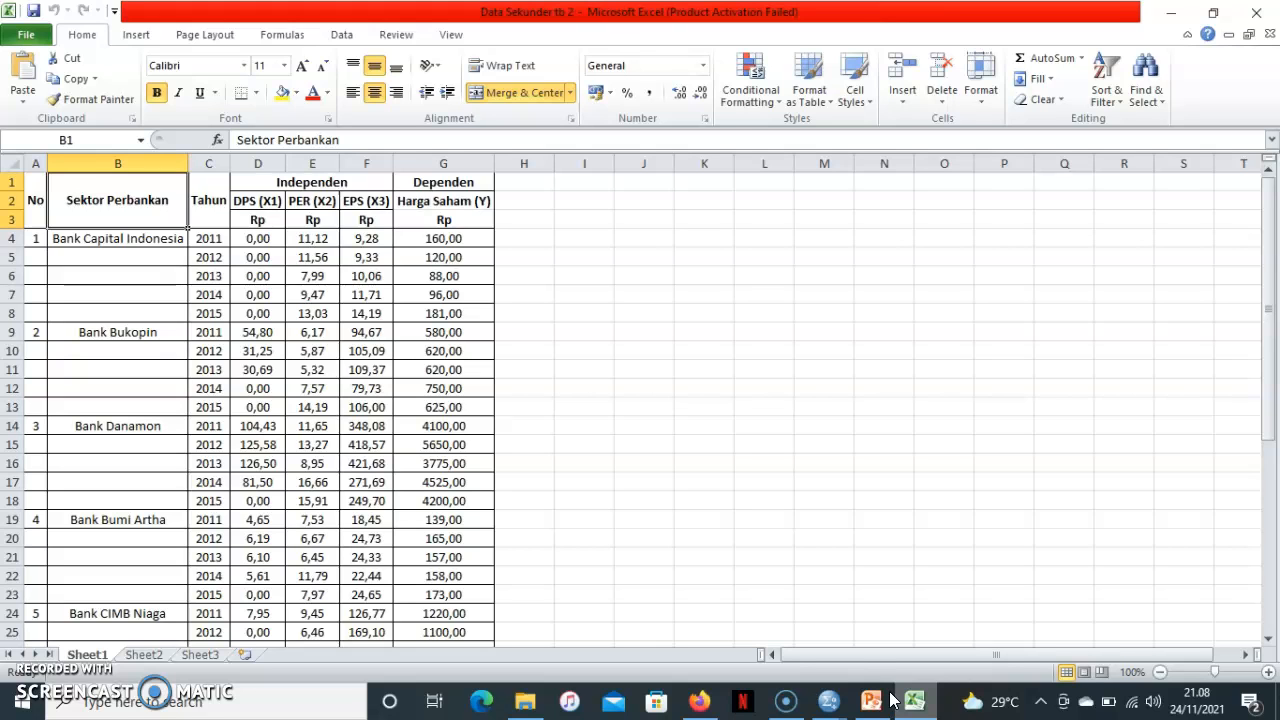
key("Down")
key("Down")
key("Down")
key("Down")
key("Down")
key("Down")
key("Down")
key("Down")
key("Down")
key("Down")
key("Down")
key("Down")
key("Down")
key("Down")
key("Down")
key("Down")
key("Down")
key("Down")
key("Down")
key("Down")
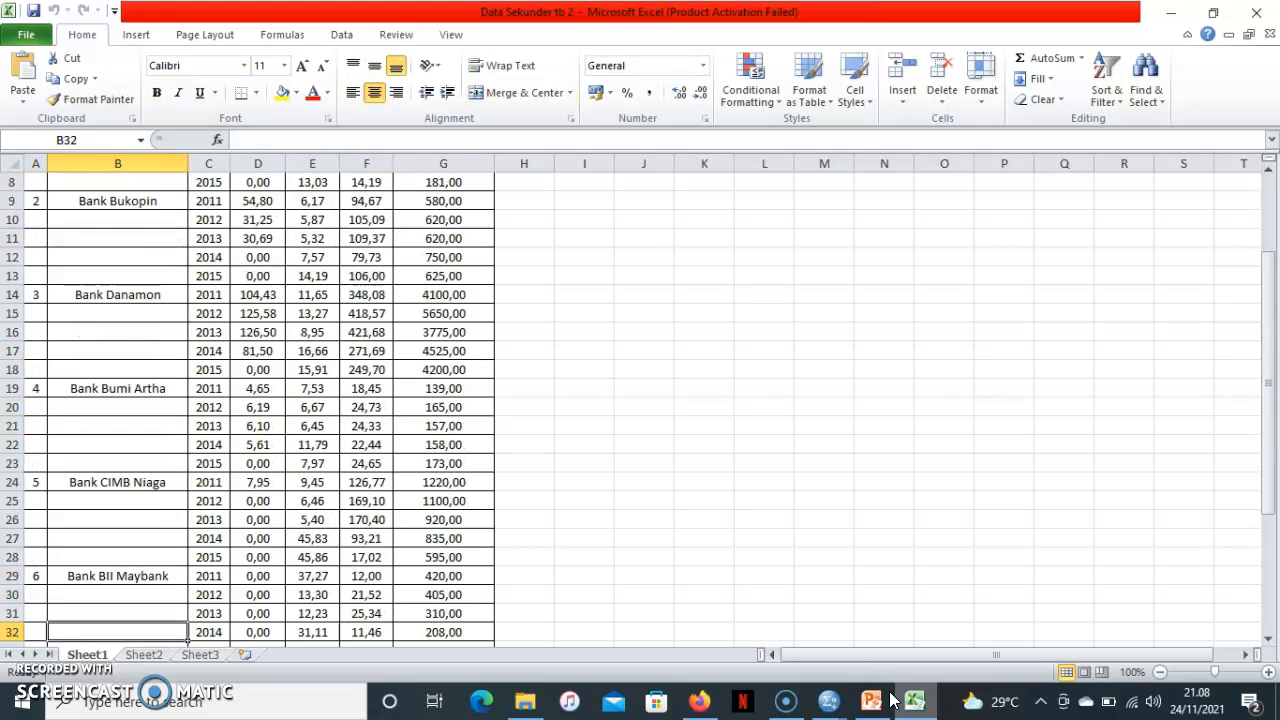
key("Down")
key("Down")
key("Down")
key("Down")
key("Down")
key("Down")
key("Down")
key("Down")
key("Up")
key("Up")
key("Up")
key("Up")
key("Up")
key("Up")
key("Up")
key("Up")
key("Up")
key("Up")
key("Up")
key("Up")
key("Up")
key("Up")
key("Up")
key("Up")
key("Up")
key("Up")
key("Up")
key("Up")
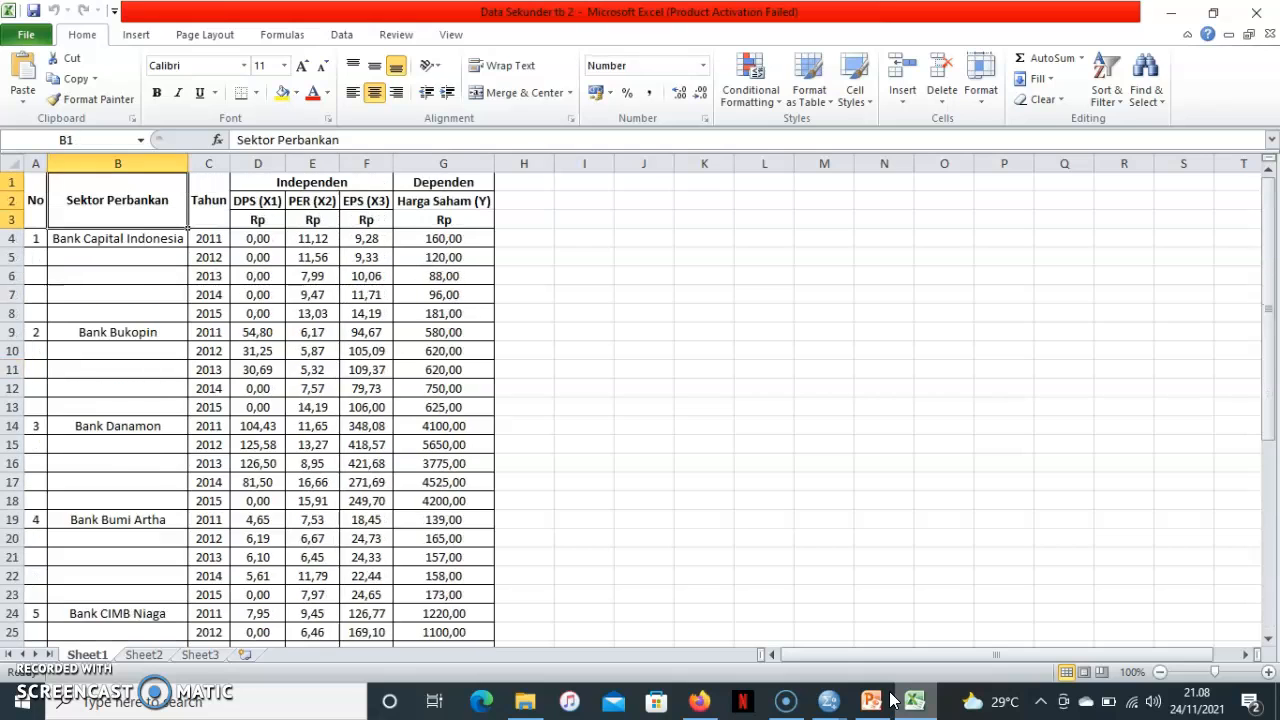
key("Right")
key("Down")
key("Right")
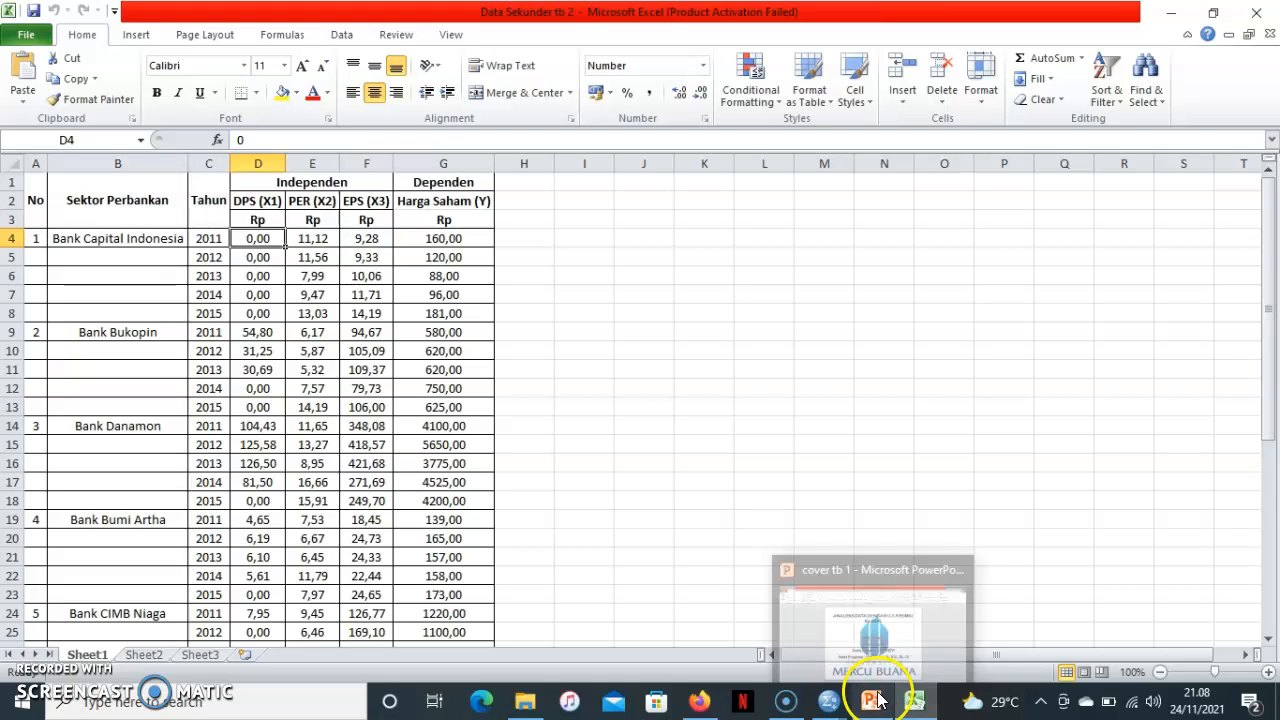
In SPSS, create a new empty dataset with File > New > Data.
mouse_move(822, 702)
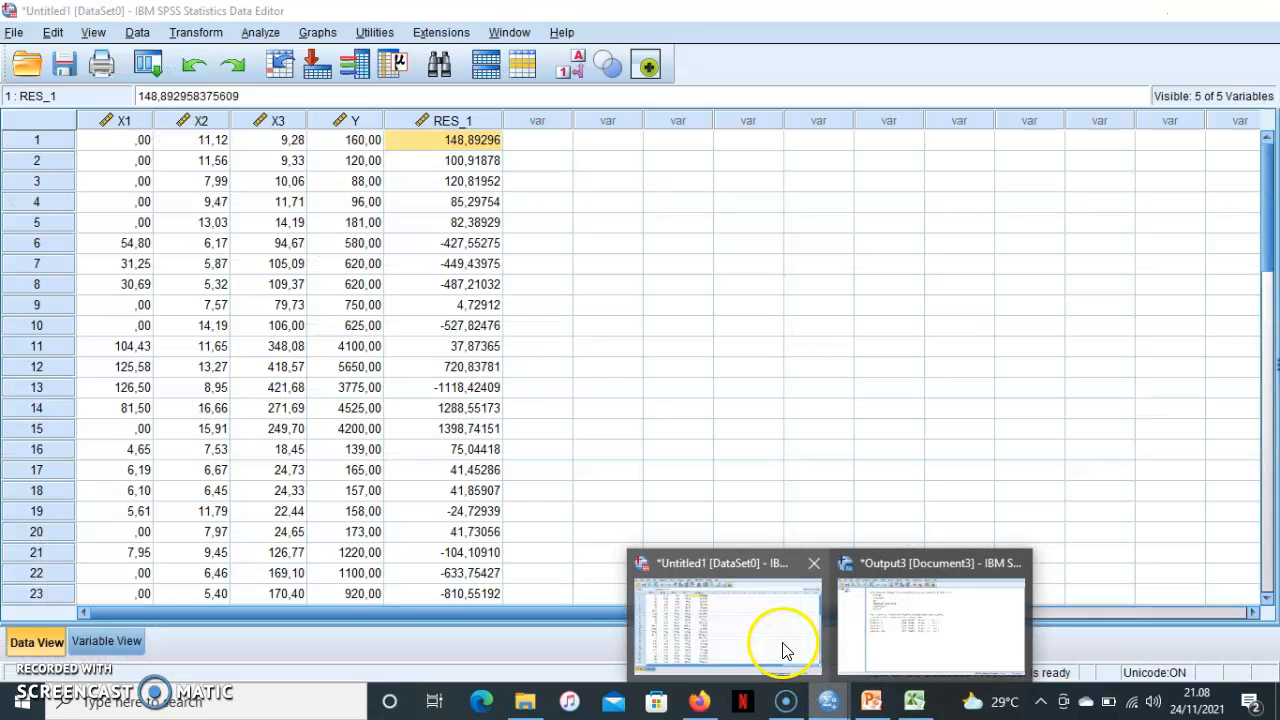
left_click(783, 648)
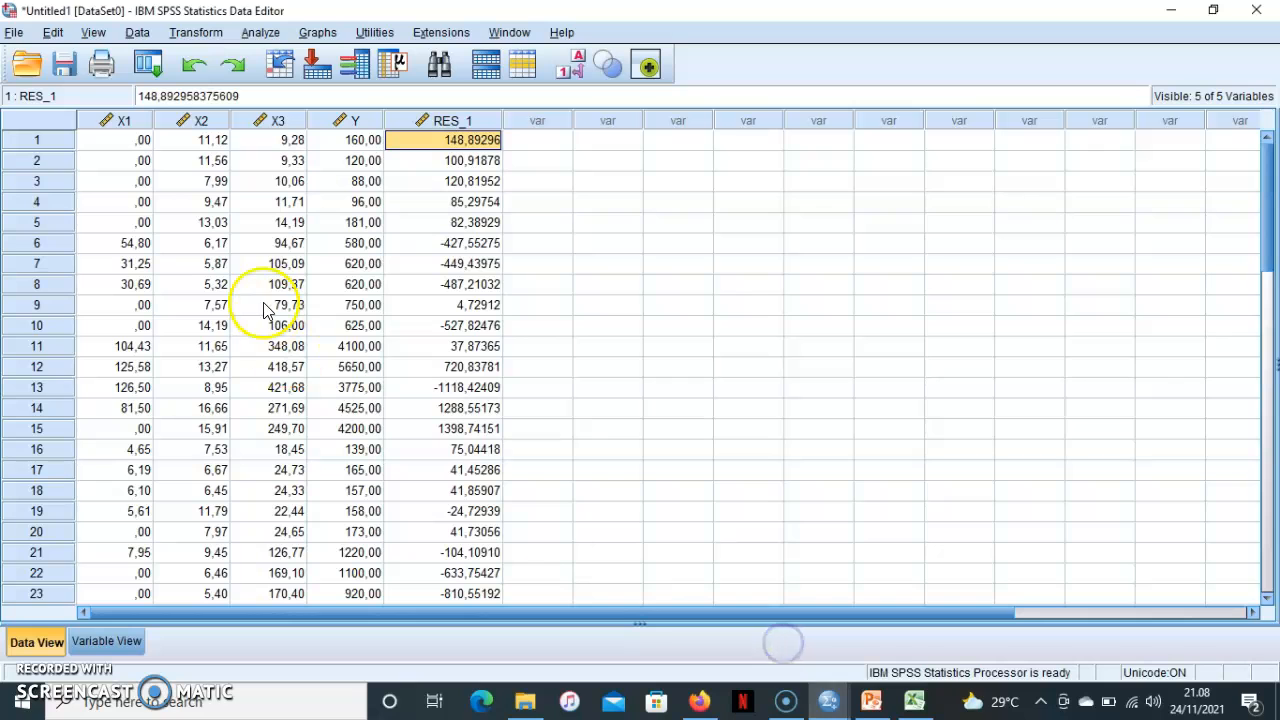
left_click(14, 33)
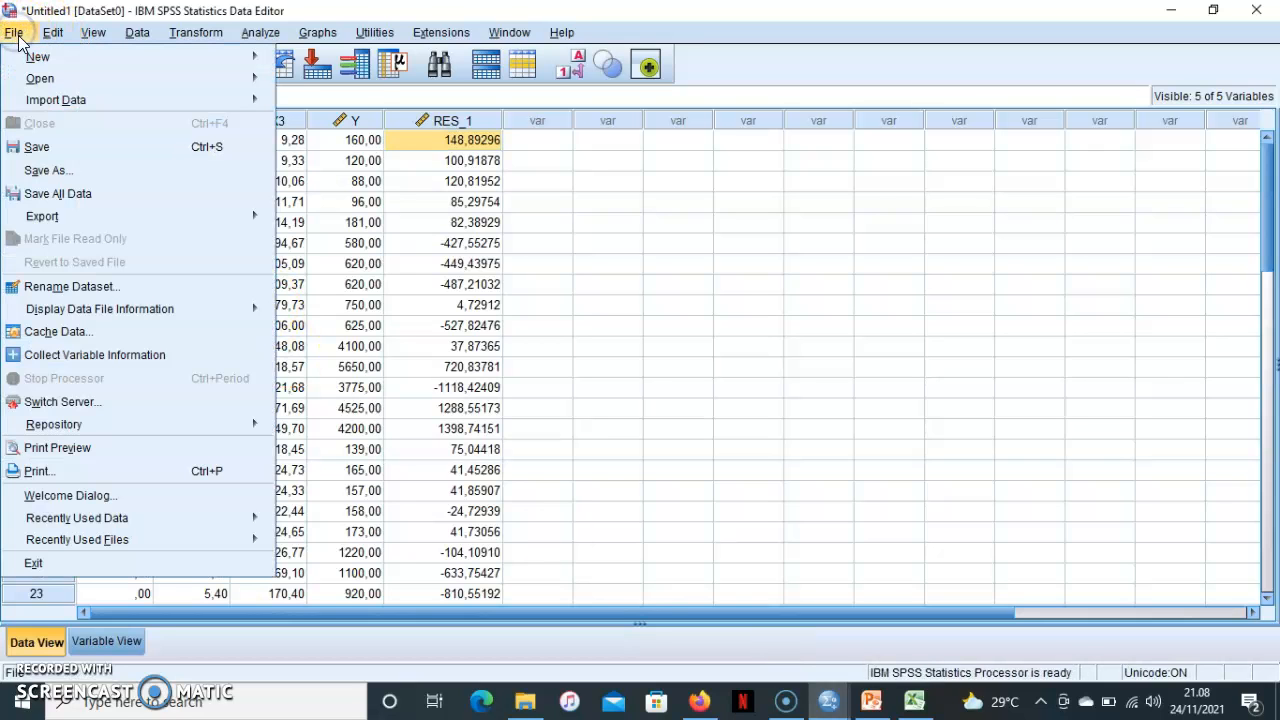
mouse_move(38, 56)
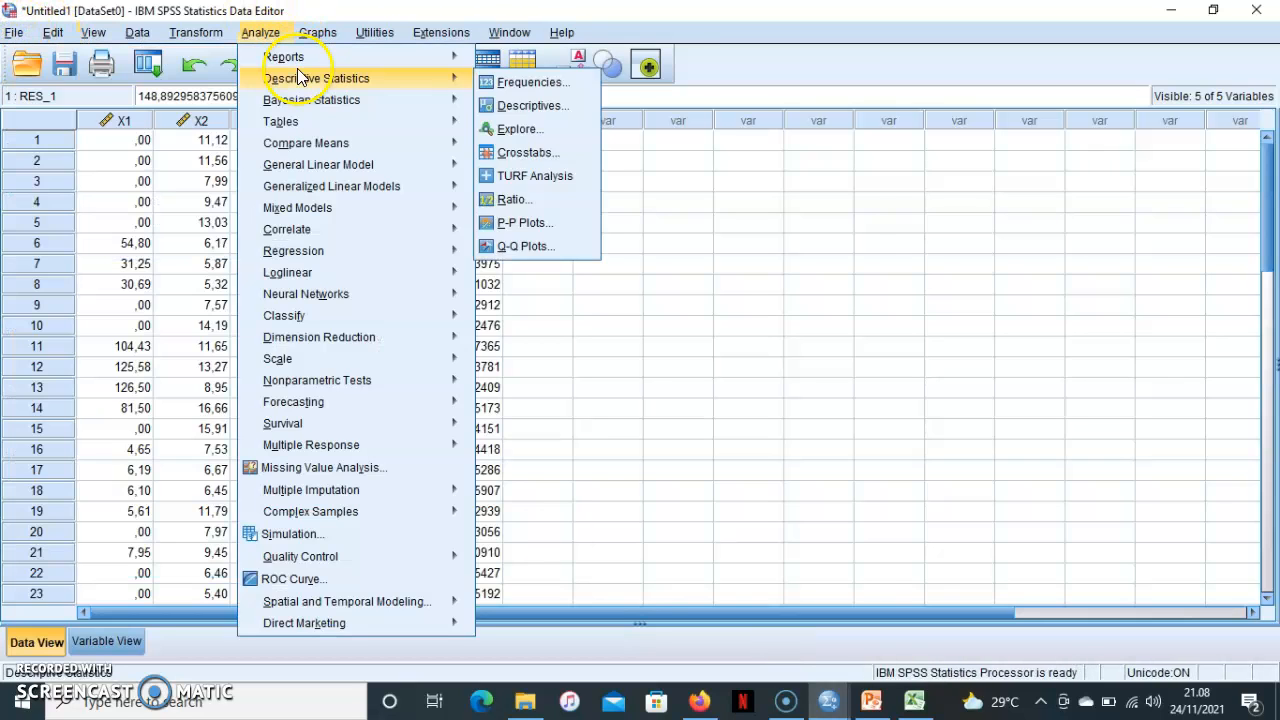
left_click(18, 33)
left_click(18, 33)
mouse_move(38, 55)
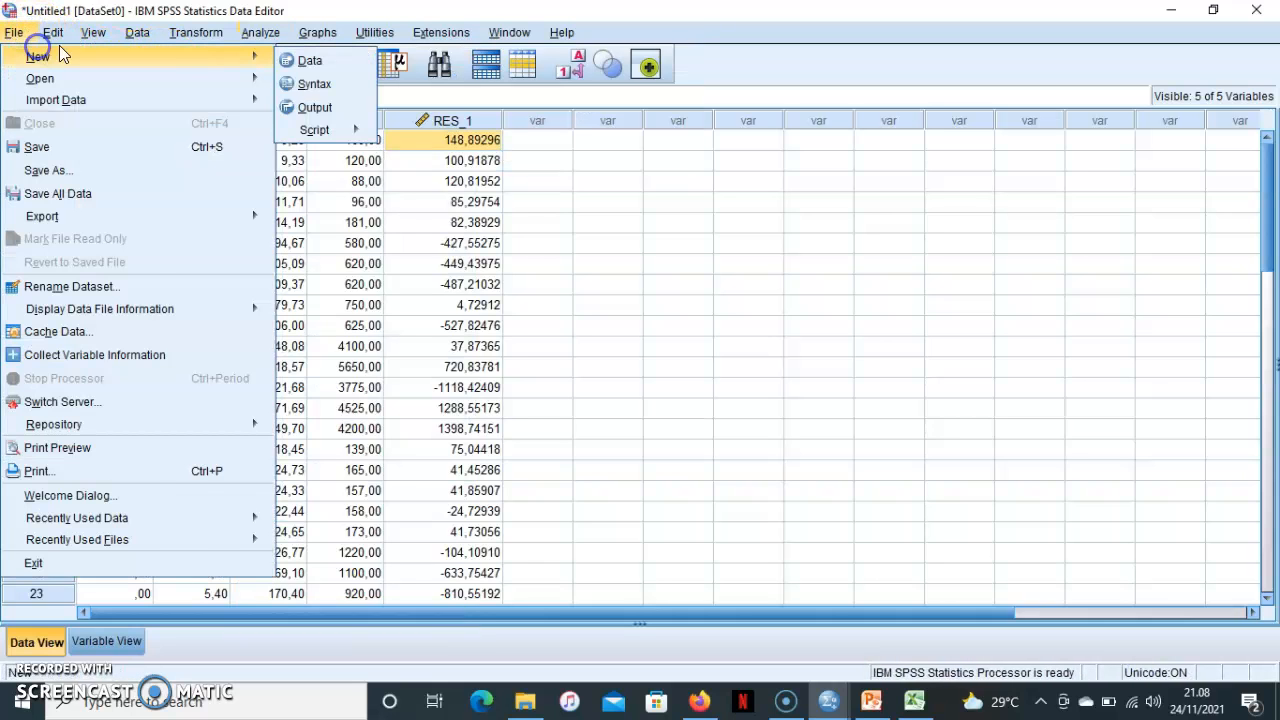
left_click(12, 36)
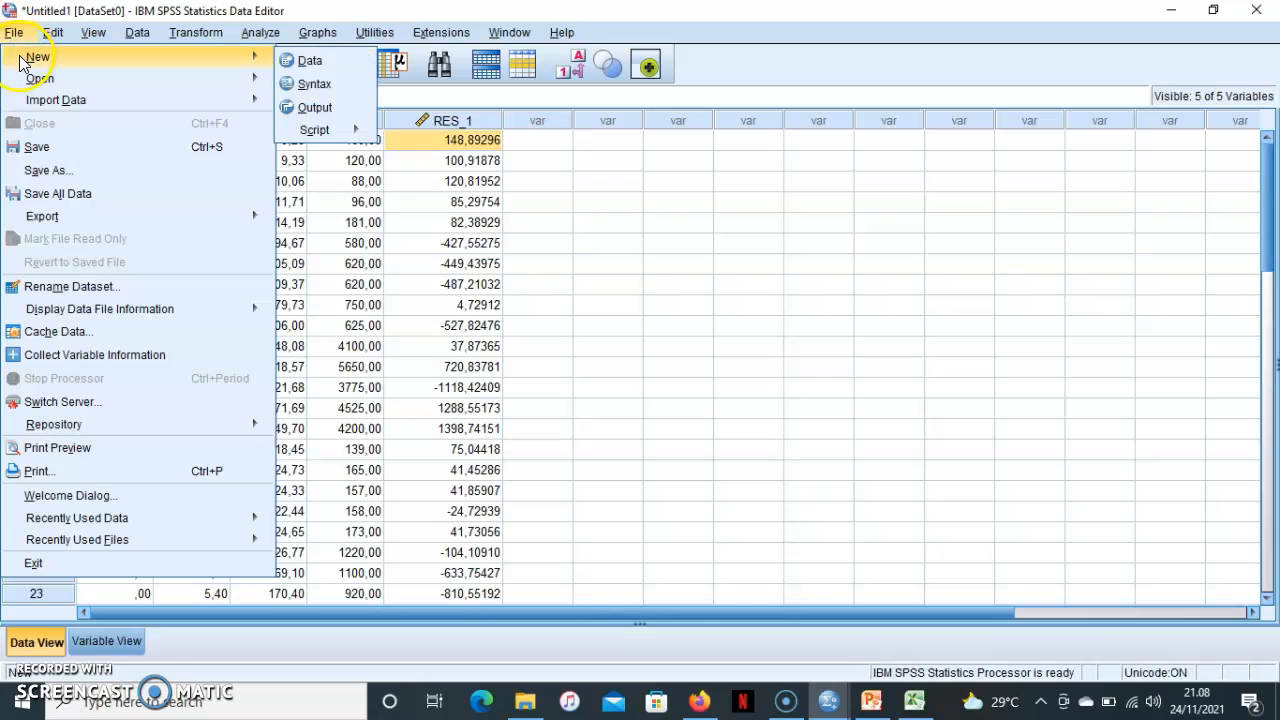
left_click(309, 62)
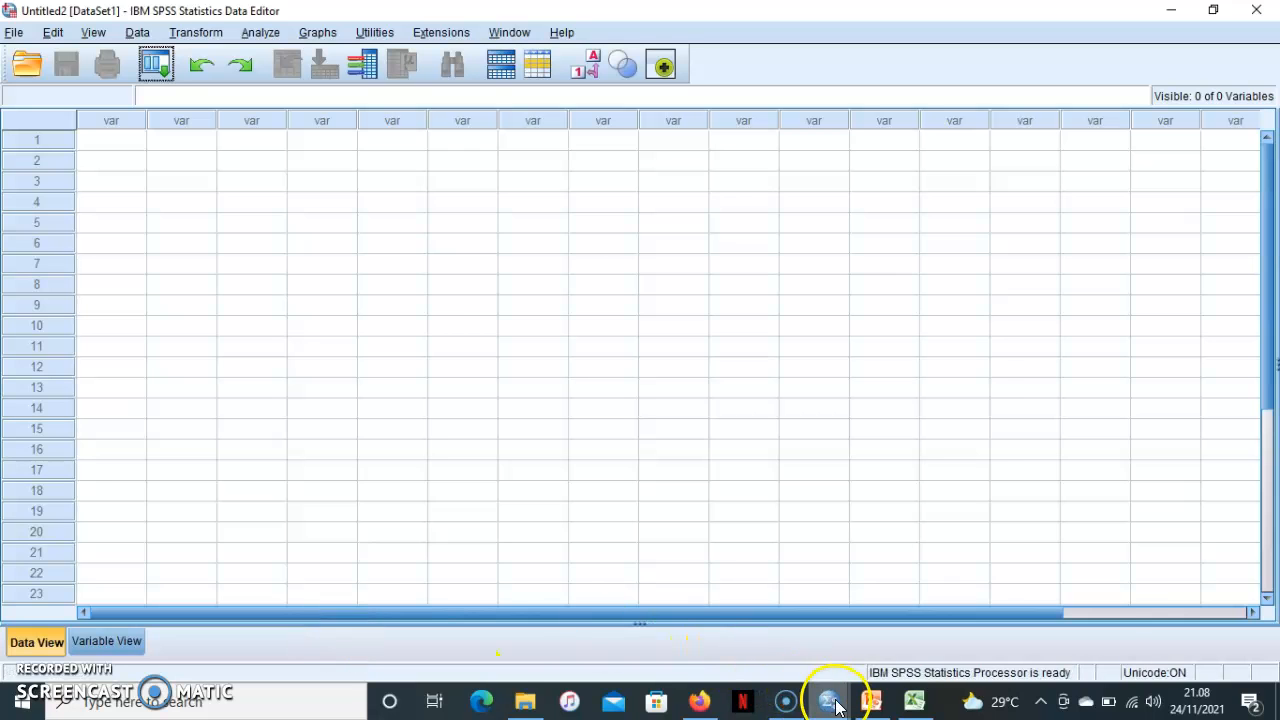
Close Output3 and Untitled1 without saving, leaving the empty Untitled2 dataset in front.
mouse_move(836, 707)
mouse_move(906, 600)
left_click(916, 563)
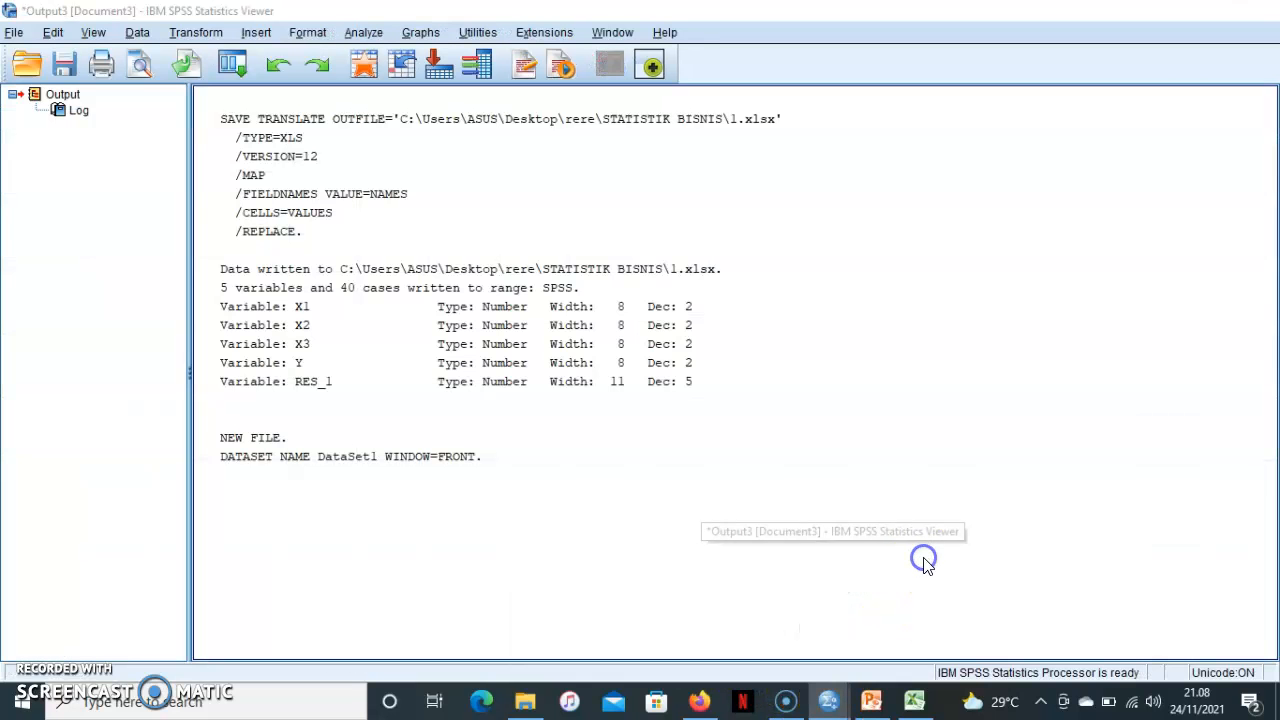
left_click(636, 374)
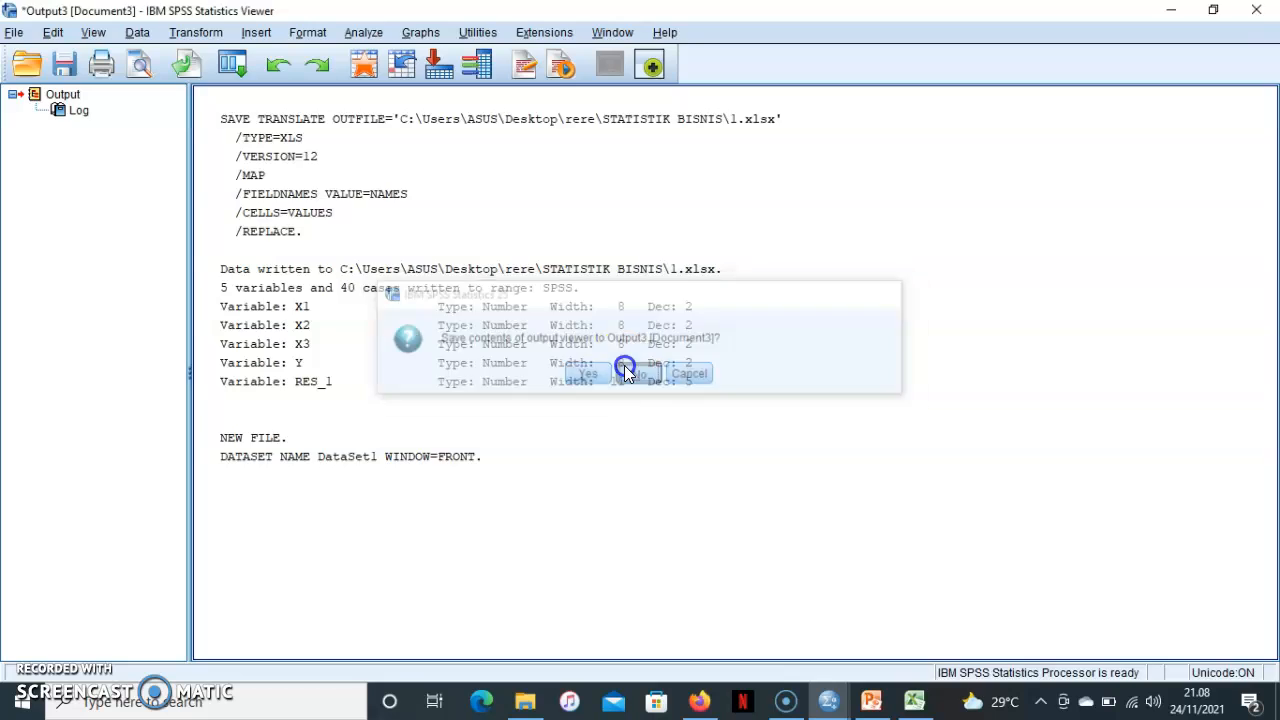
left_click(828, 703)
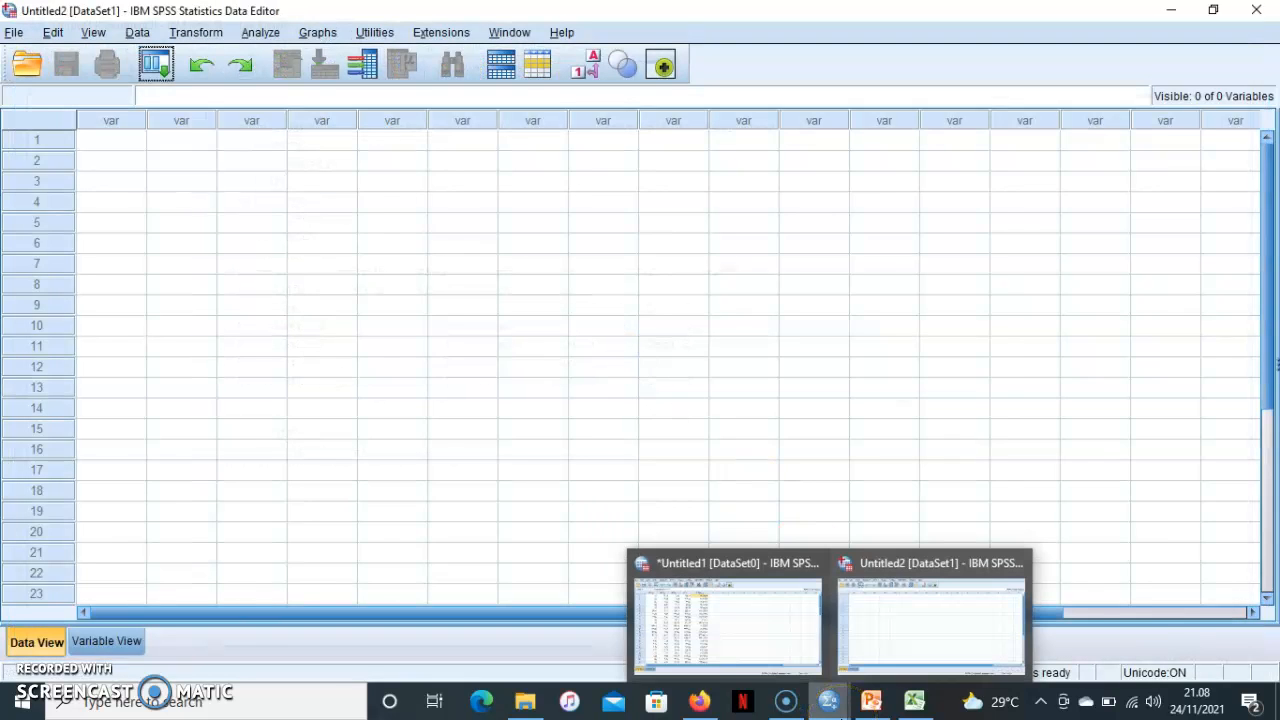
left_click(792, 630)
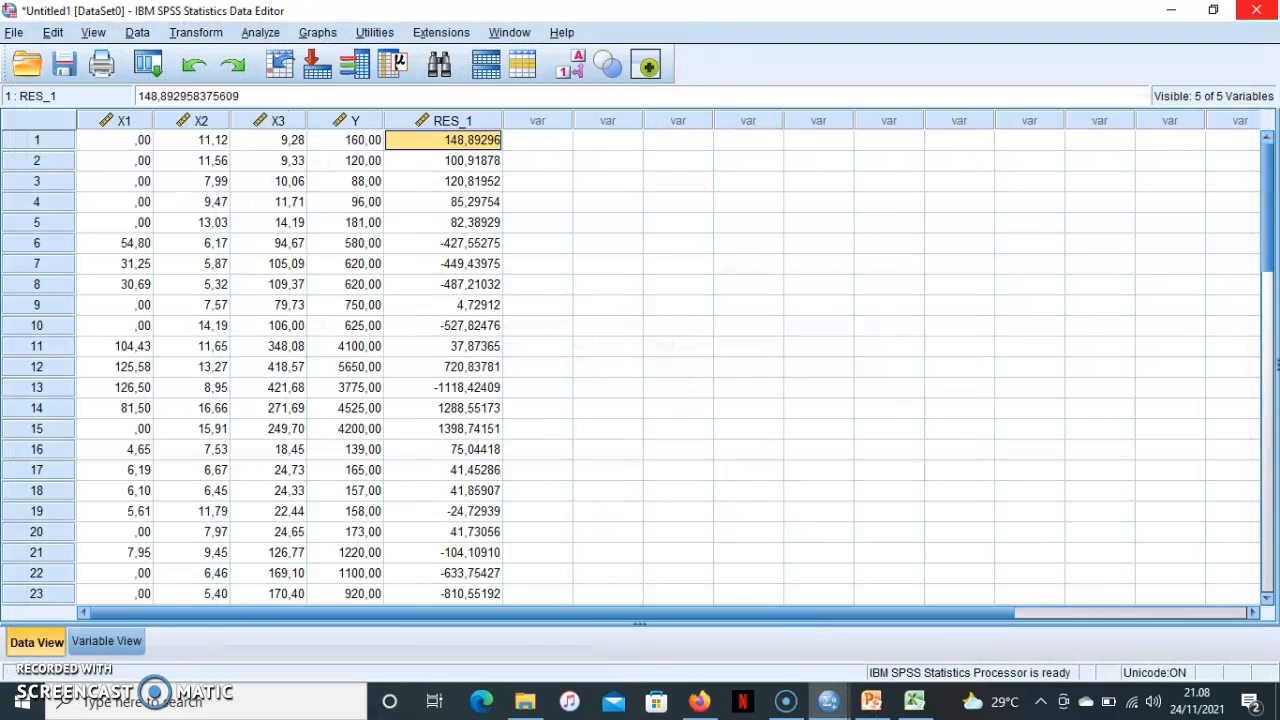
left_click(1256, 10)
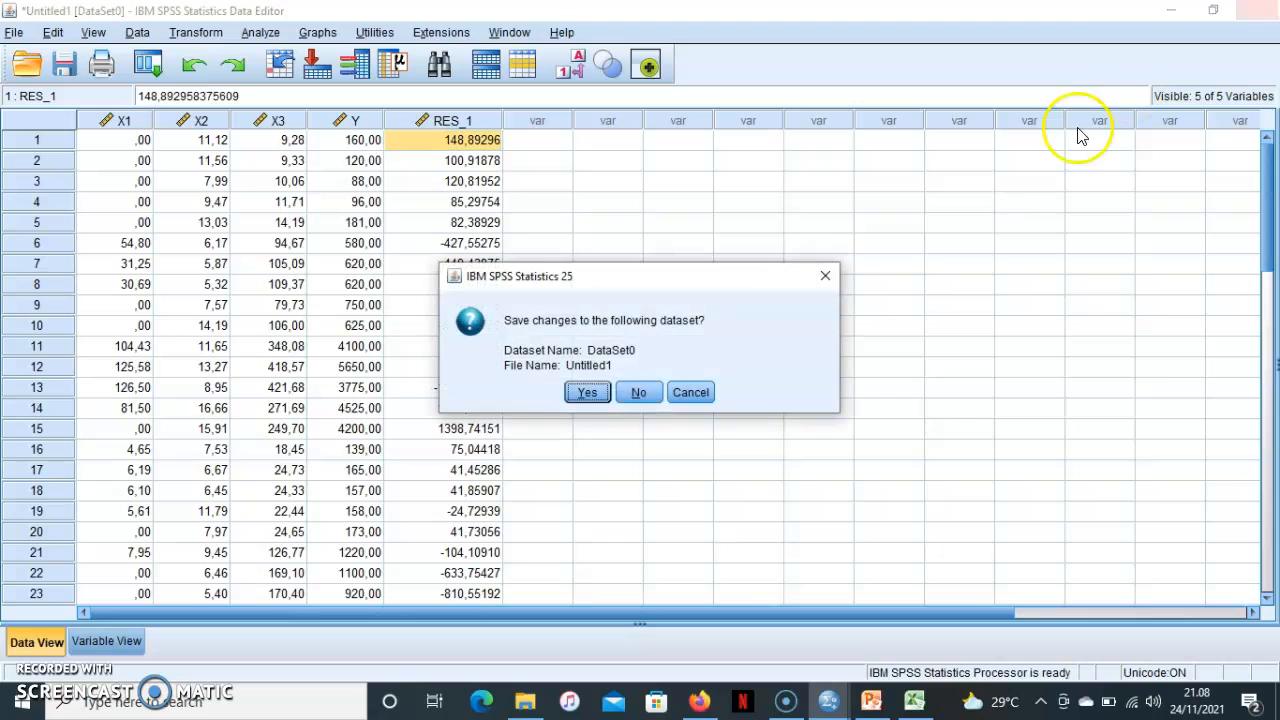
left_click(634, 392)
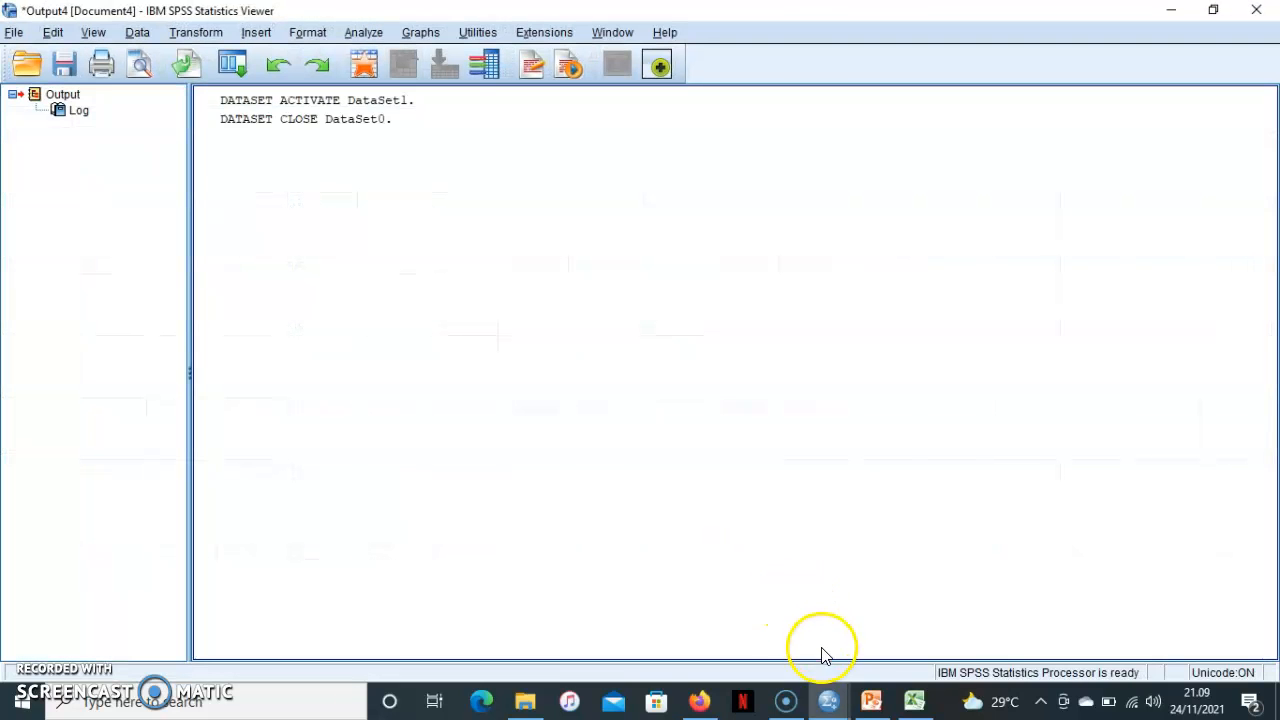
mouse_move(828, 696)
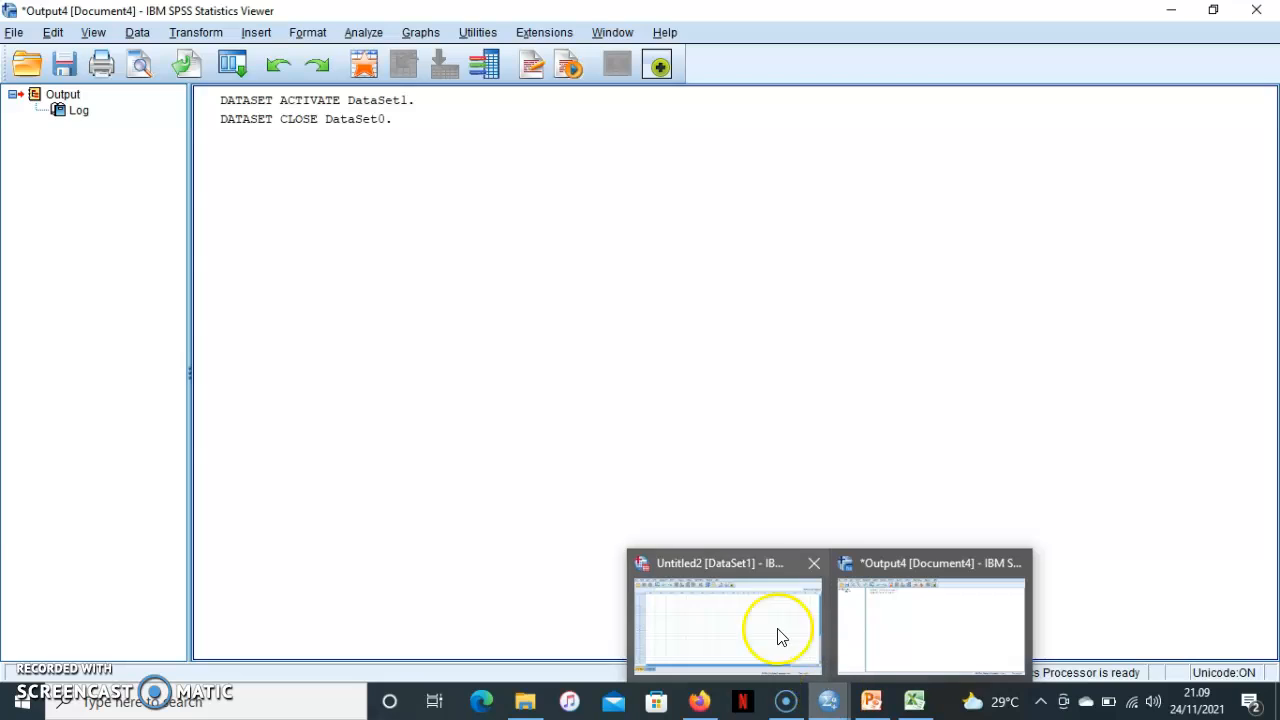
left_click(726, 597)
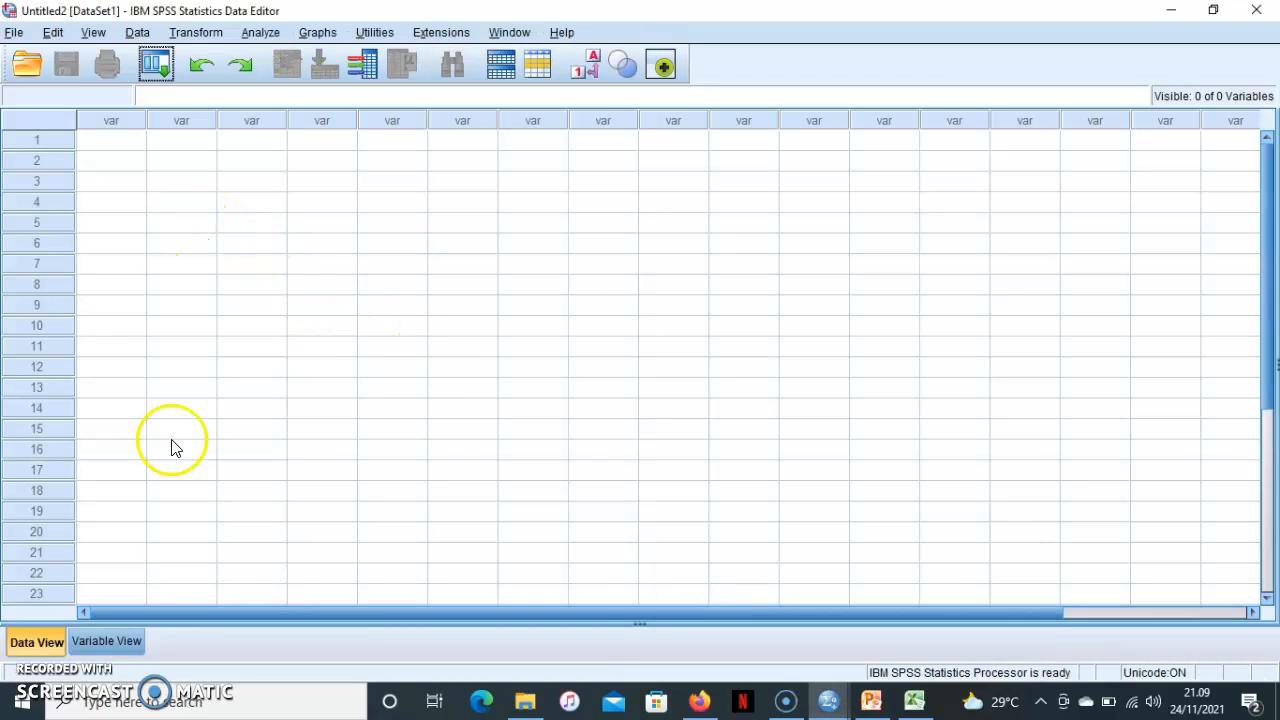
In Variable View, name the four variables XI, X2, X3 and Y.
left_click(107, 643)
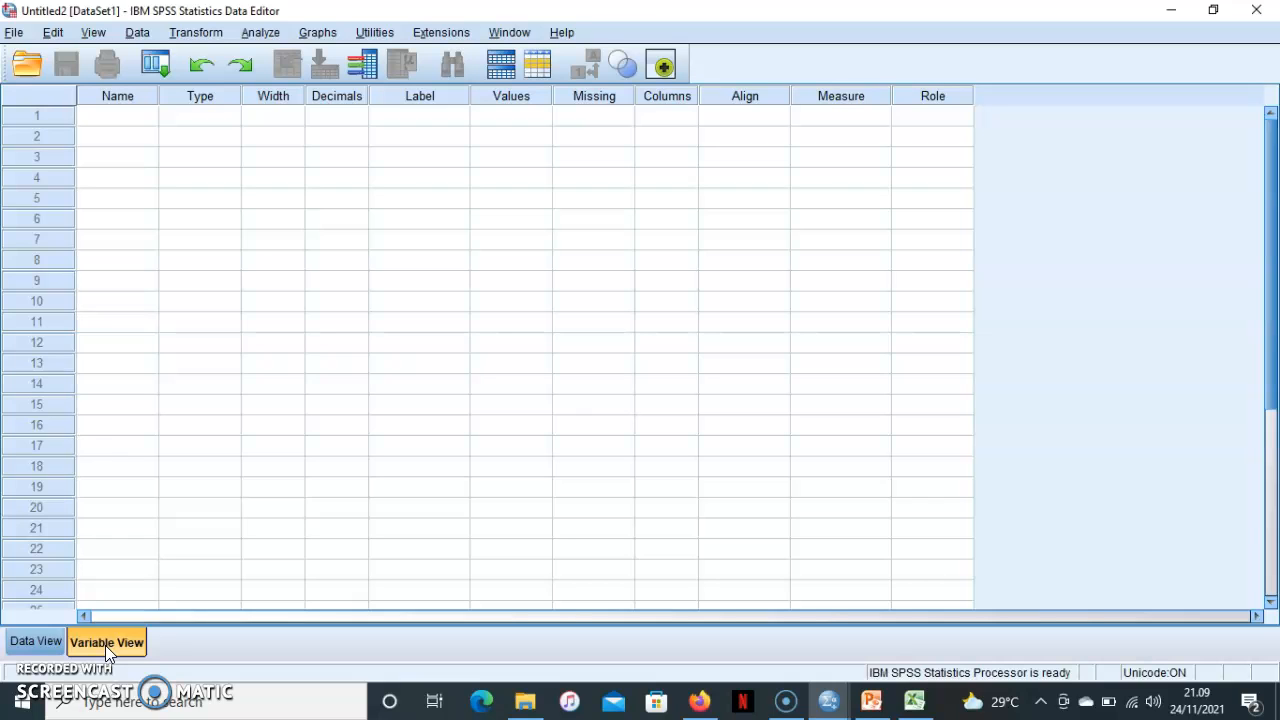
left_click(108, 120)
type("xi")
key("Return")
type("X")
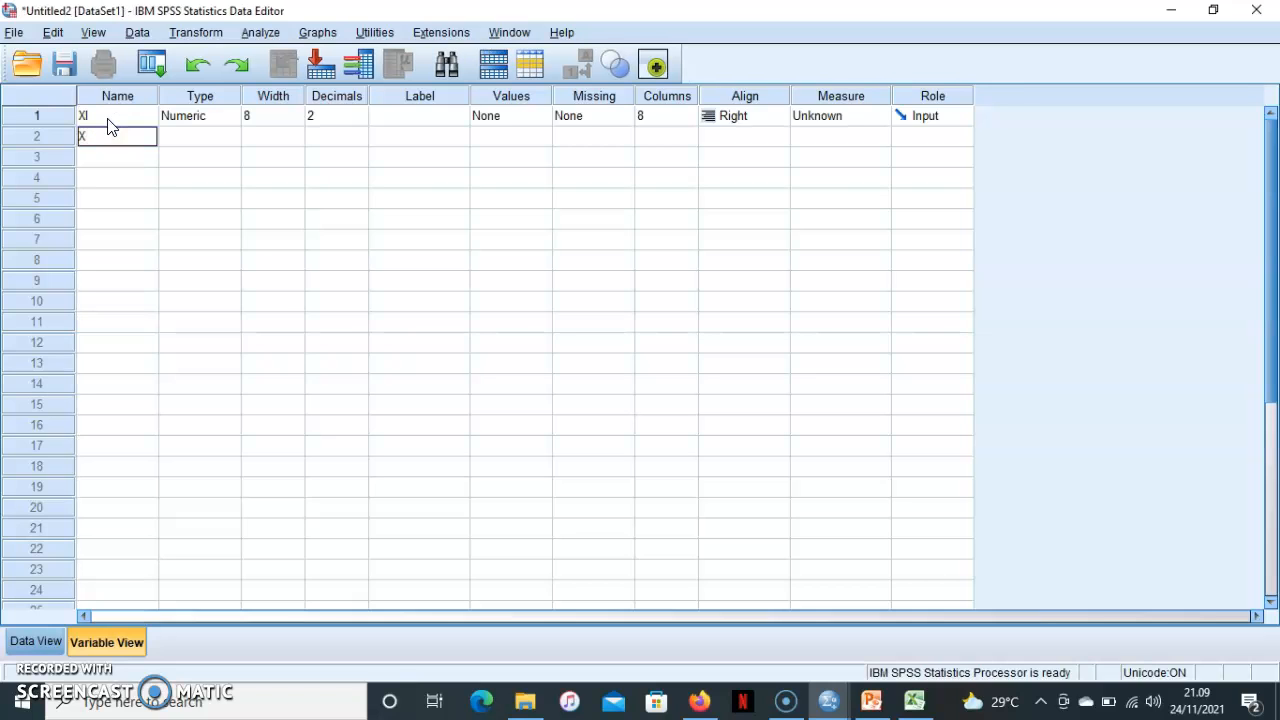
type("2")
key("Return")
type("X3")
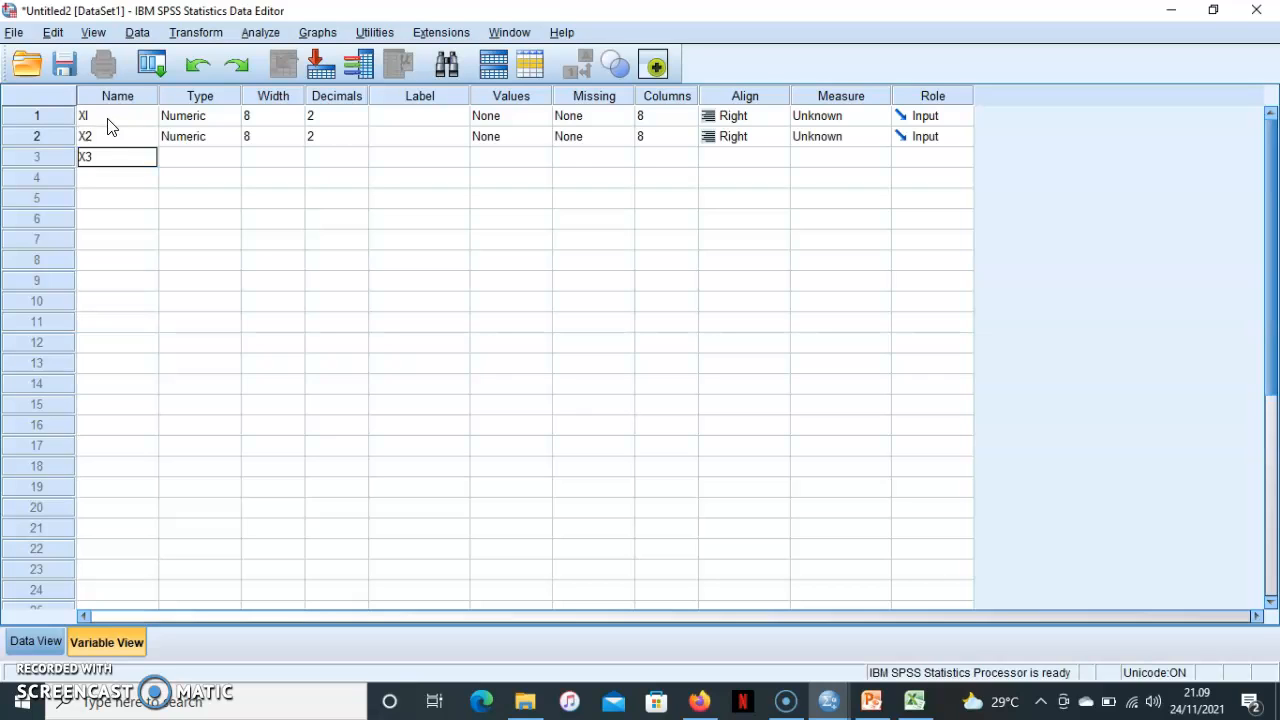
key("Return")
type("T")
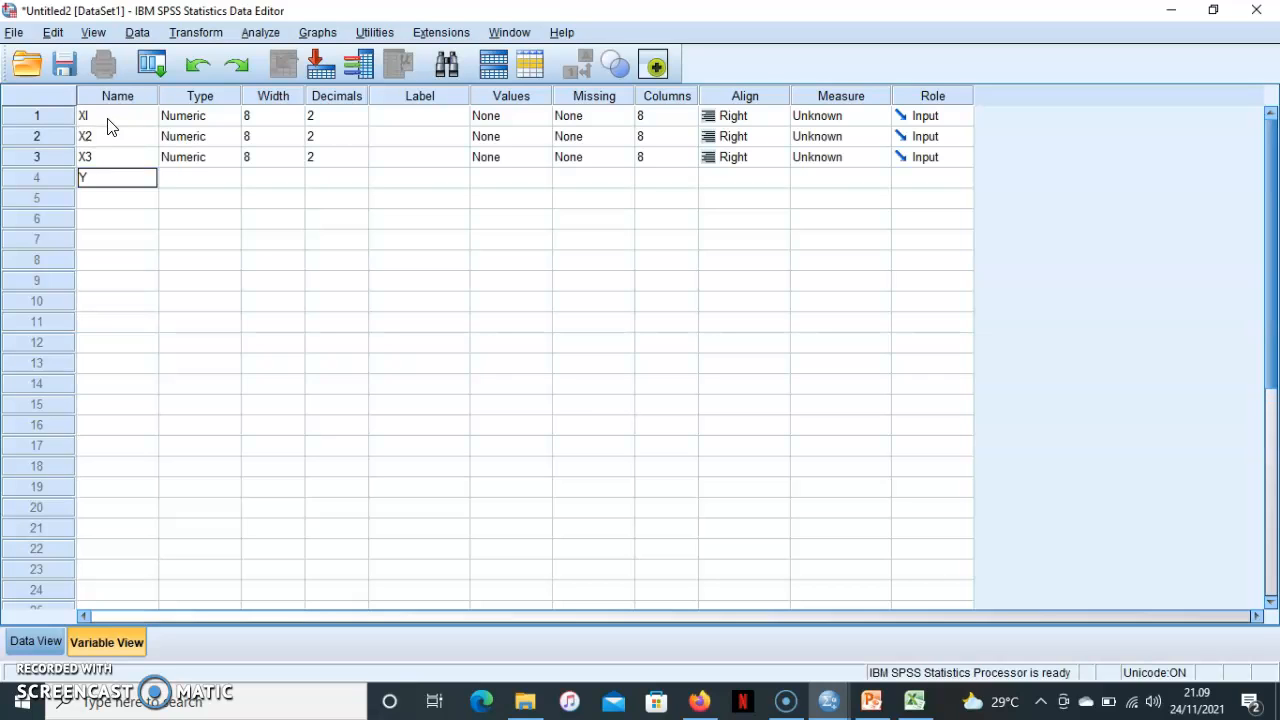
key("Return")
key("Up")
key("Up")
key("Up")
key("Up")
key("Right")
key("Right")
key("Right")
key("Right")
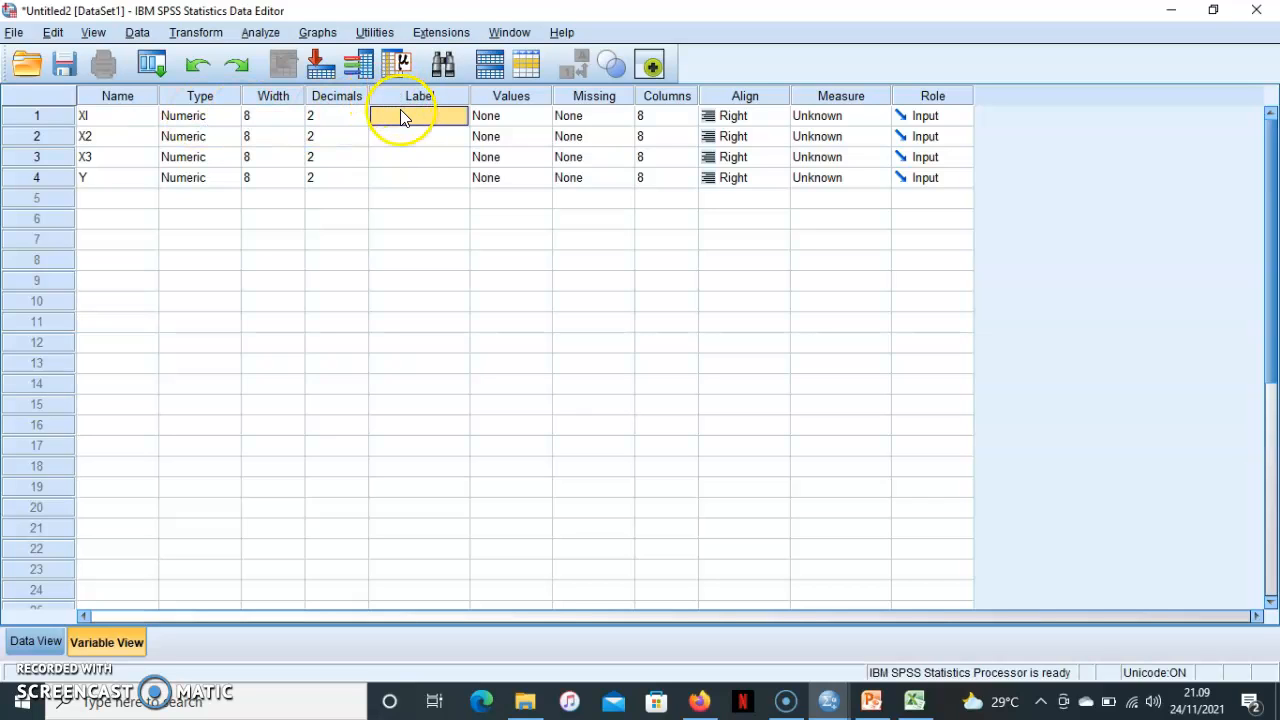
Label the variables DPS, PER, EPS and Harga Saham, checking the headings in Excel.
key("alt+Tab")
key("alt+Tab")
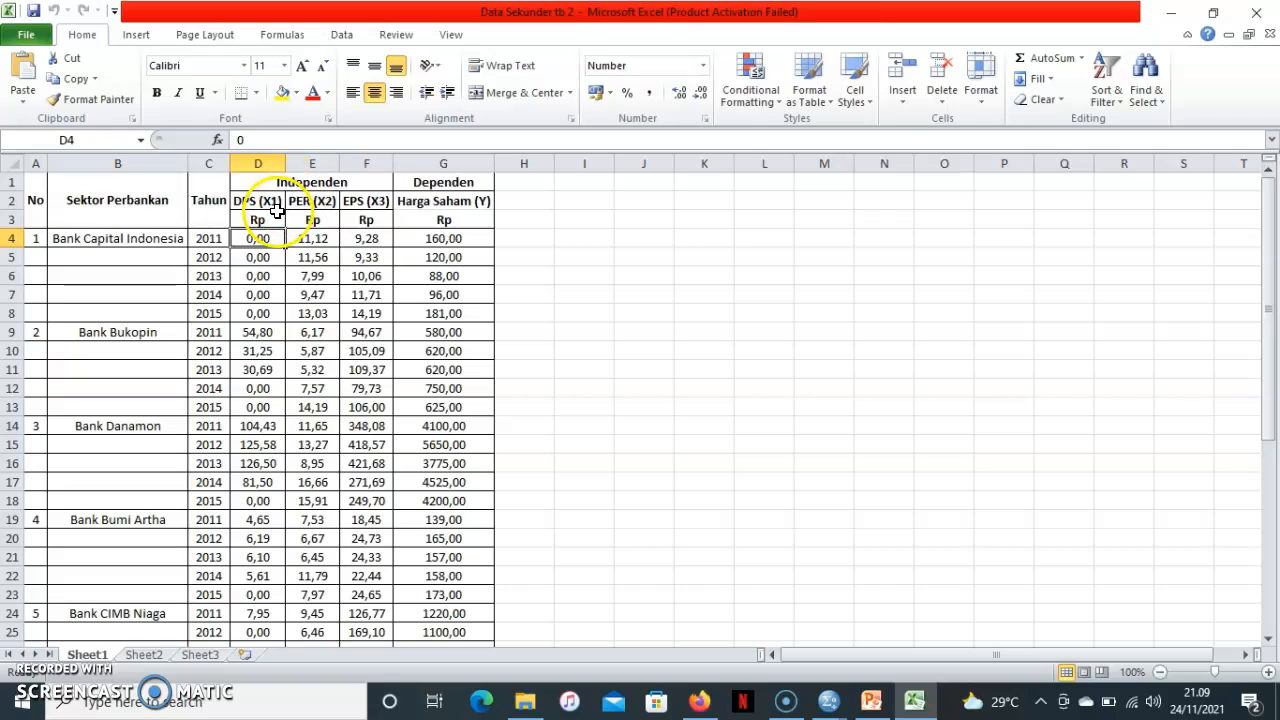
key("alt+Tab")
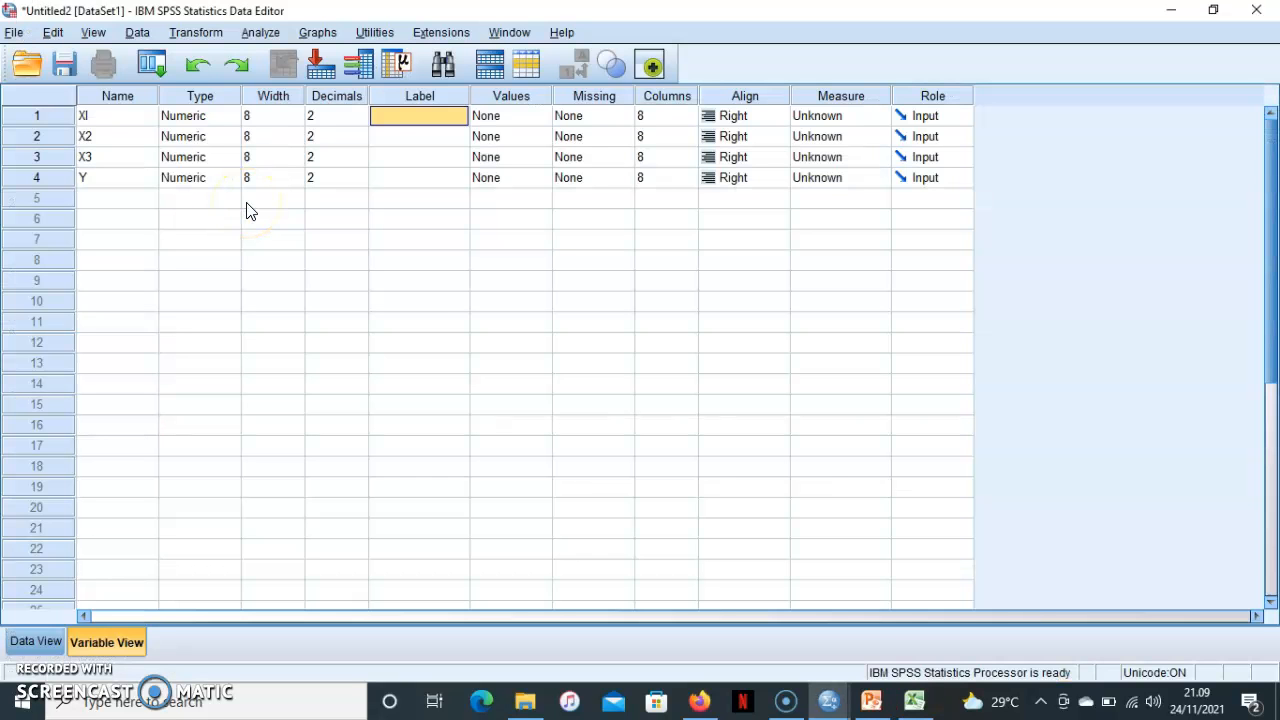
type("DPS")
key("Return")
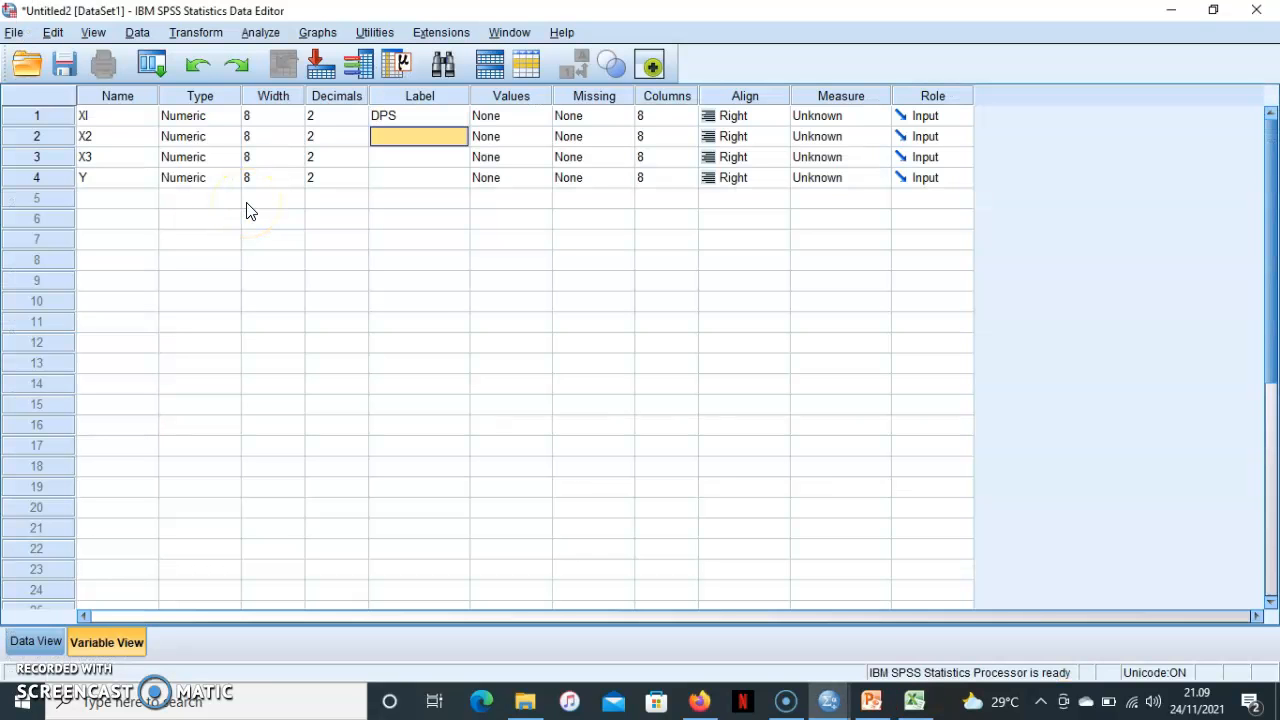
type("PER")
key("Return")
key("alt+Tab")
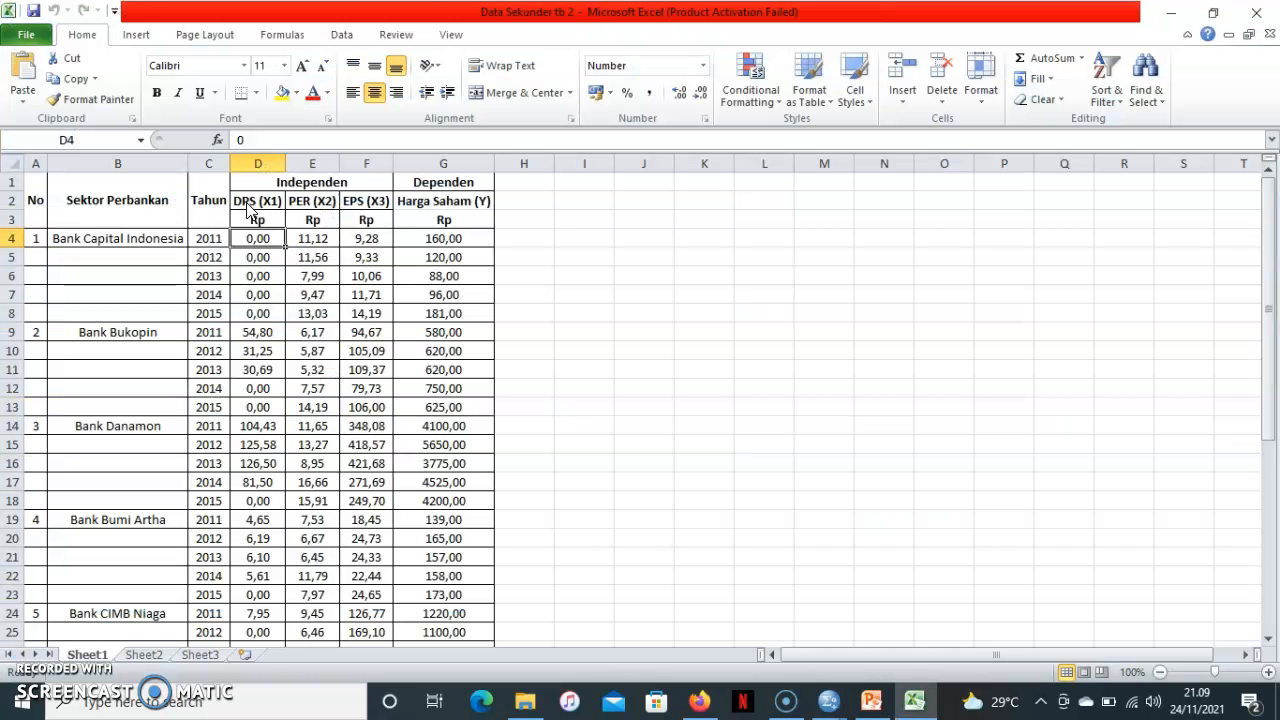
key("alt+Tab")
type("E")
key("Return")
type("Harga Shaa")
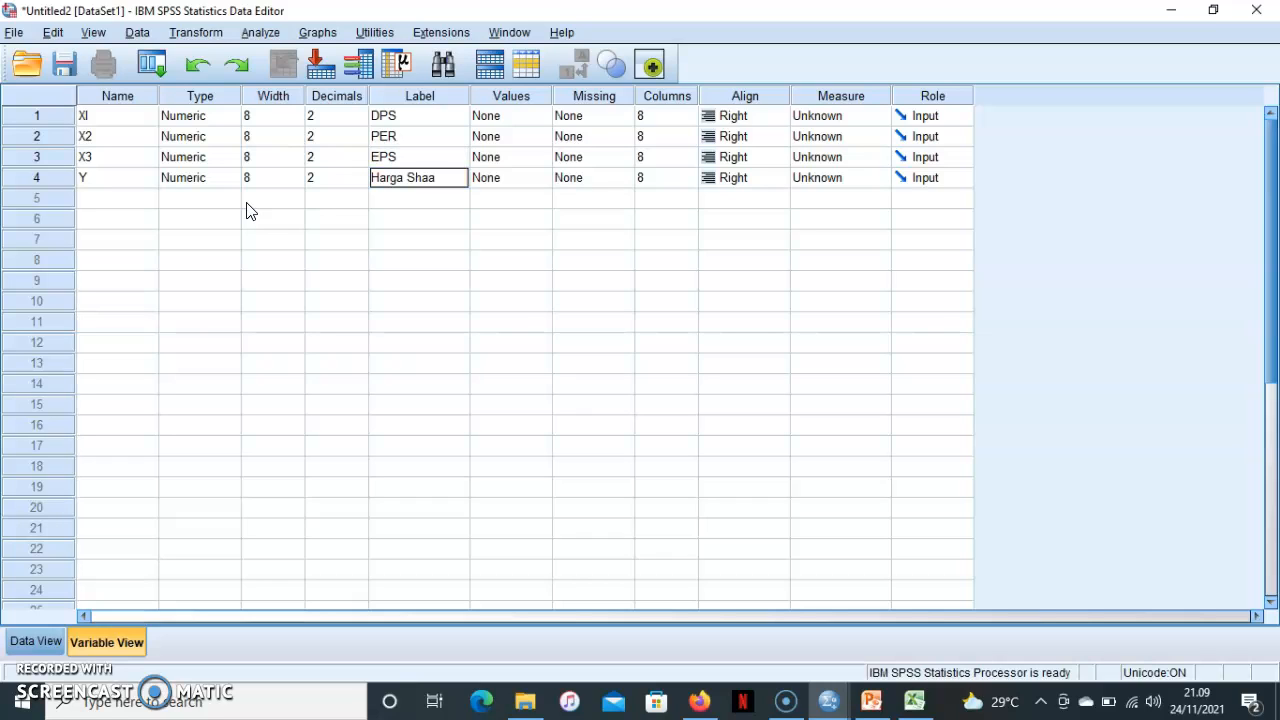
key("Return")
Check how far the Excel data extends along row 4 and down the sheet.
key("Up")
key("Up")
key("Up")
key("Up")
key("Left")
key("Left")
key("Right")
key("Right")
key("Left")
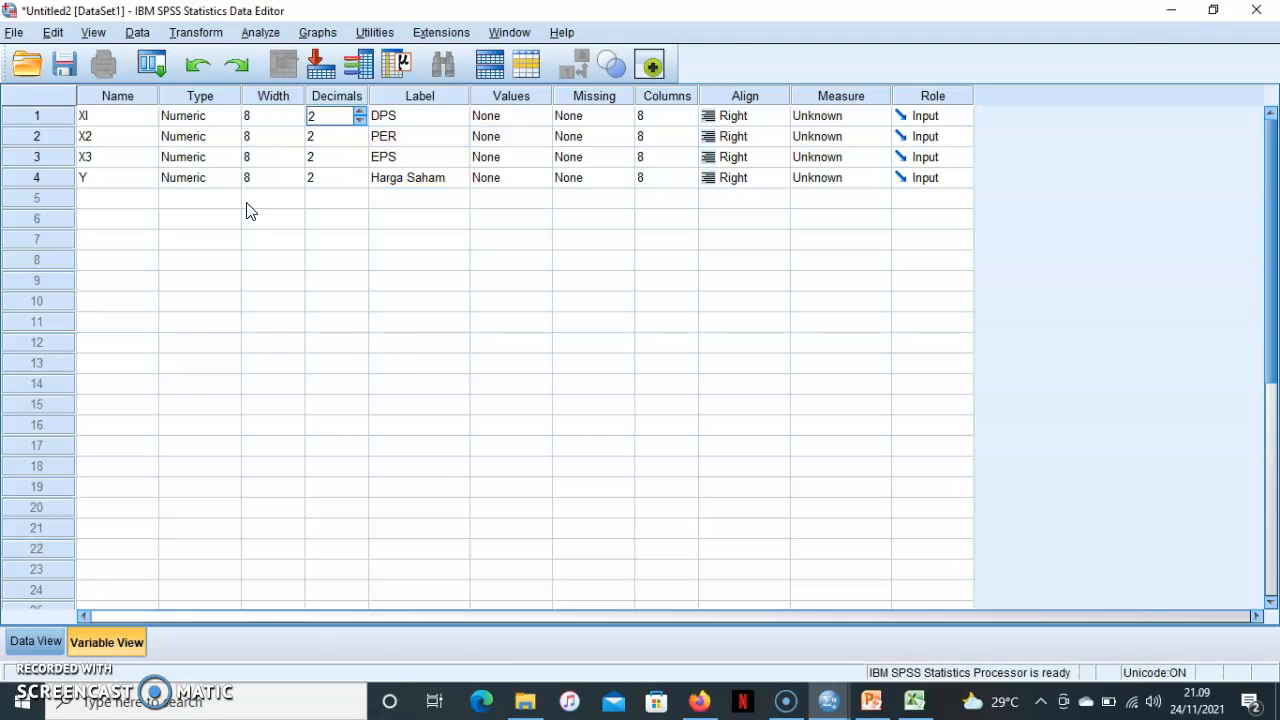
key("alt+Tab")
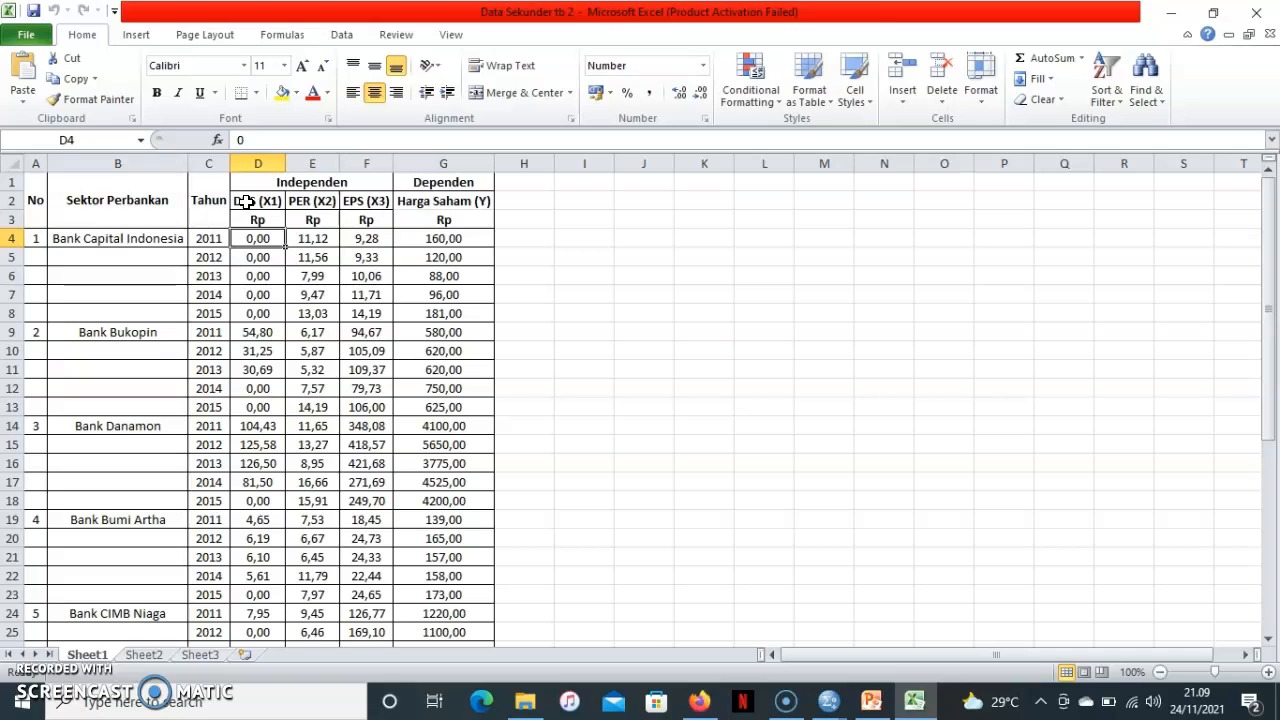
key("Right")
key("Right")
key("Right")
key("Right")
key("Right")
key("Right")
key("Right")
key("Down")
key("Down")
key("Down")
key("Down")
key("Down")
key("Down")
key("Down")
key("Down")
key("Down")
key("Down")
key("Down")
key("Down")
key("Down")
key("Down")
key("Down")
key("Down")
key("Down")
key("Down")
key("Down")
key("Down")
key("Down")
key("Down")
key("Down")
key("Down")
key("Up")
key("Up")
key("Up")
key("Up")
key("Up")
key("Up")
key("Up")
key("Up")
key("Up")
key("Up")
key("Up")
key("Up")
key("Up")
key("Up")
key("Up")
key("Up")
key("Up")
key("Up")
key("Up")
key("Up")
key("Down")
key("Down")
key("Down")
key("Left")
key("Left")
key("Left")
key("Left")
key("Left")
key("Left")
key("Left")
key("Left")
key("Right")
key("Right")
key("alt+Tab")
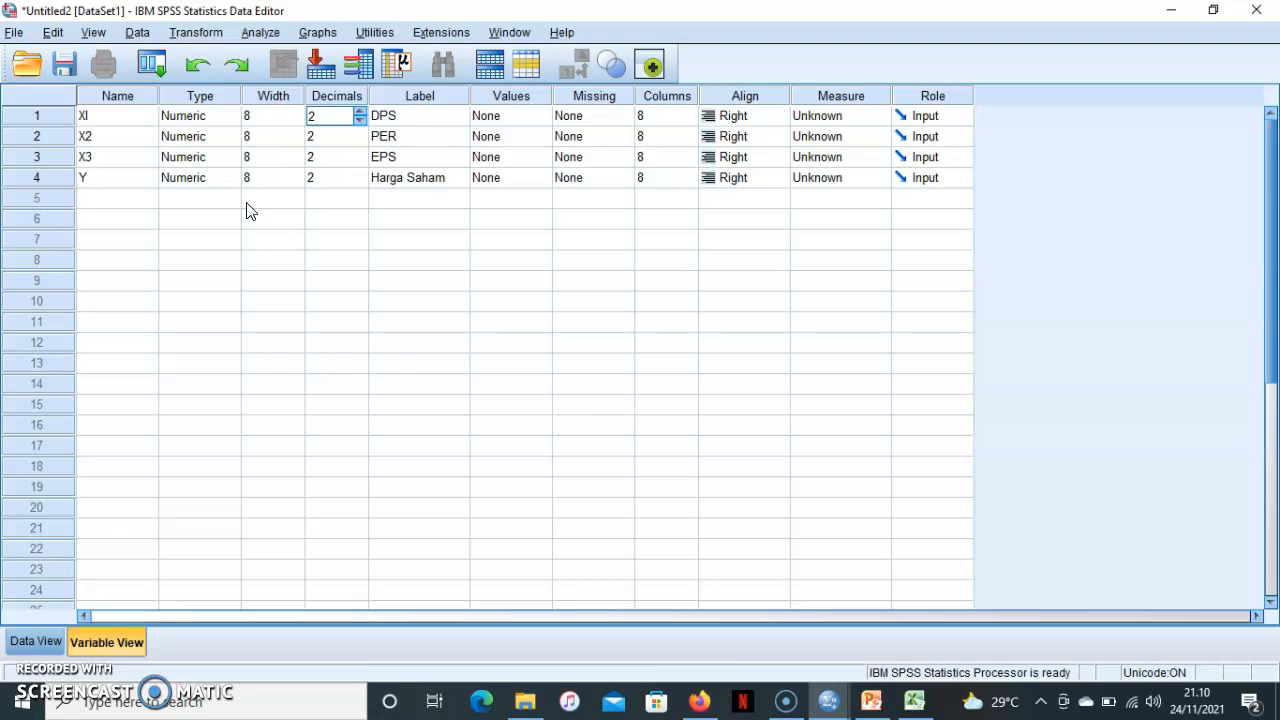
Set DPS, PER, EPS and Harga Saham to the Scale measure and switch to Data View.
left_click(863, 124)
left_click(851, 137)
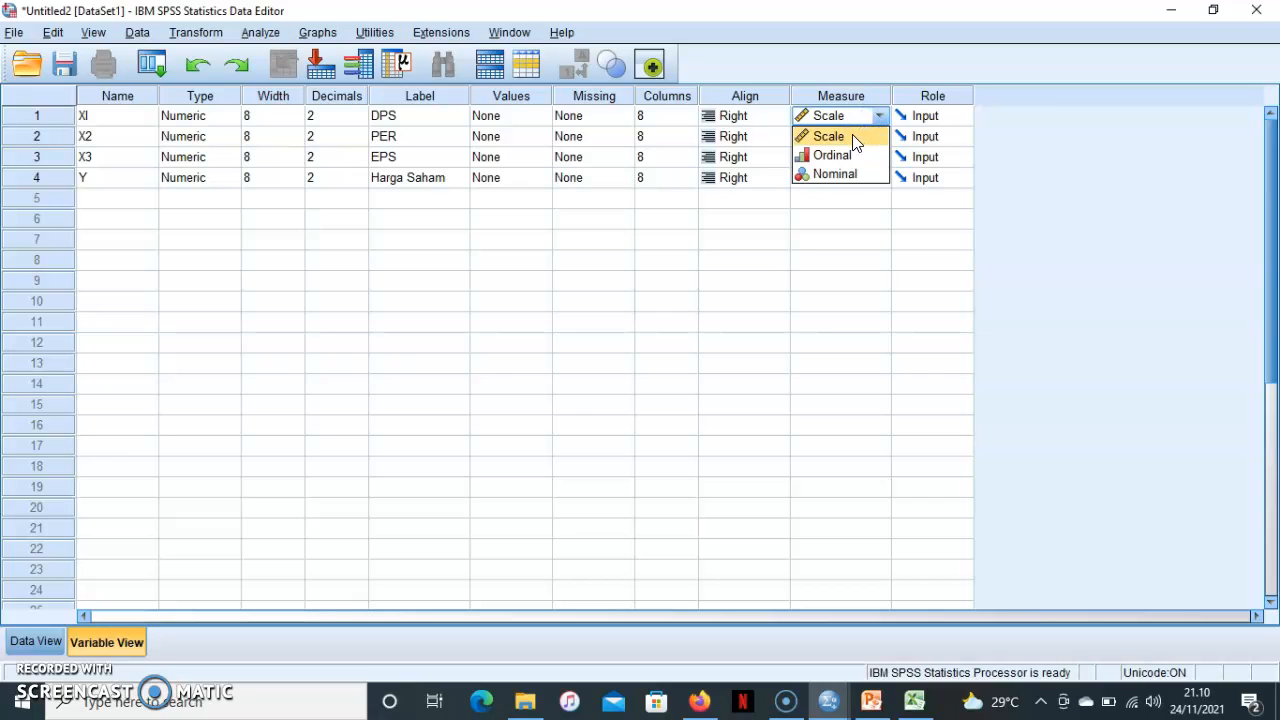
left_click(853, 140)
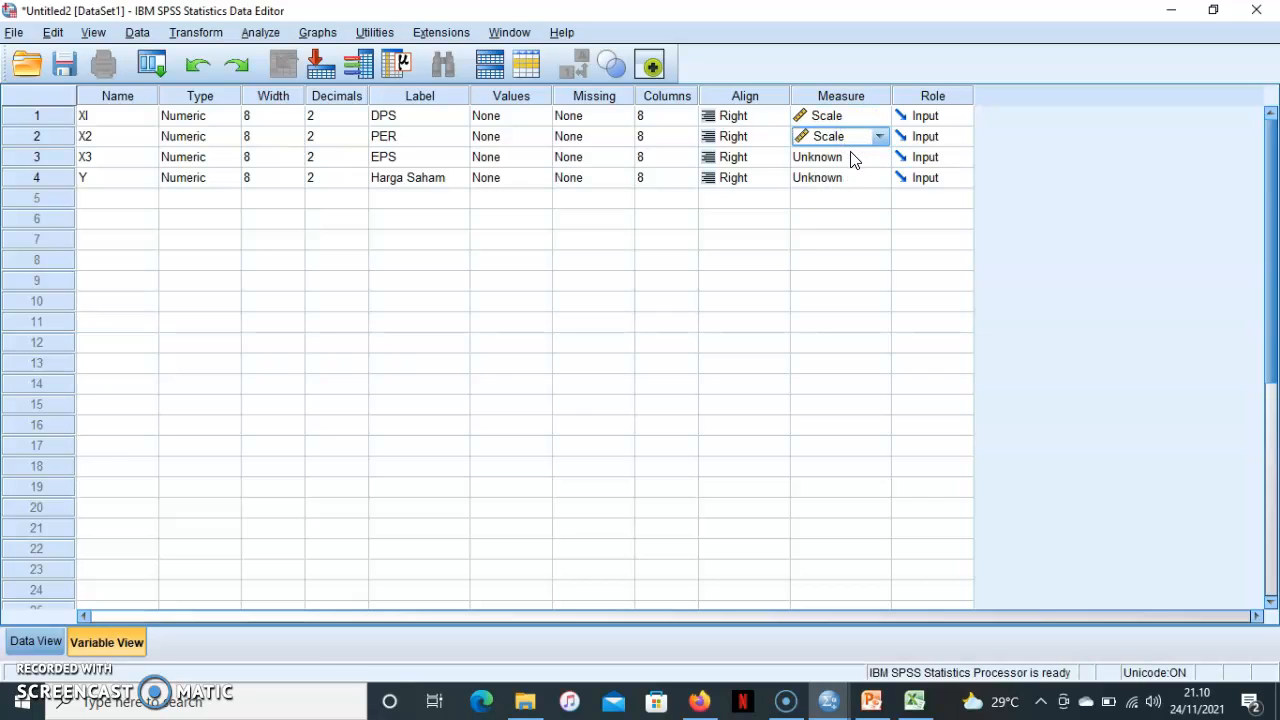
left_click(851, 158)
left_click(847, 157)
left_click(845, 182)
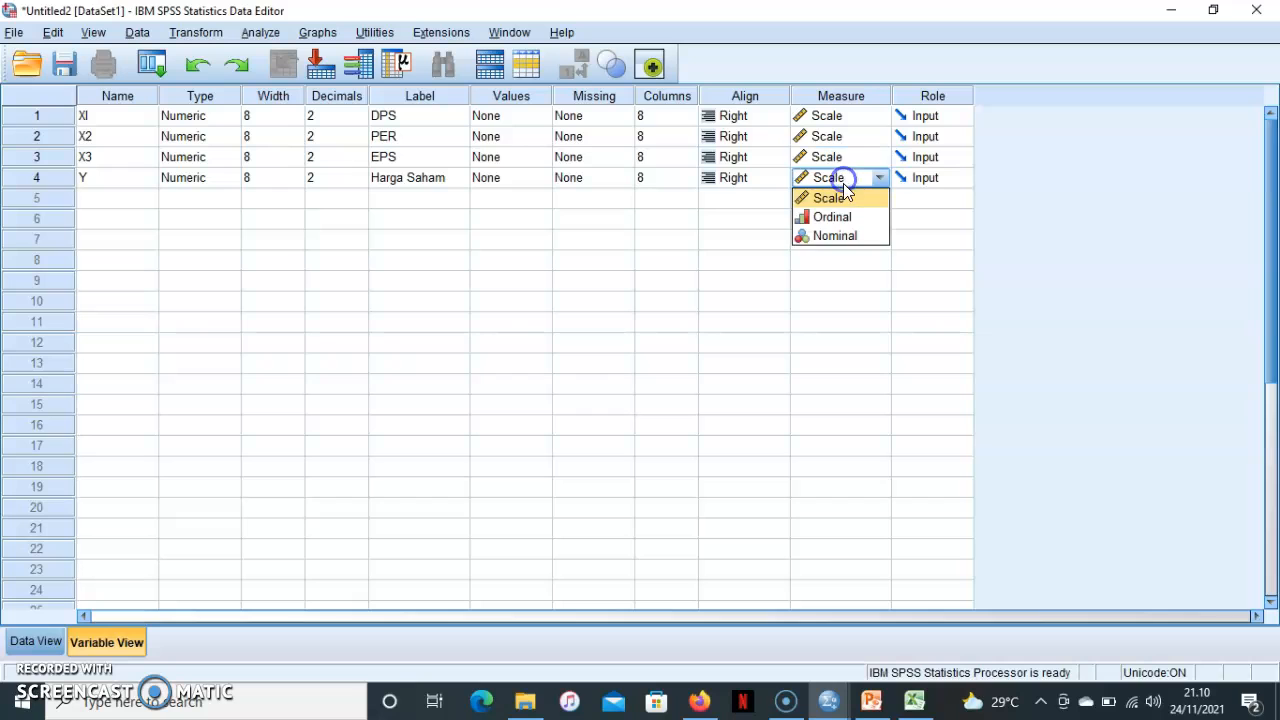
left_click(841, 196)
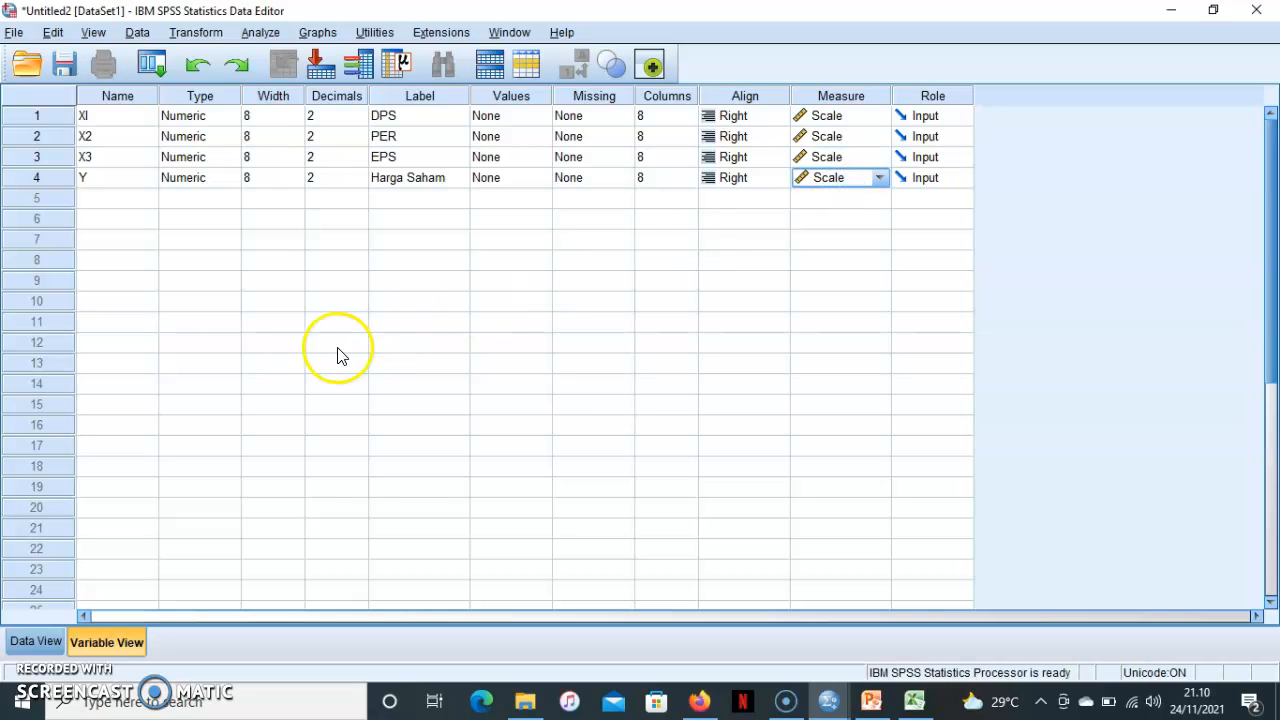
left_click(27, 642)
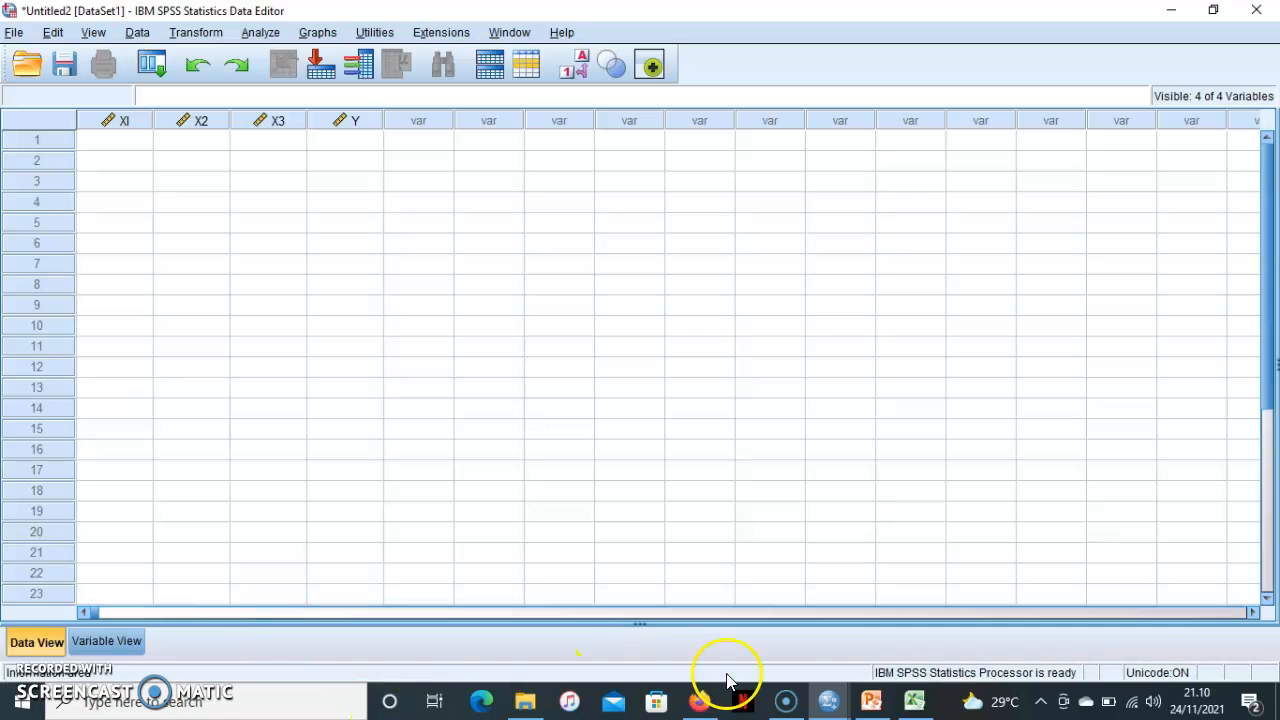
Copy the Excel block from D4 to the last data row and paste it into row 1 of XI.
left_click(914, 700)
left_click(256, 242)
left_click_drag(256, 242, 497, 586)
key("ctrl+c")
key("alt+Tab")
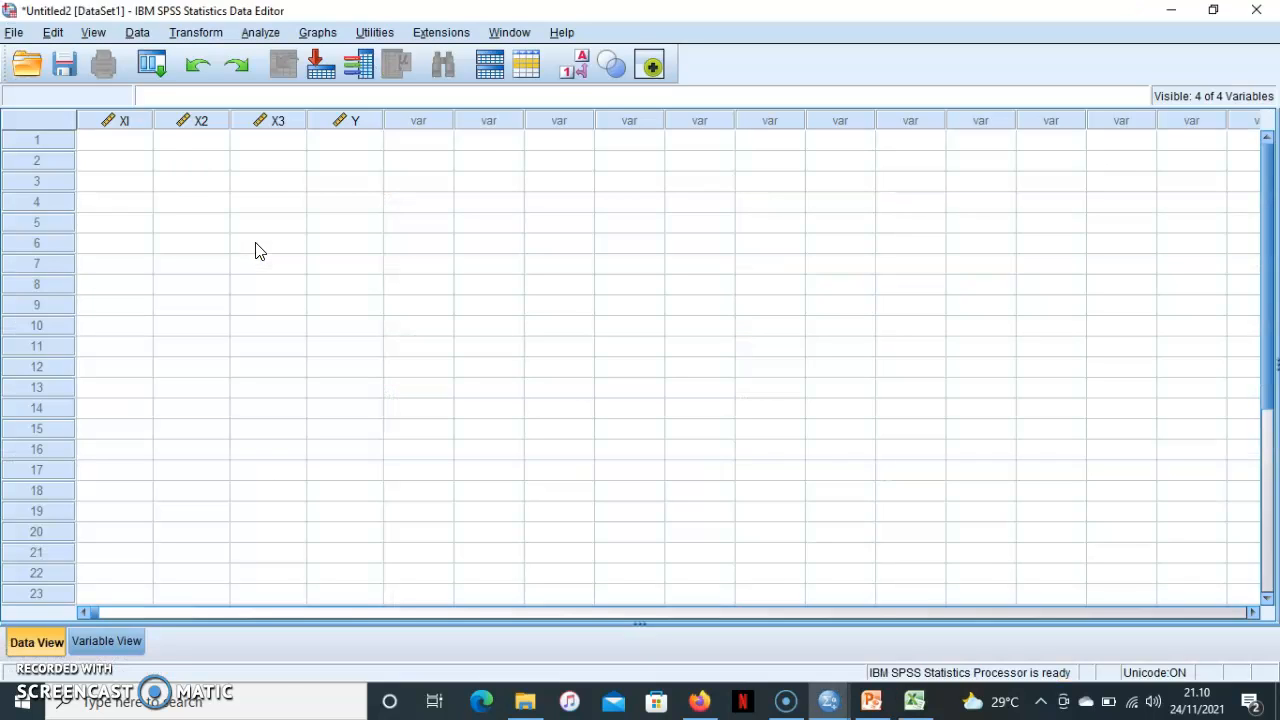
left_click(108, 147)
key("ctrl+v")
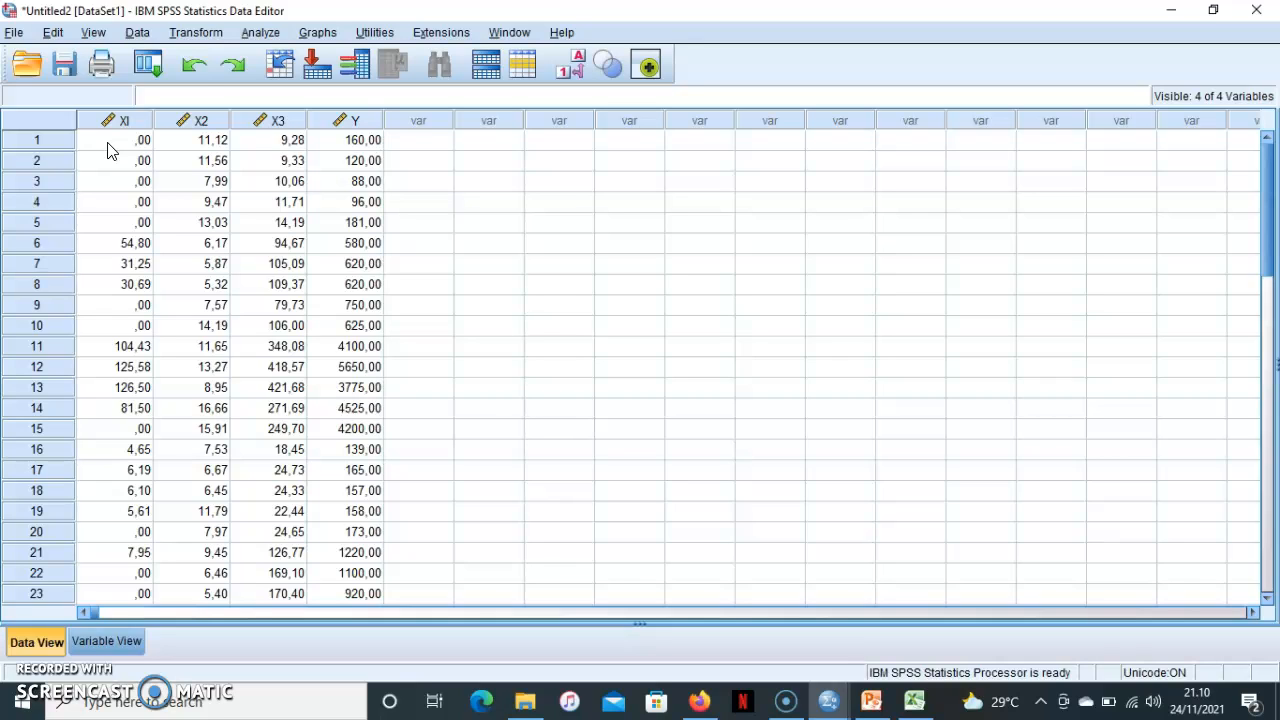
Open the Linear Regression dialog from Analyze > Regression > Linear.
left_click(272, 38)
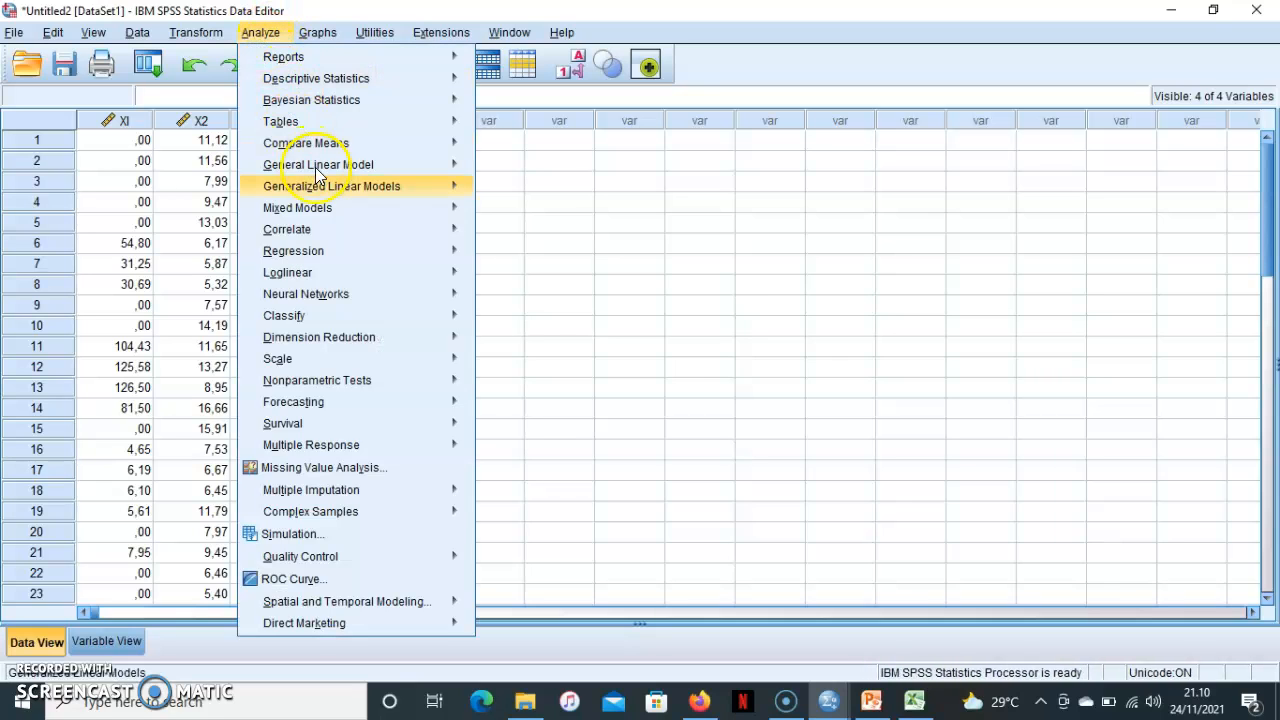
left_click(326, 252)
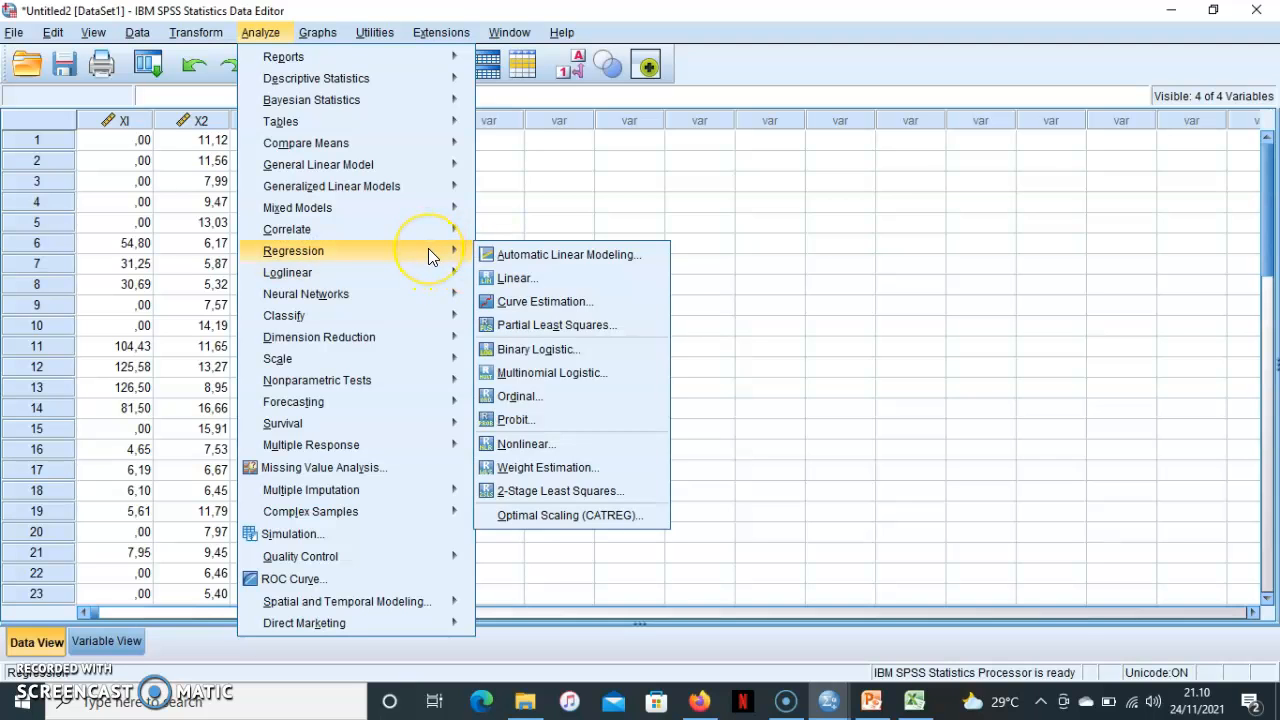
left_click(513, 279)
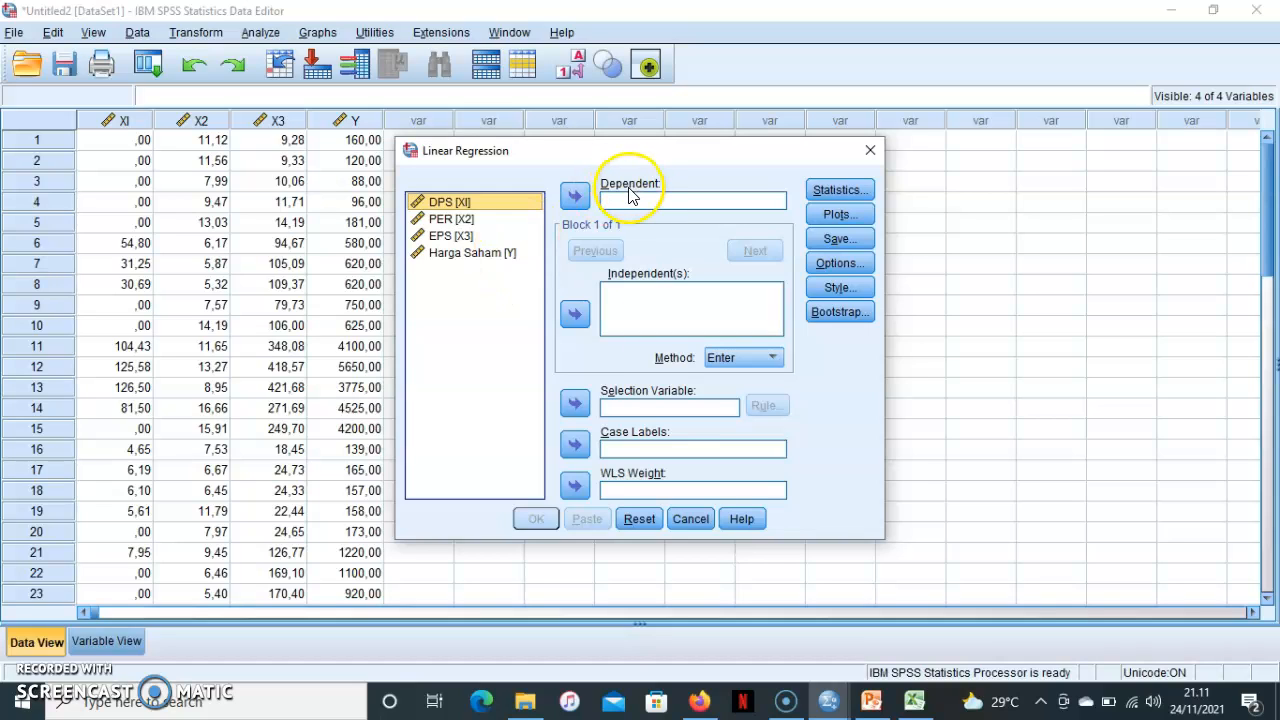
Make Harga Saham the dependent variable and DPS, PER, EPS the independents.
left_click(488, 254)
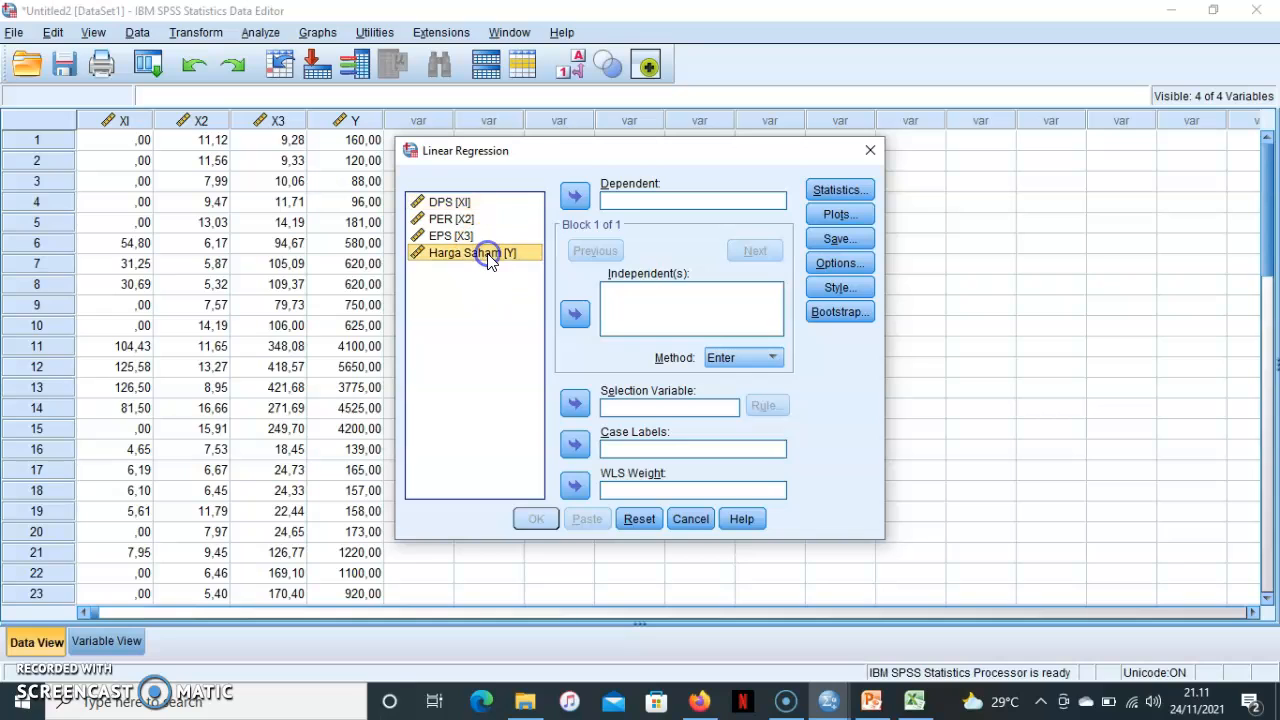
left_click(574, 195)
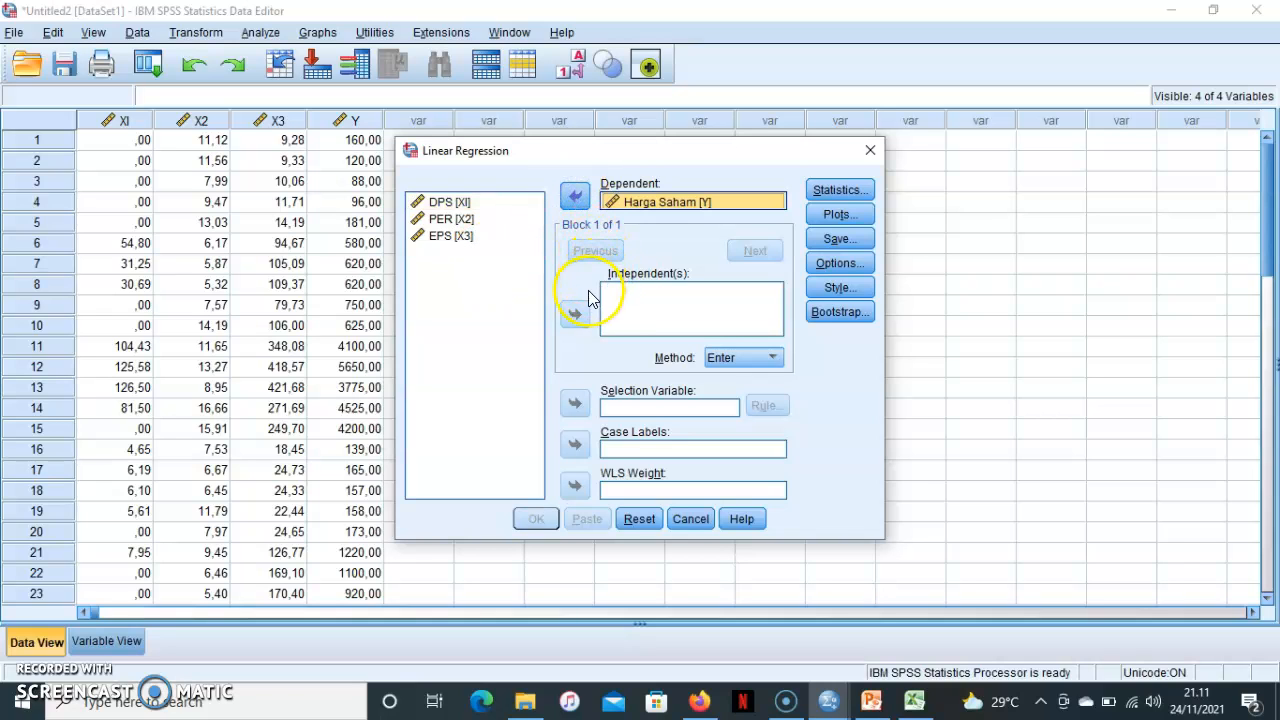
left_click(461, 204)
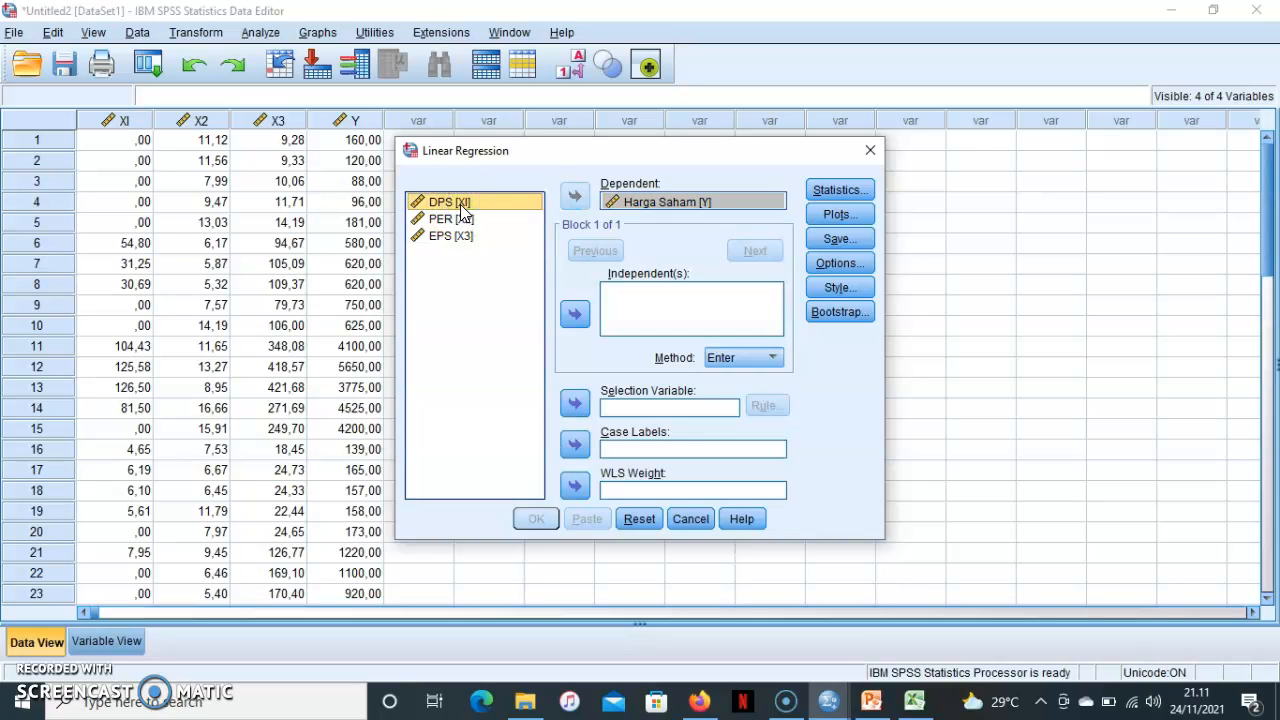
key("shift+Down")
key("shift+Down")
left_click(575, 314)
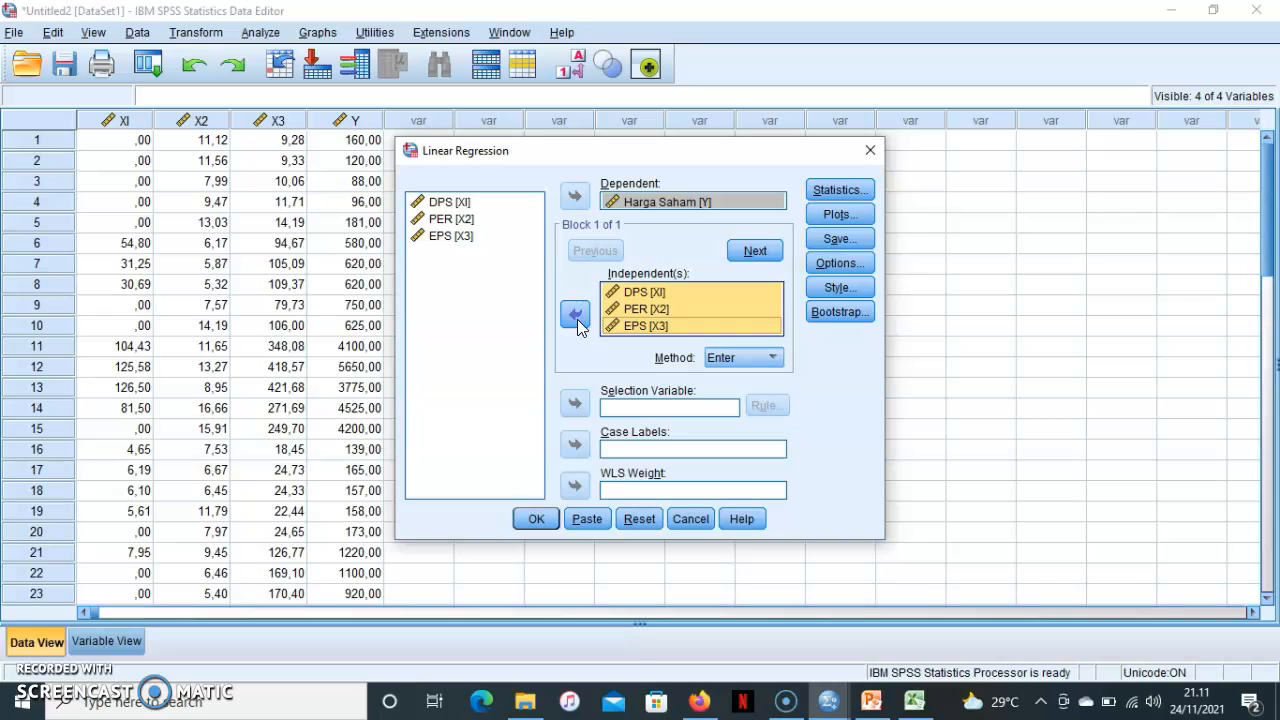
left_click(838, 190)
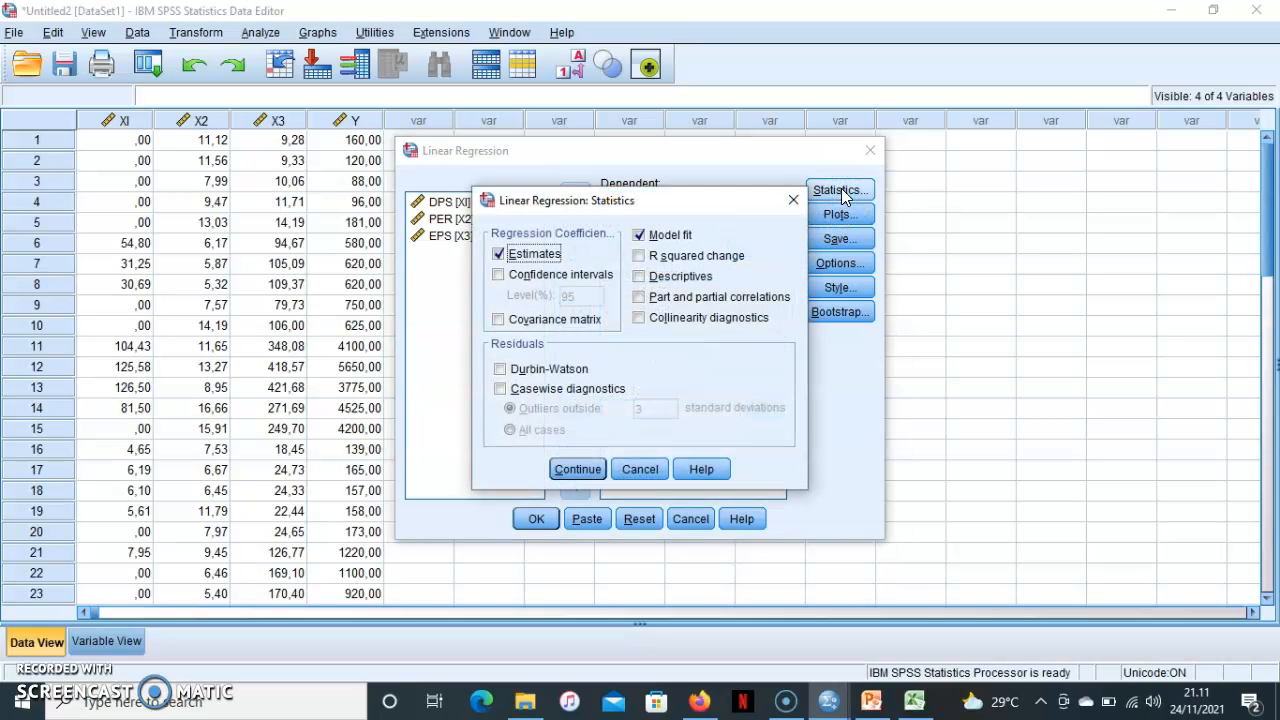
Add Descriptives, Collinearity diagnostics and Durbin-Watson to the statistics, leaving casewise diagnostics off.
left_click(645, 283)
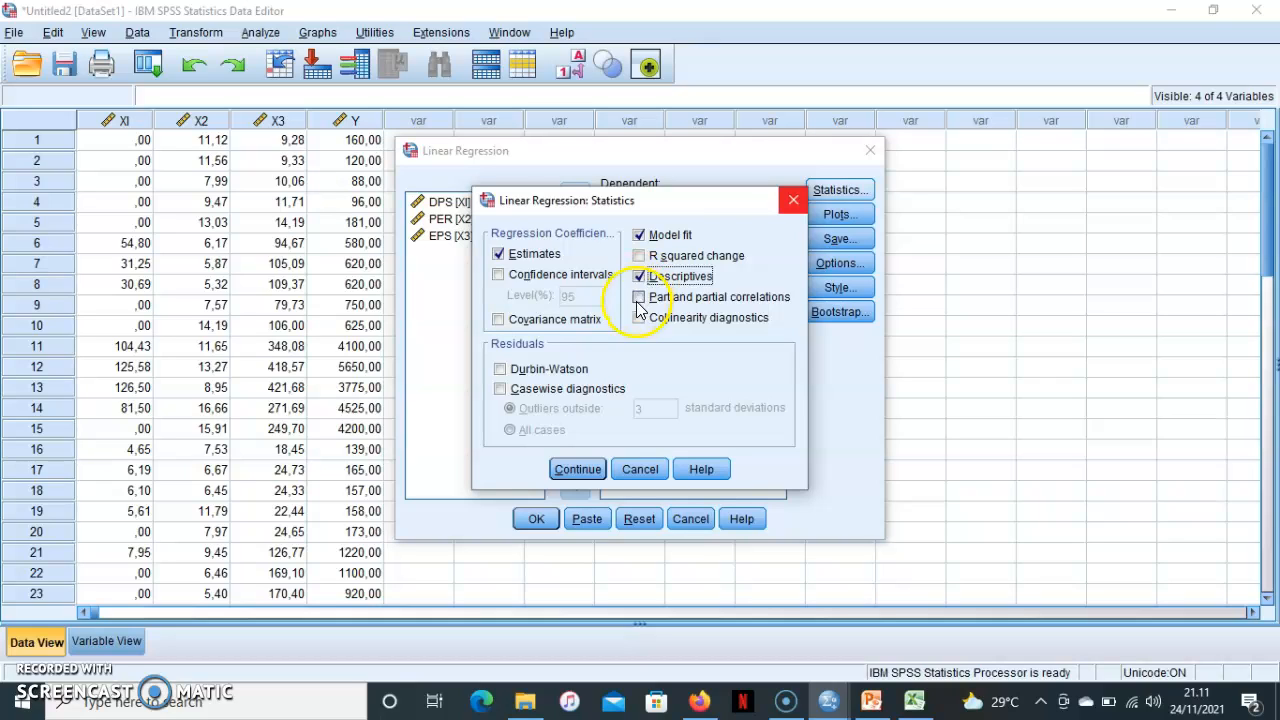
left_click(639, 318)
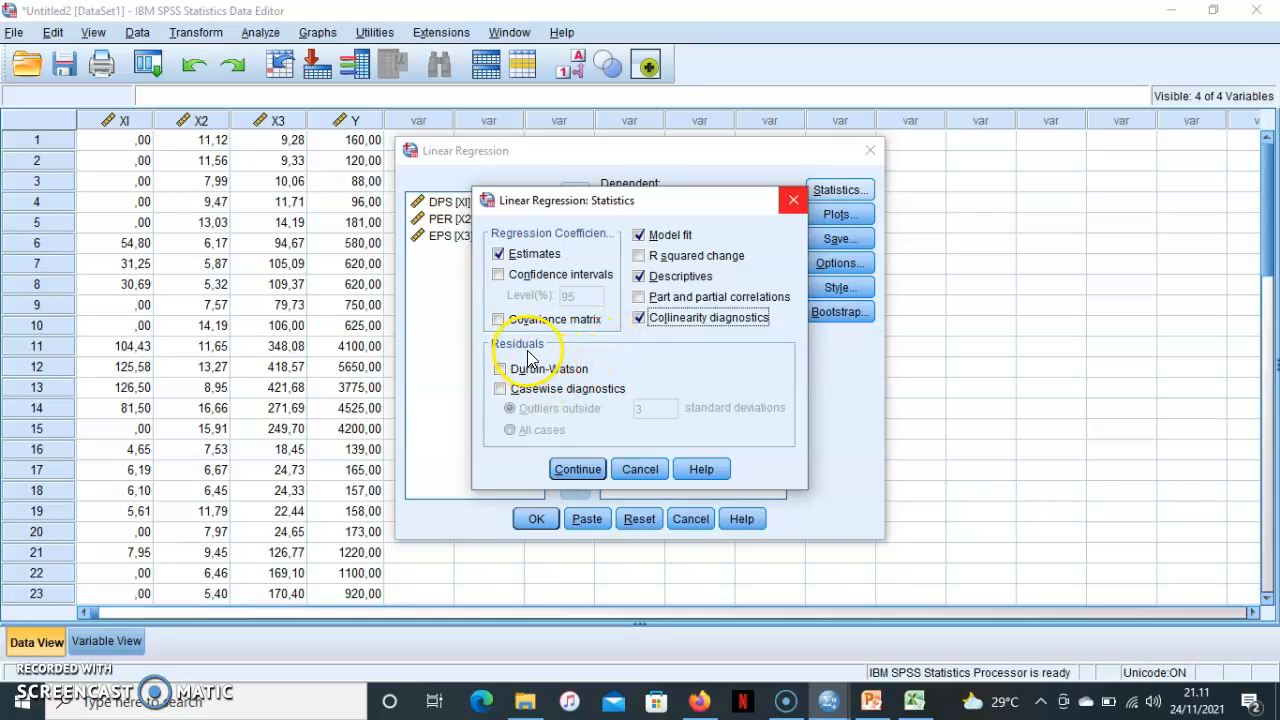
left_click(501, 369)
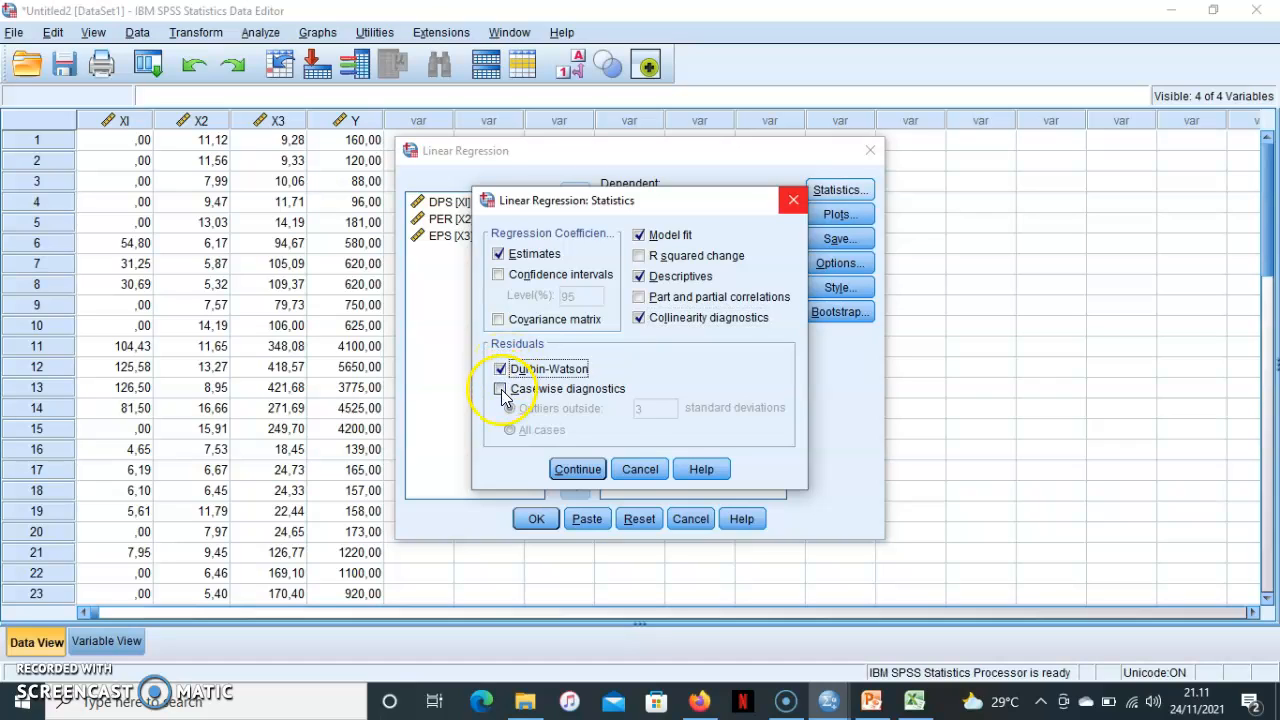
left_click(501, 389)
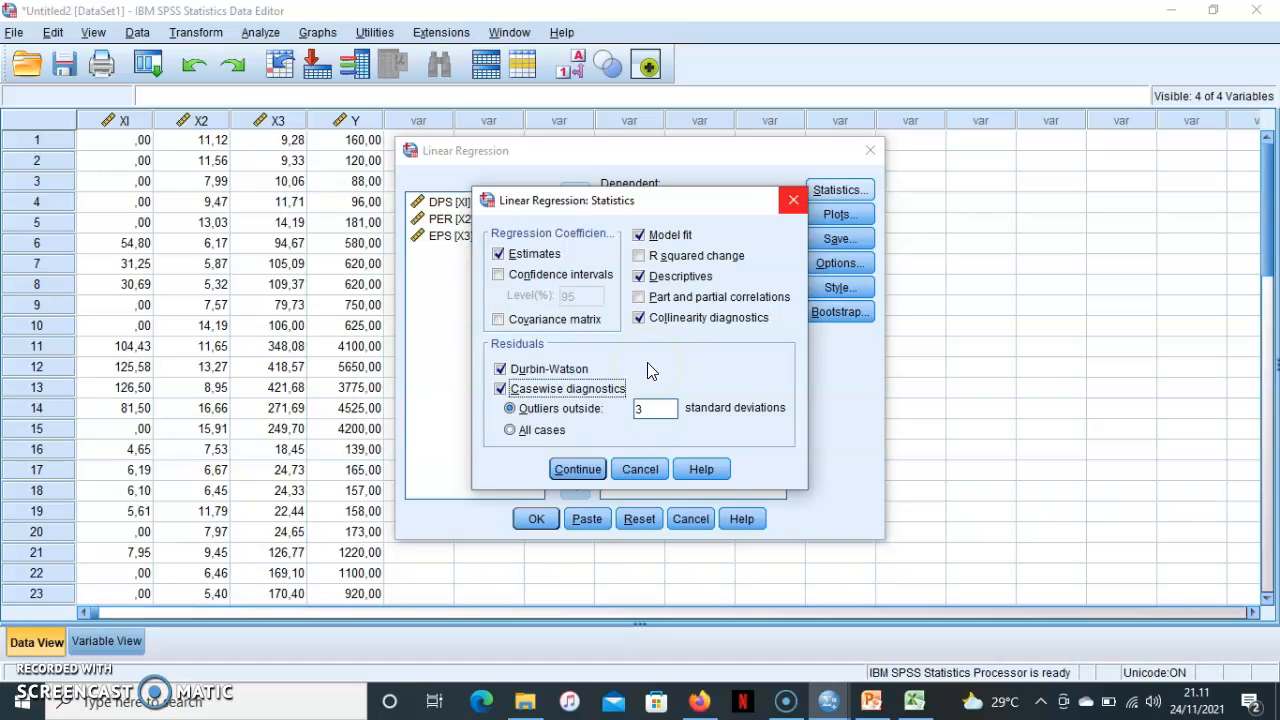
left_click(502, 390)
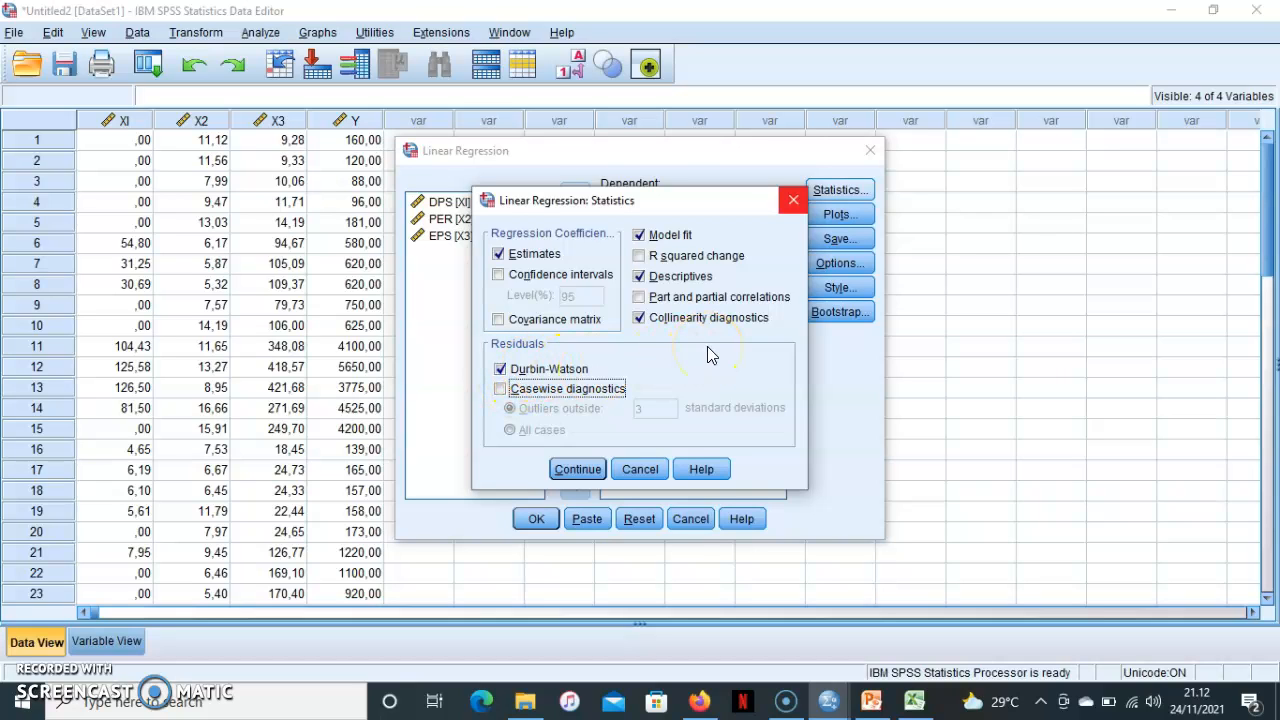
left_click(579, 470)
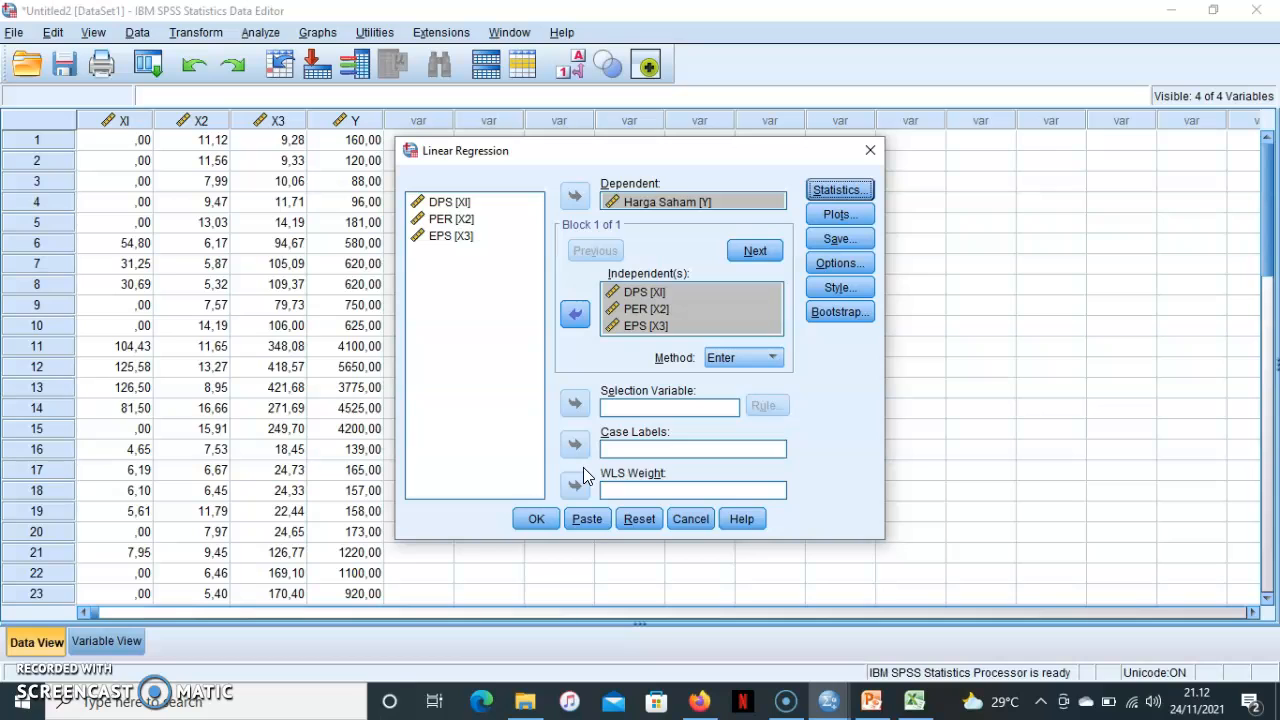
Plot *ZRESID (Y) against *ZPRED (X), adding a residual histogram and normal probability plot.
left_click(857, 216)
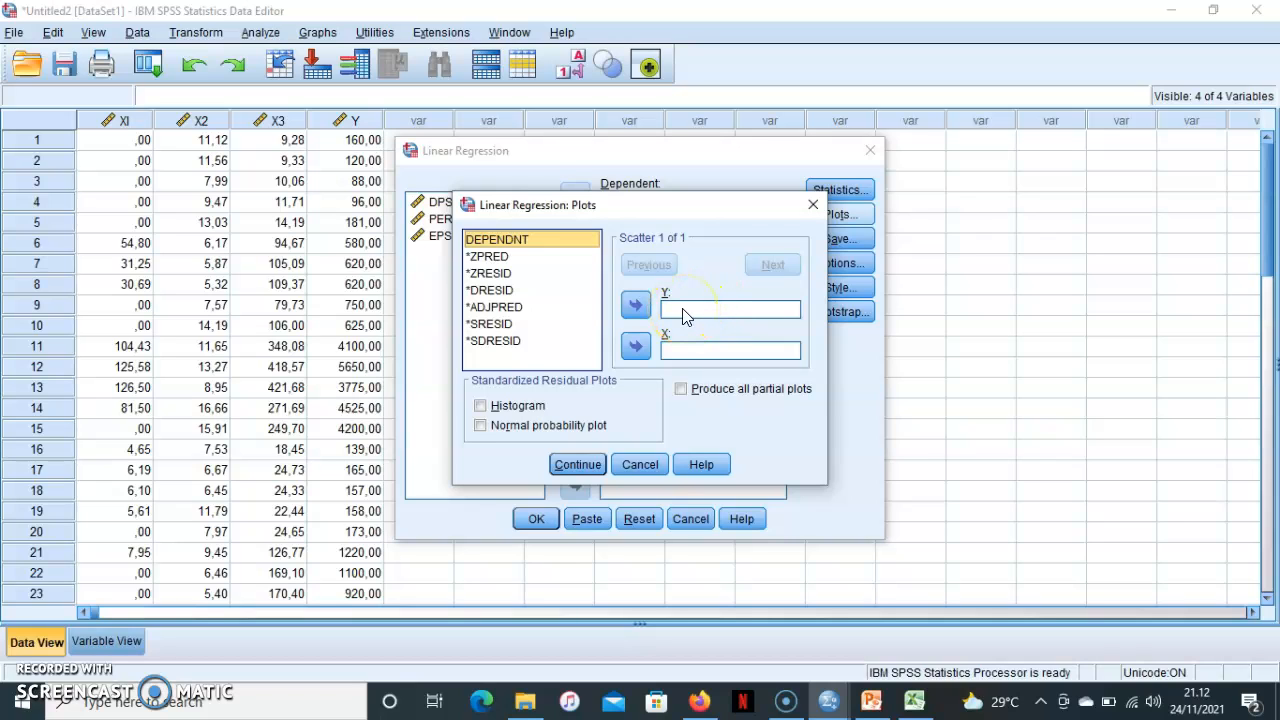
left_click(500, 276)
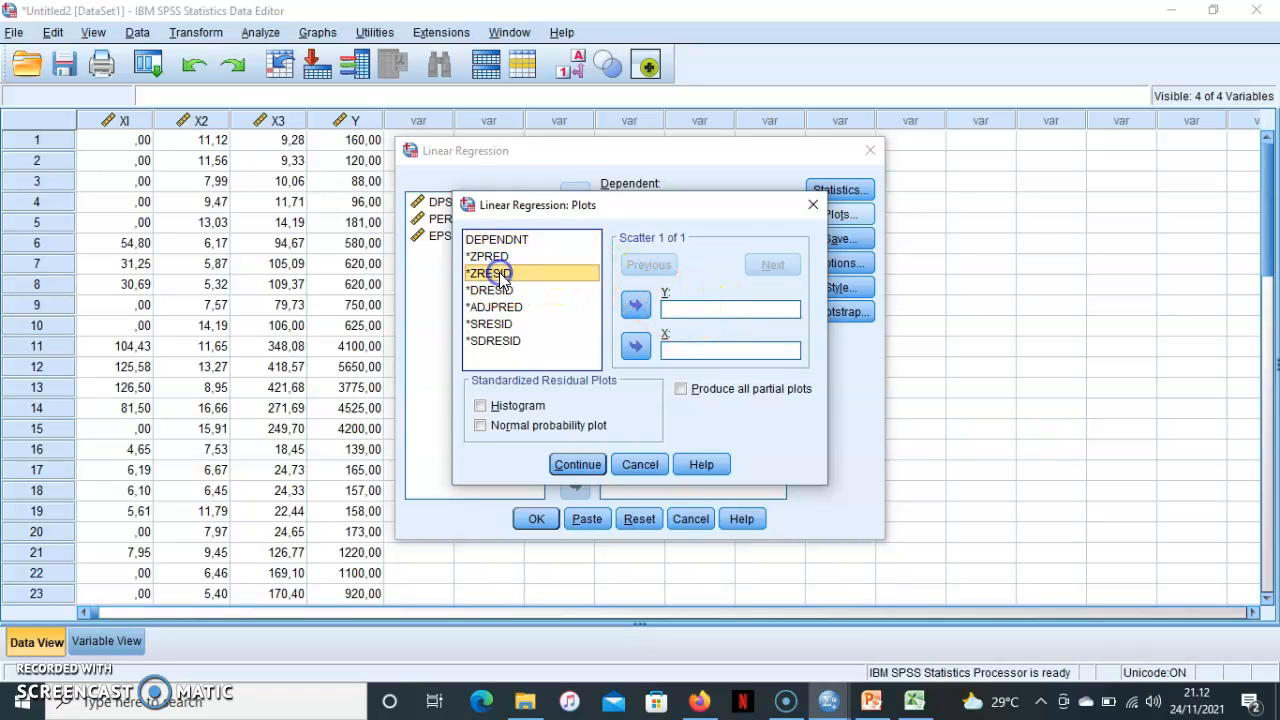
left_click(635, 305)
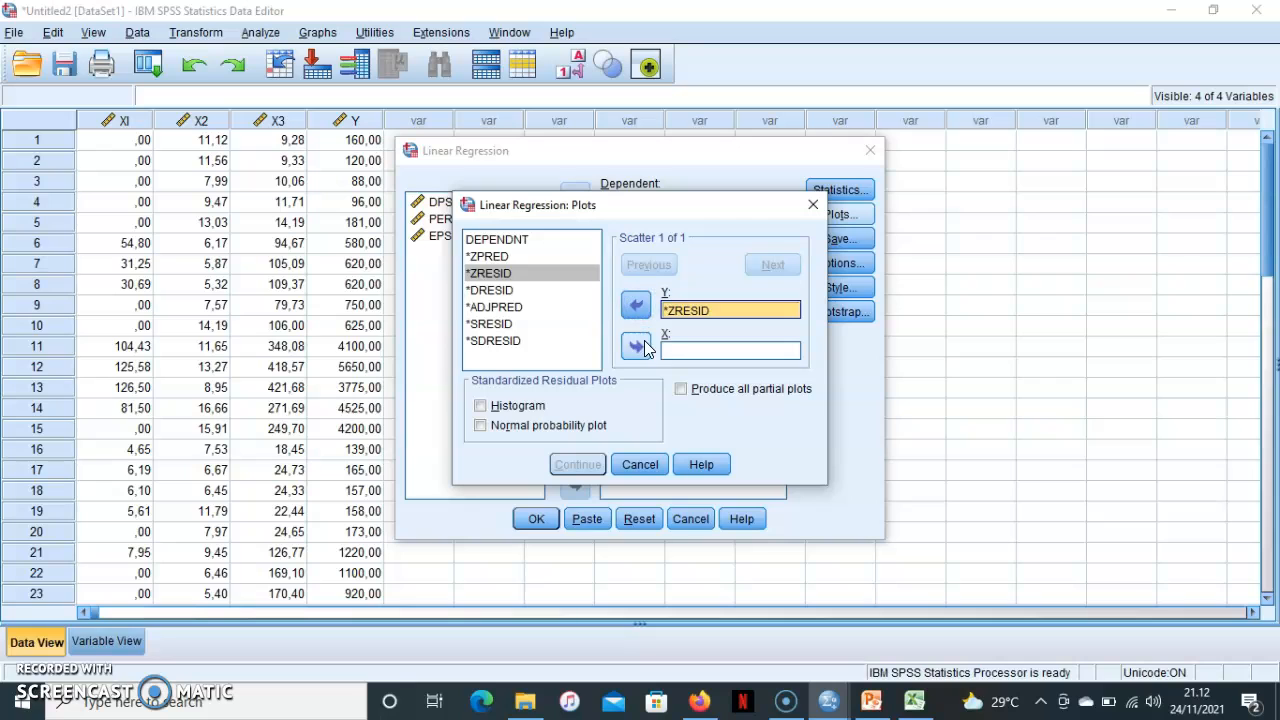
left_click(498, 257)
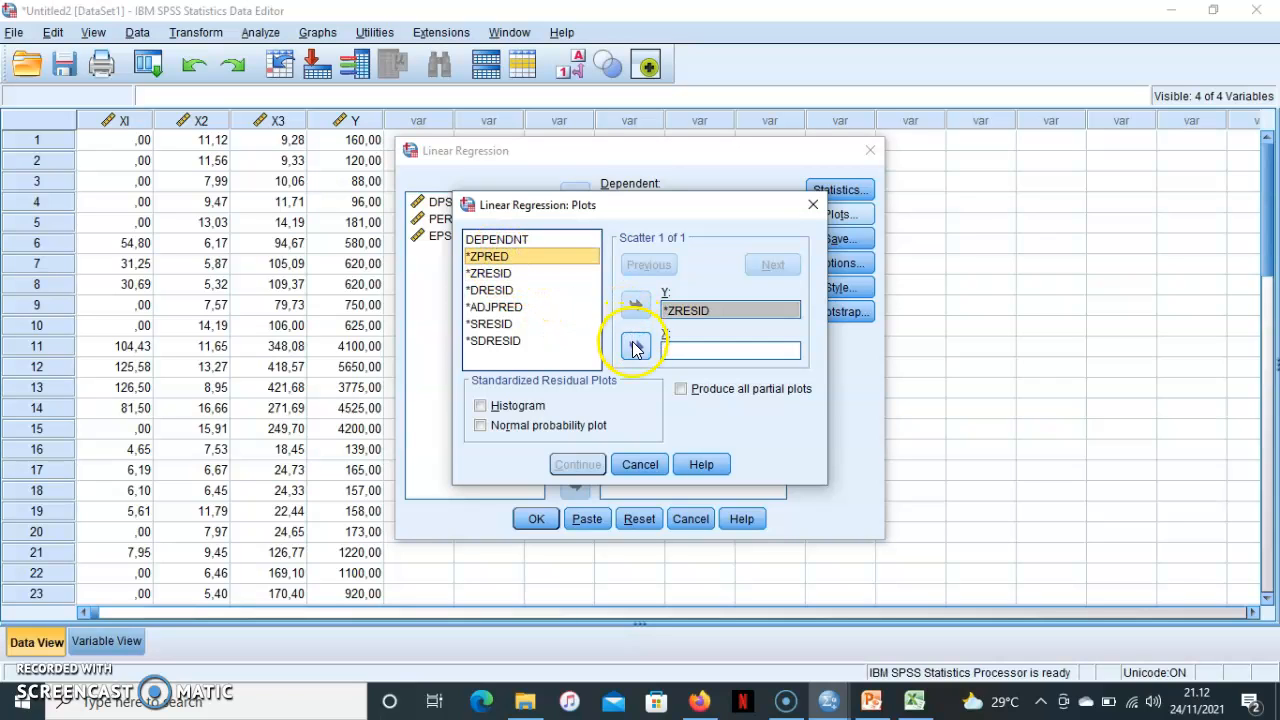
left_click(635, 347)
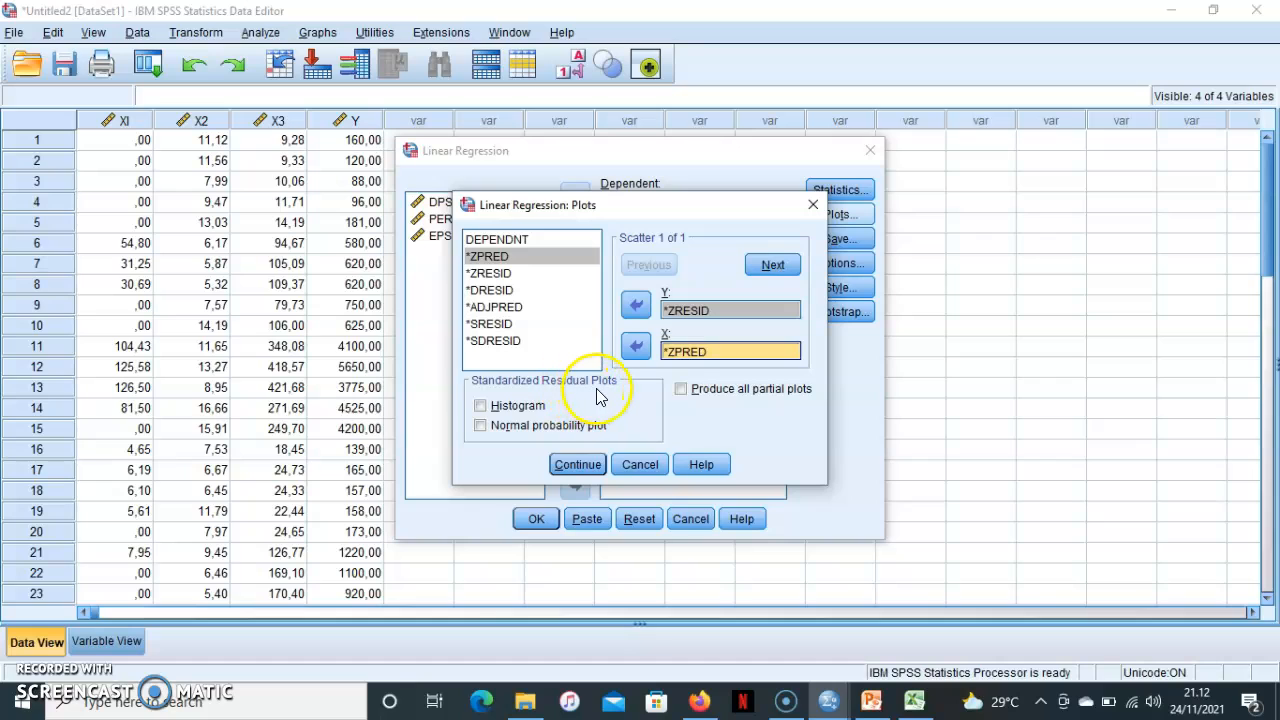
left_click(480, 407)
left_click(482, 426)
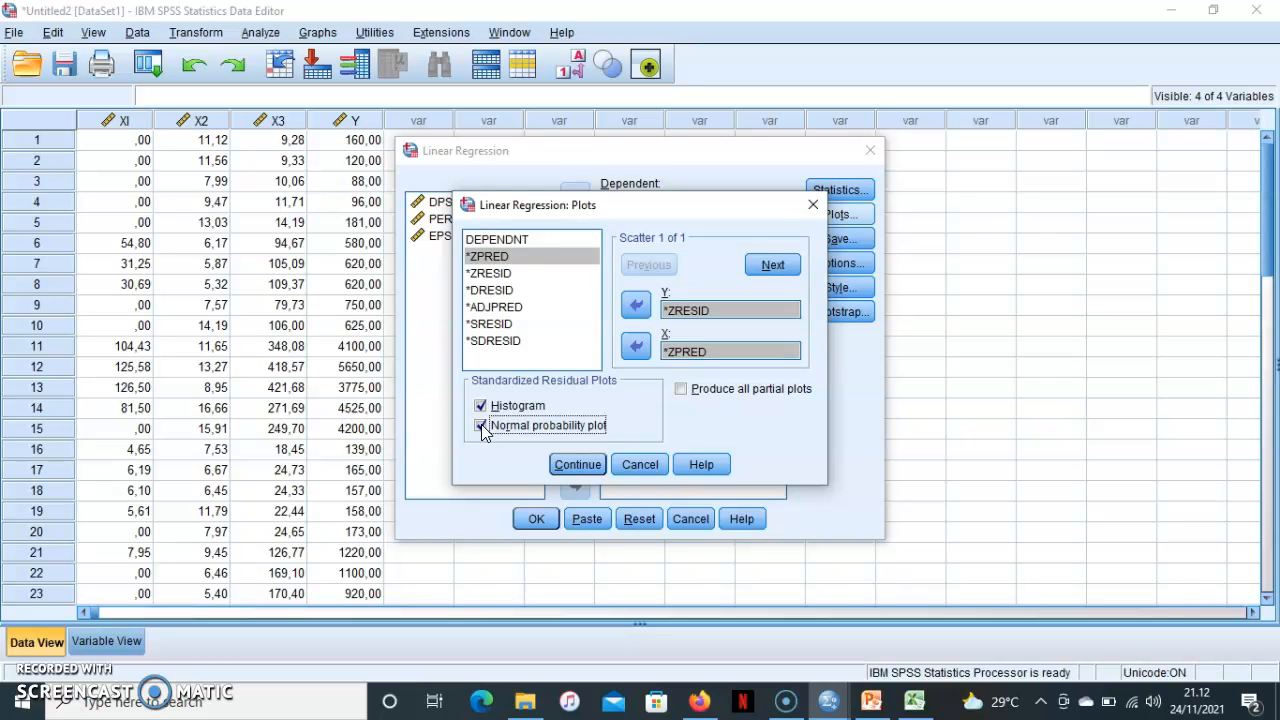
left_click(577, 465)
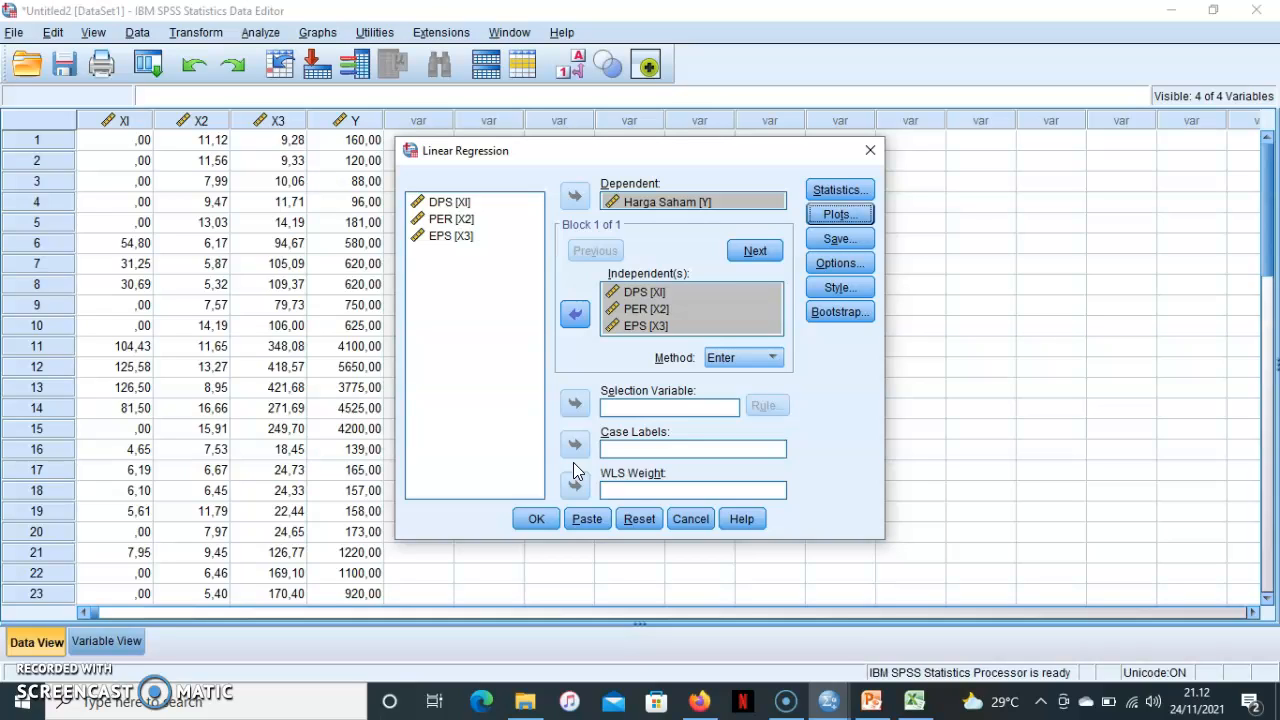
Save unstandardized residuals as a new variable and run the regression.
left_click(836, 247)
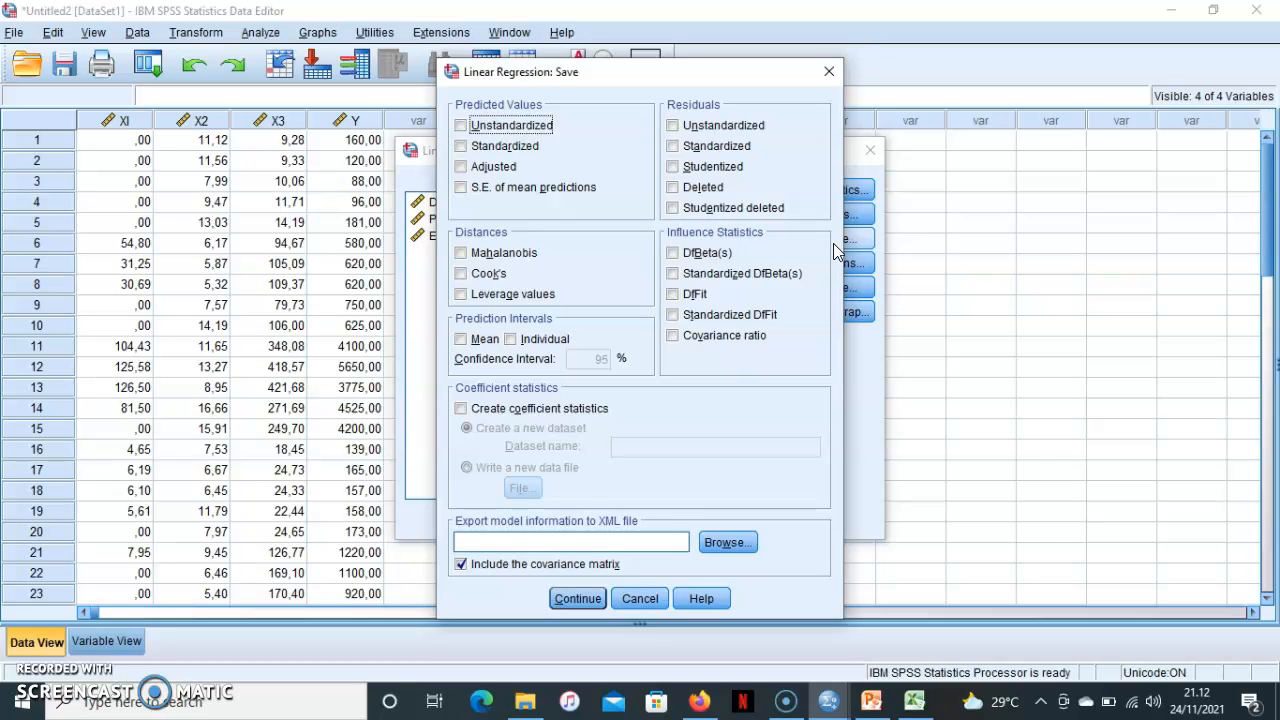
left_click(721, 129)
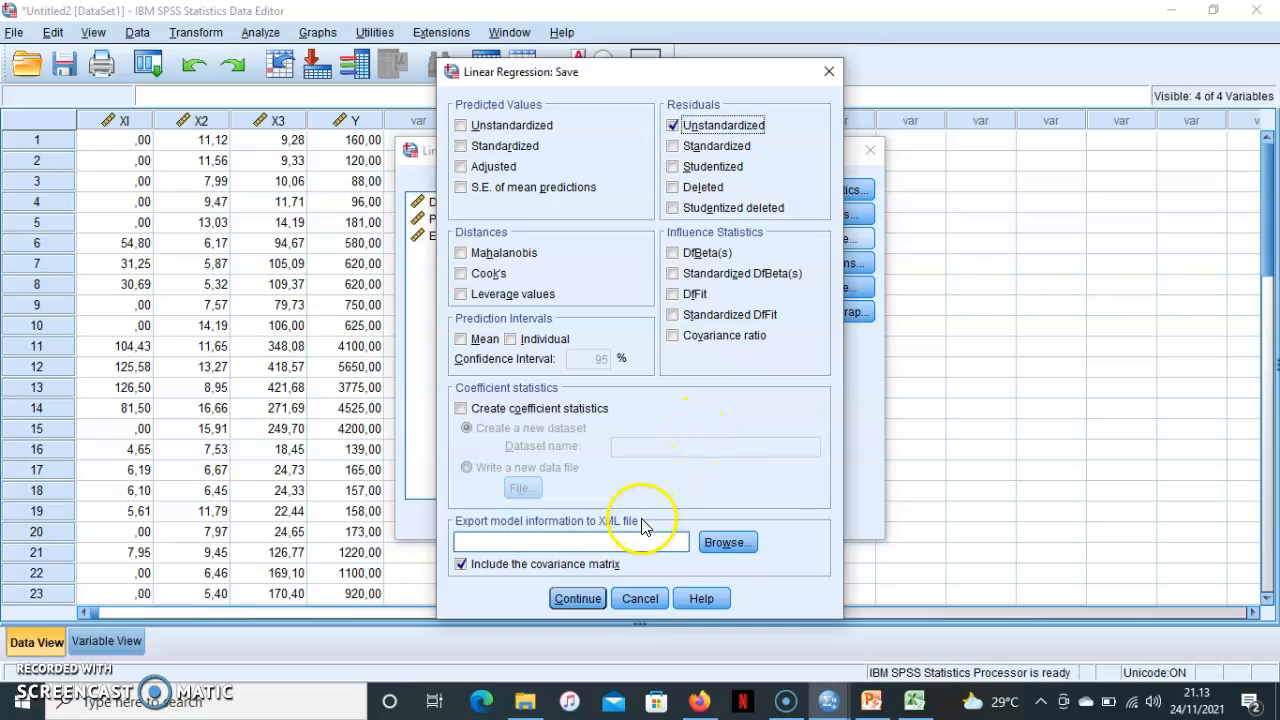
left_click(578, 598)
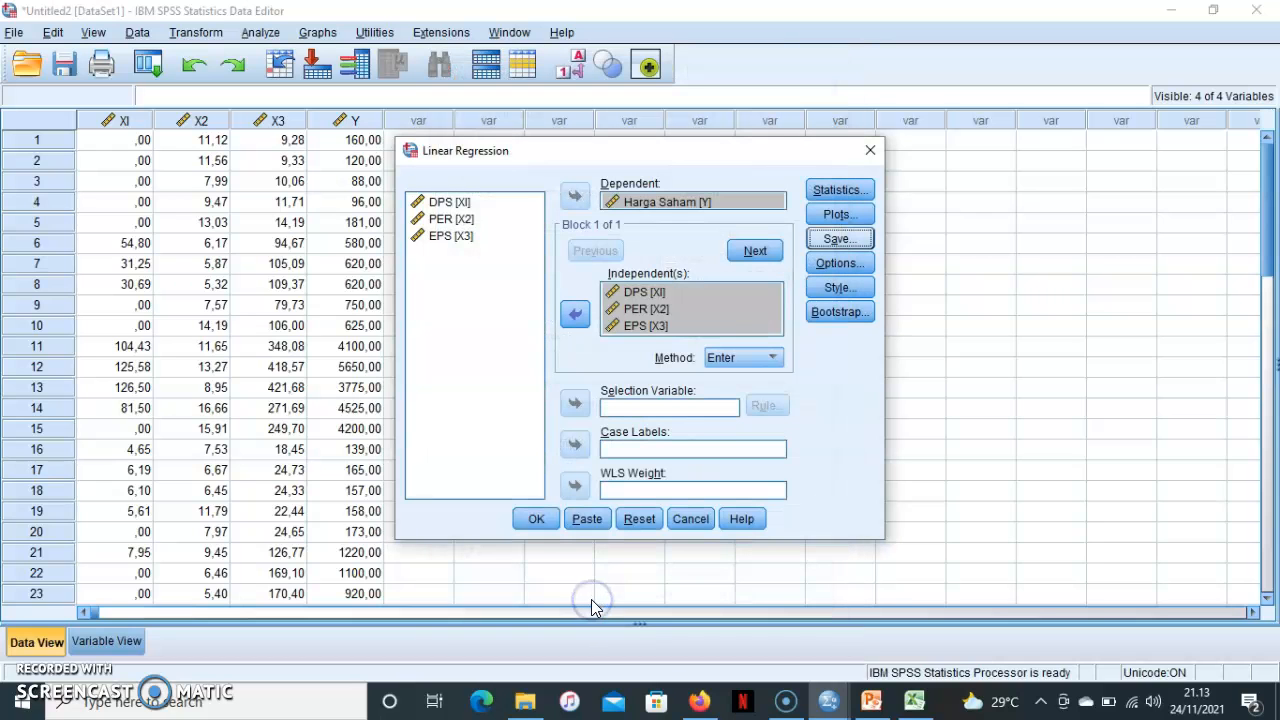
left_click(535, 520)
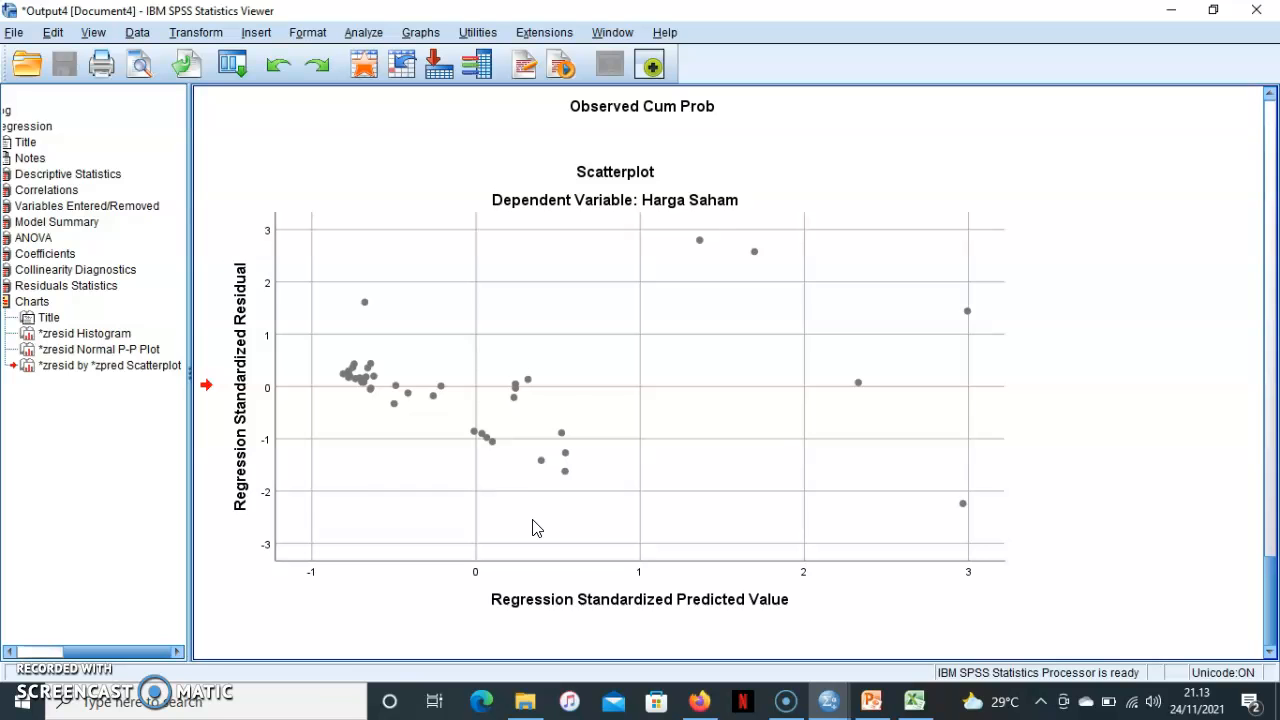
Scroll up through the regression output and move to the standardized residuals histogram.
scroll(537, 528, "up", 20)
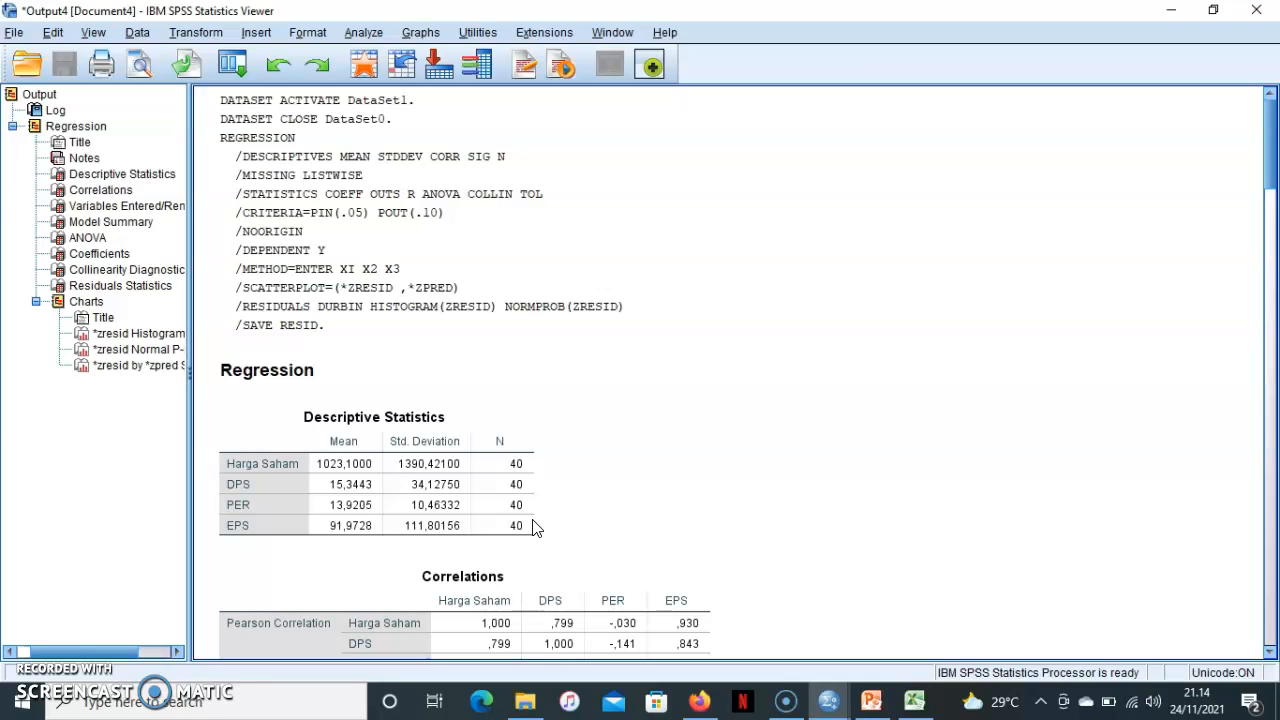
key("Down")
key("Down")
key("Down")
key("Down")
key("Down")
key("Down")
key("Down")
key("Down")
key("Down")
key("Down")
key("Down")
key("Down")
key("Down")
key("Down")
key("Down")
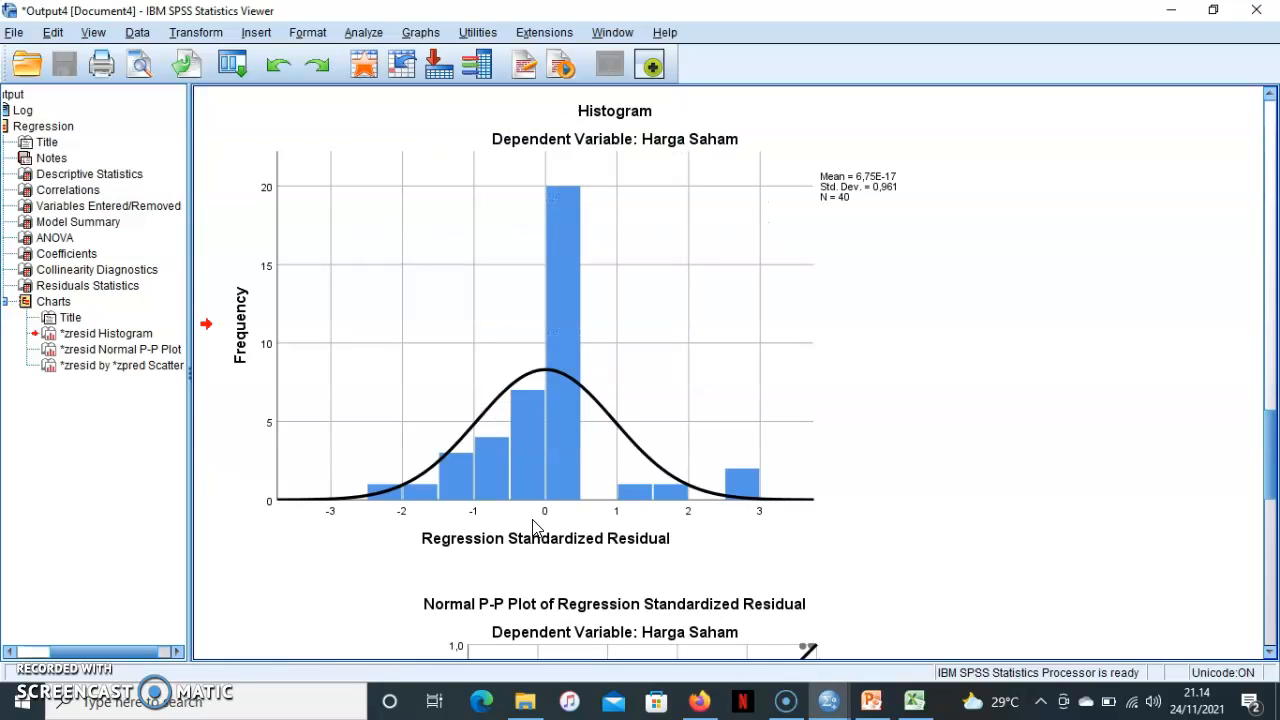
left_click(377, 551)
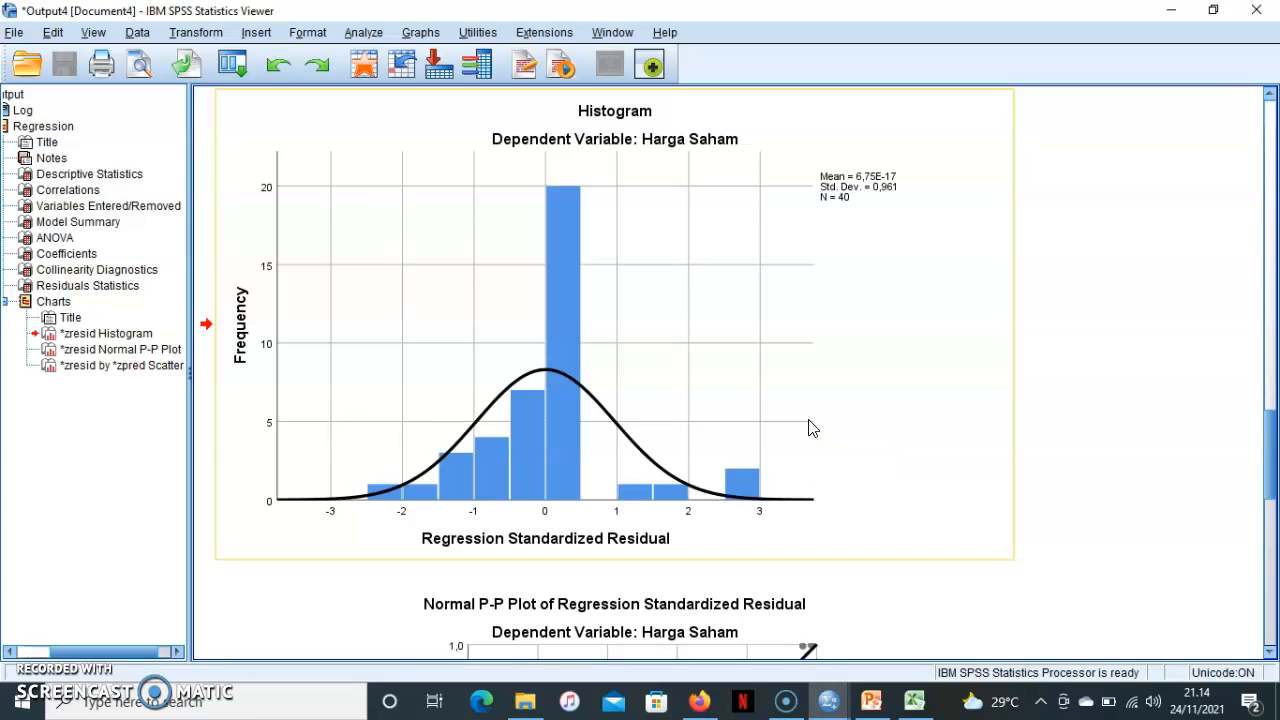
left_click(712, 468)
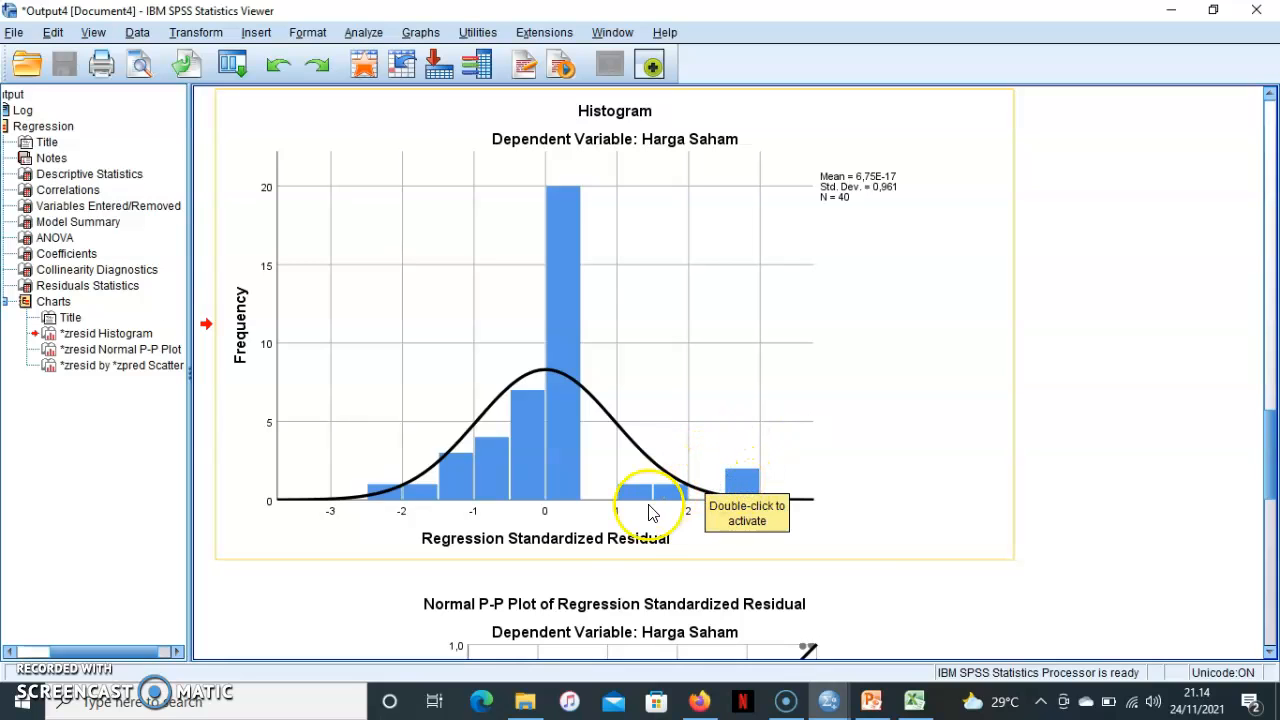
left_click(602, 578)
left_click(529, 620)
scroll(534, 596, "down", 5)
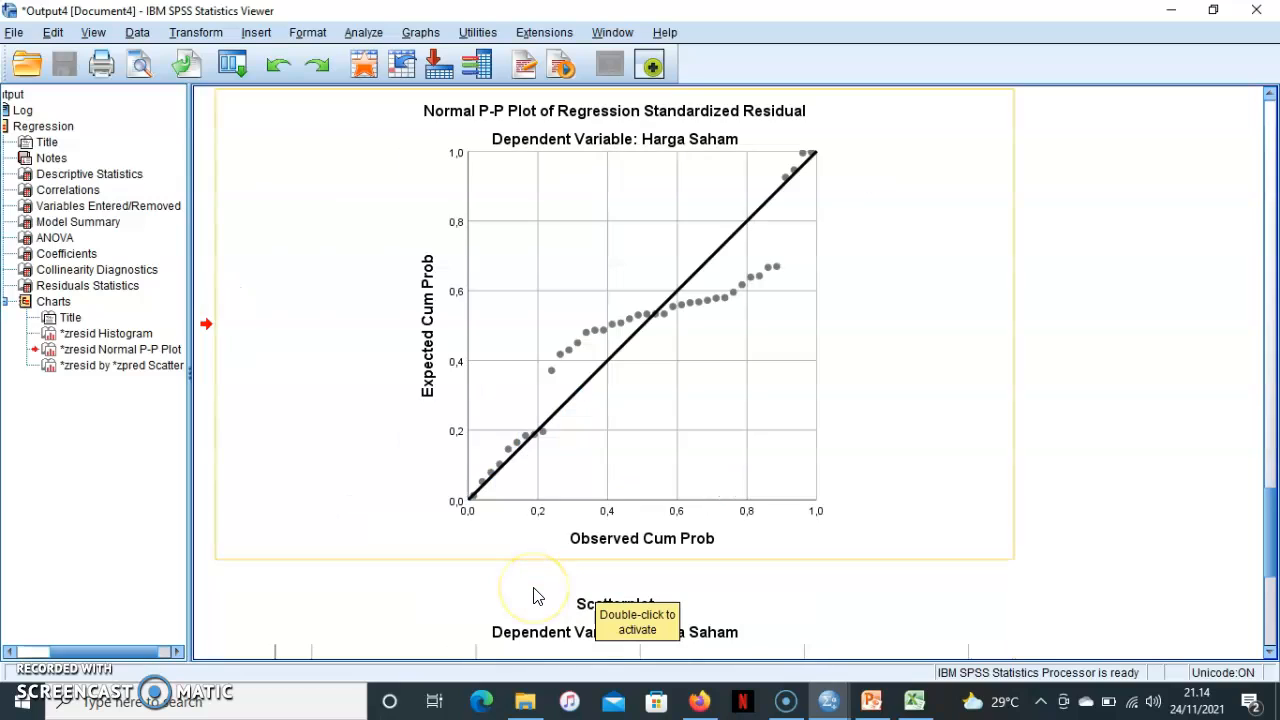
left_click(1206, 294)
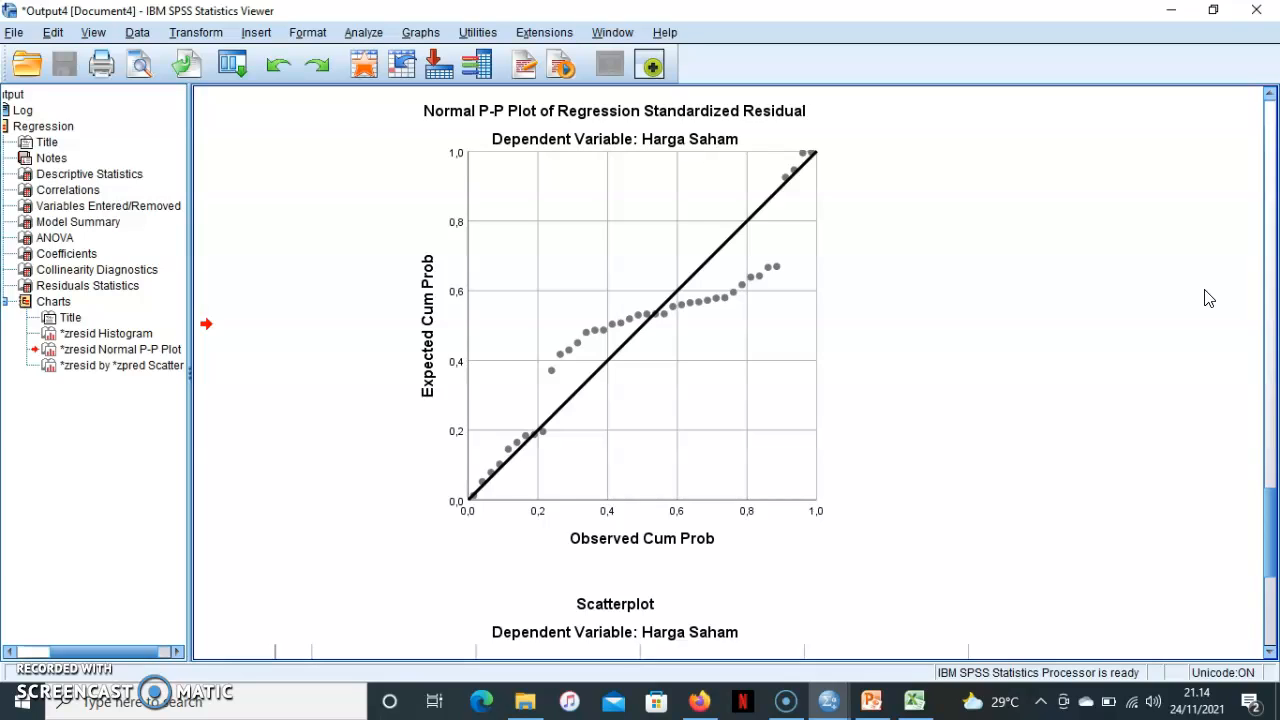
left_click(814, 243)
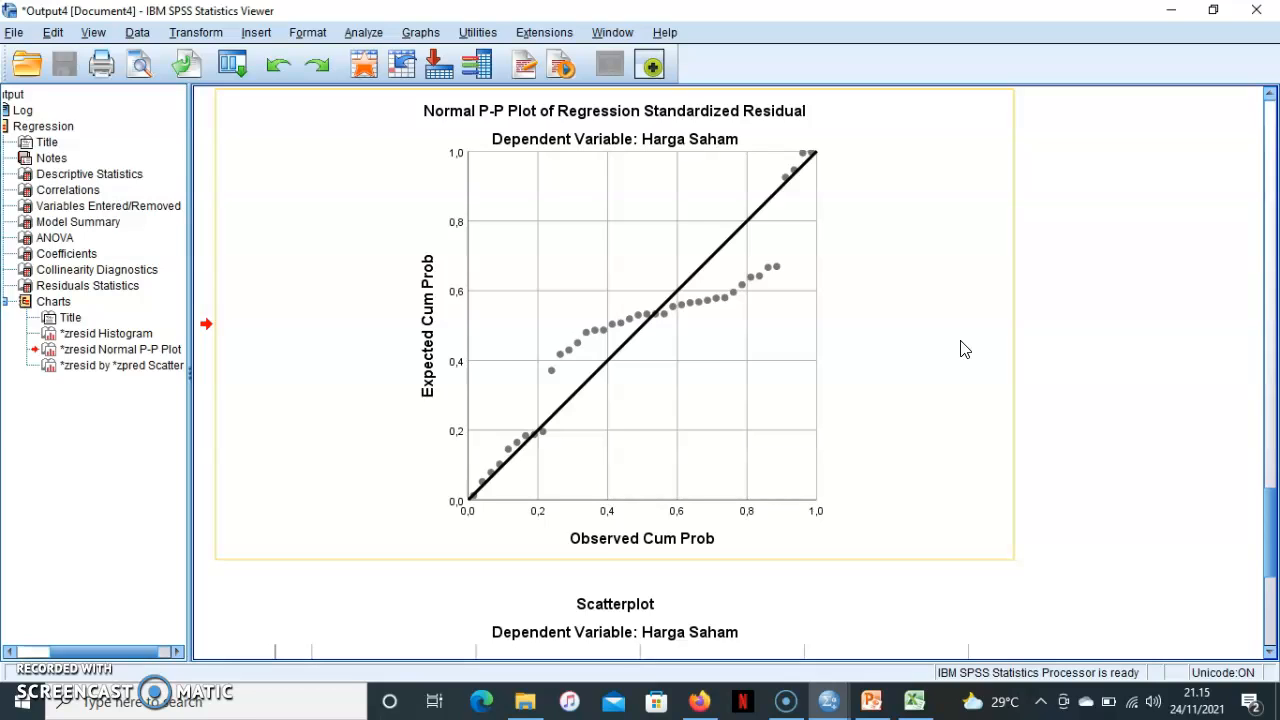
scroll(963, 348, "up", 5)
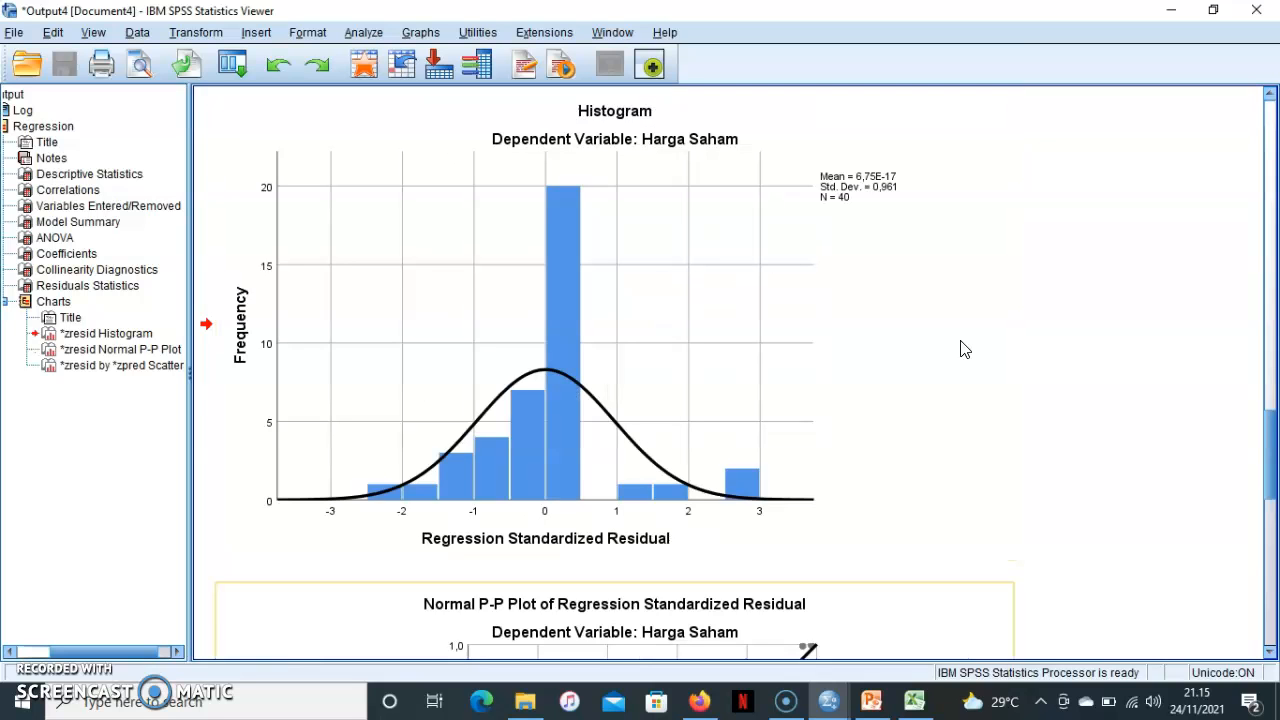
scroll(963, 348, "up", 10)
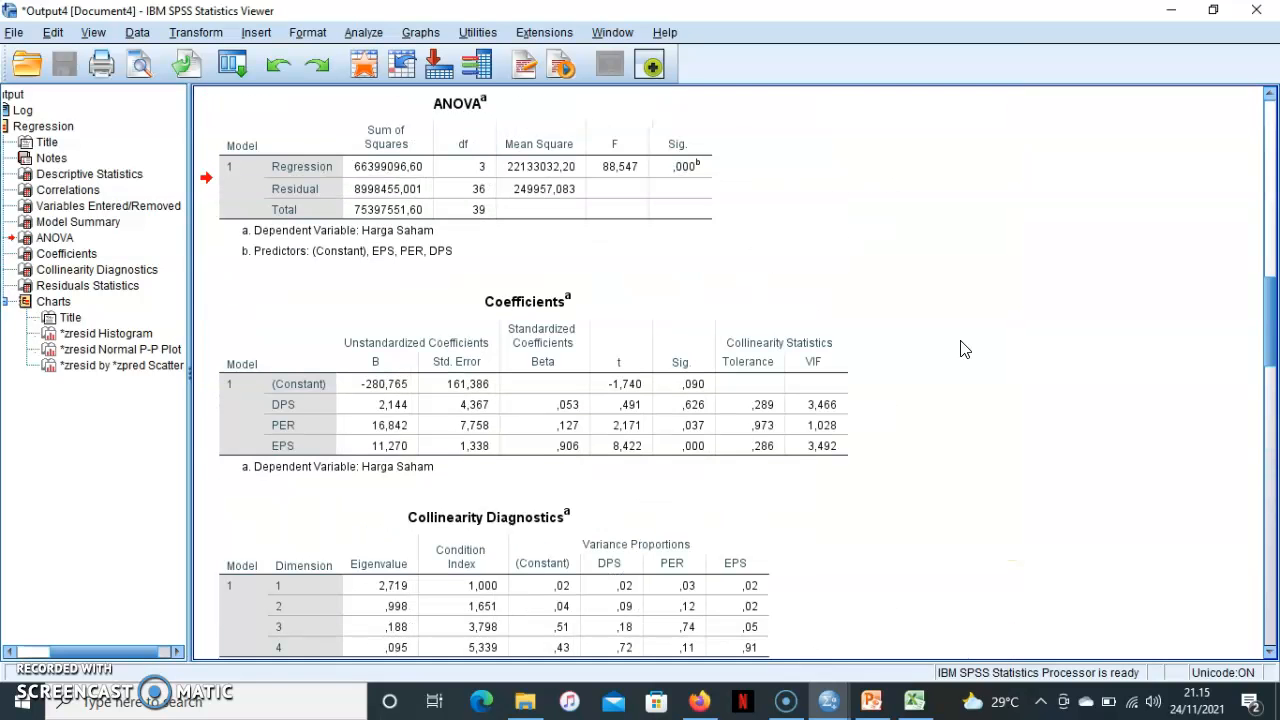
left_click(535, 383)
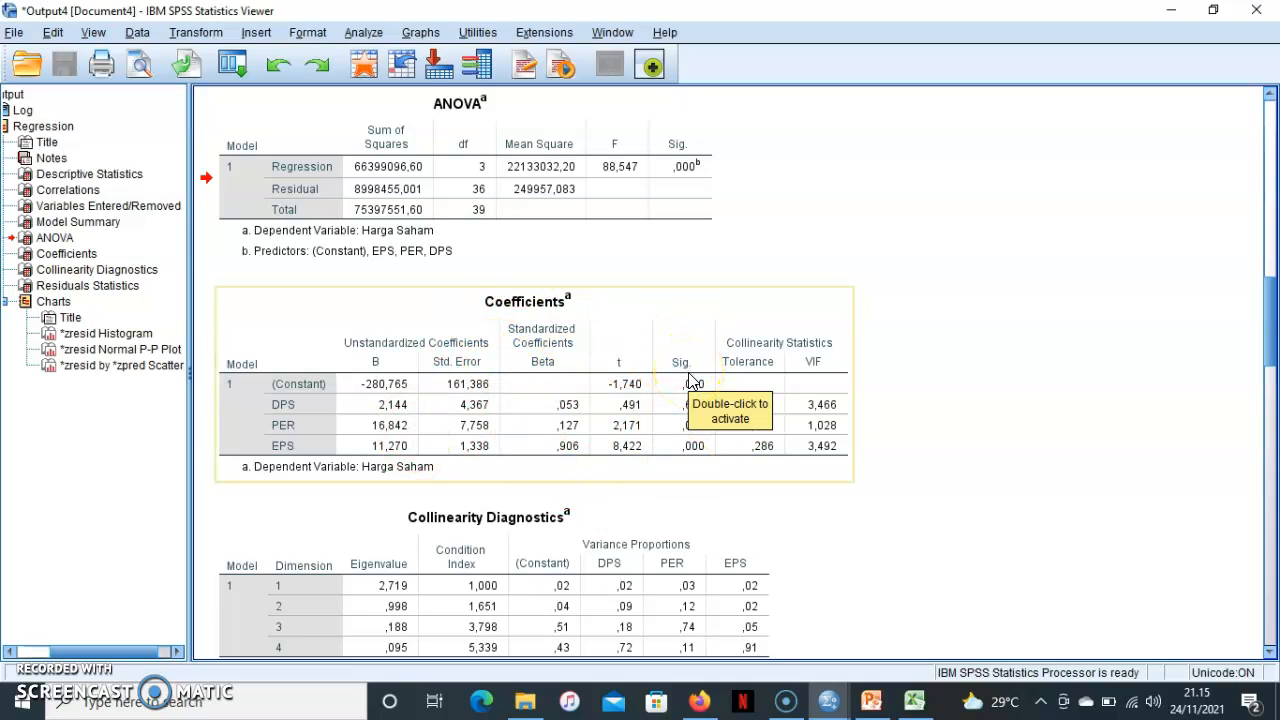
left_click(951, 349)
left_click(786, 386)
left_click(929, 386)
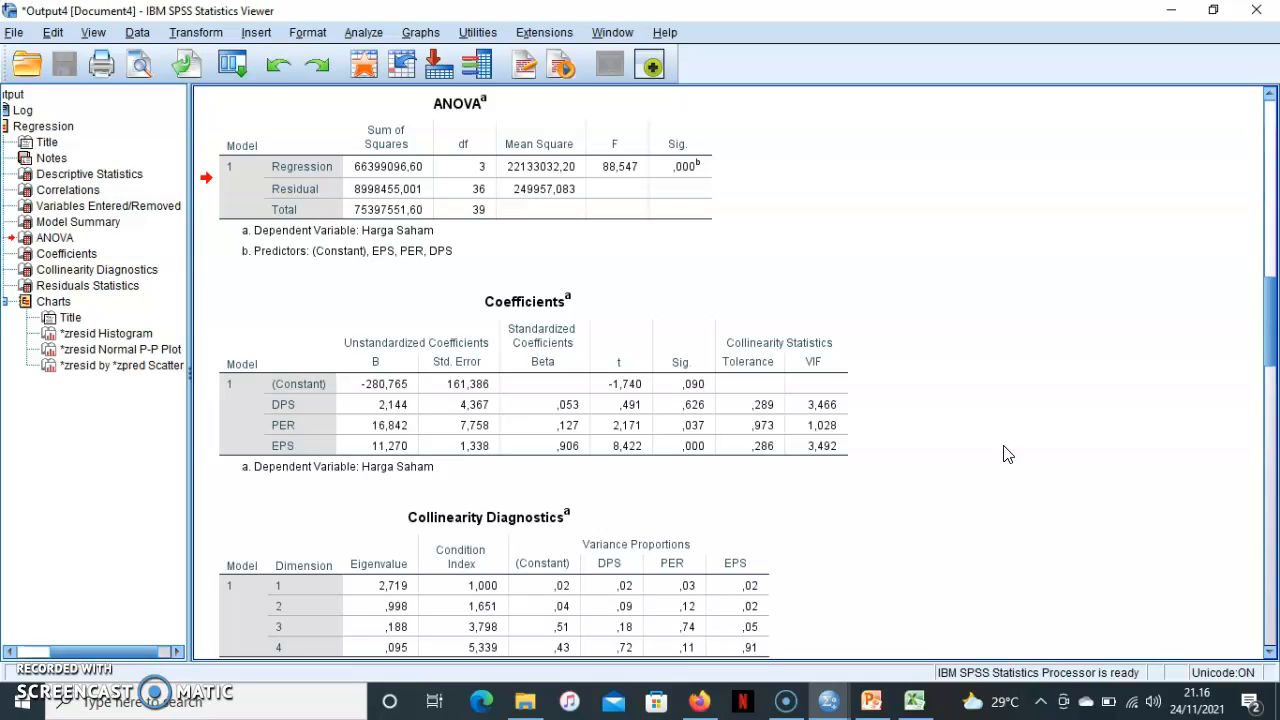
left_click(837, 343)
left_click(897, 453)
left_click(825, 405)
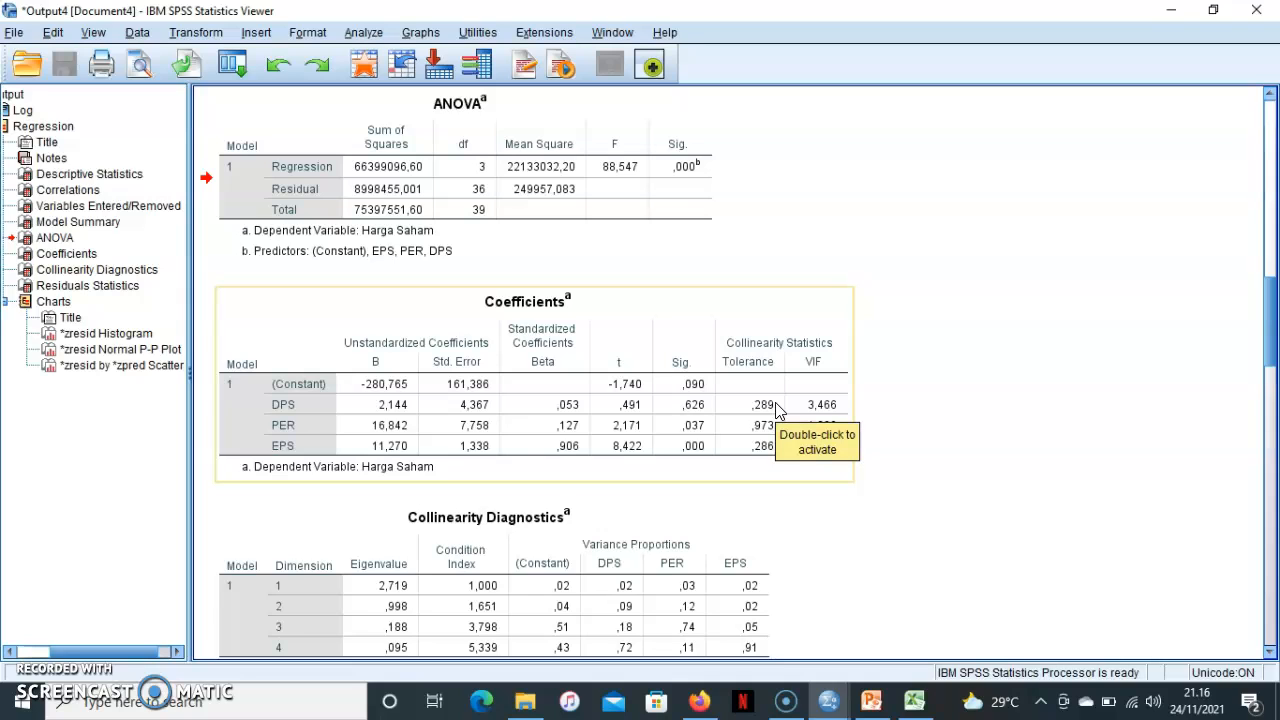
left_click(800, 435)
left_click(784, 357)
left_click(909, 465)
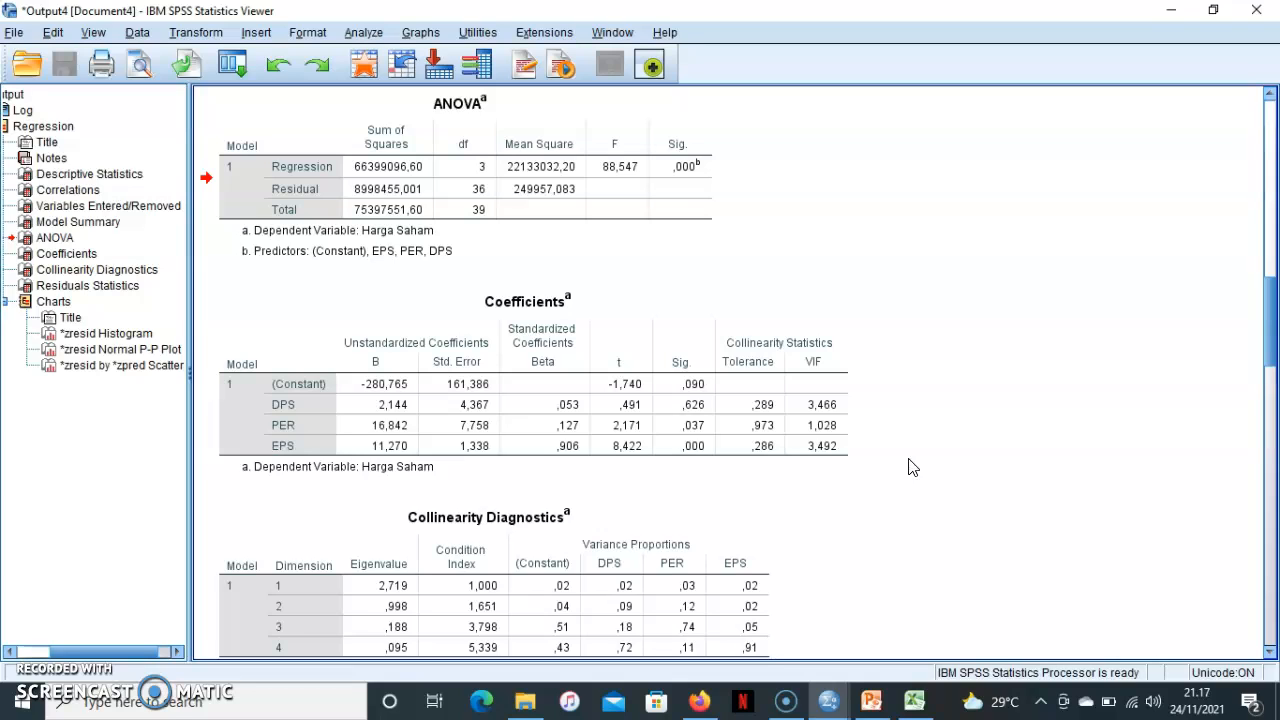
left_click(755, 365)
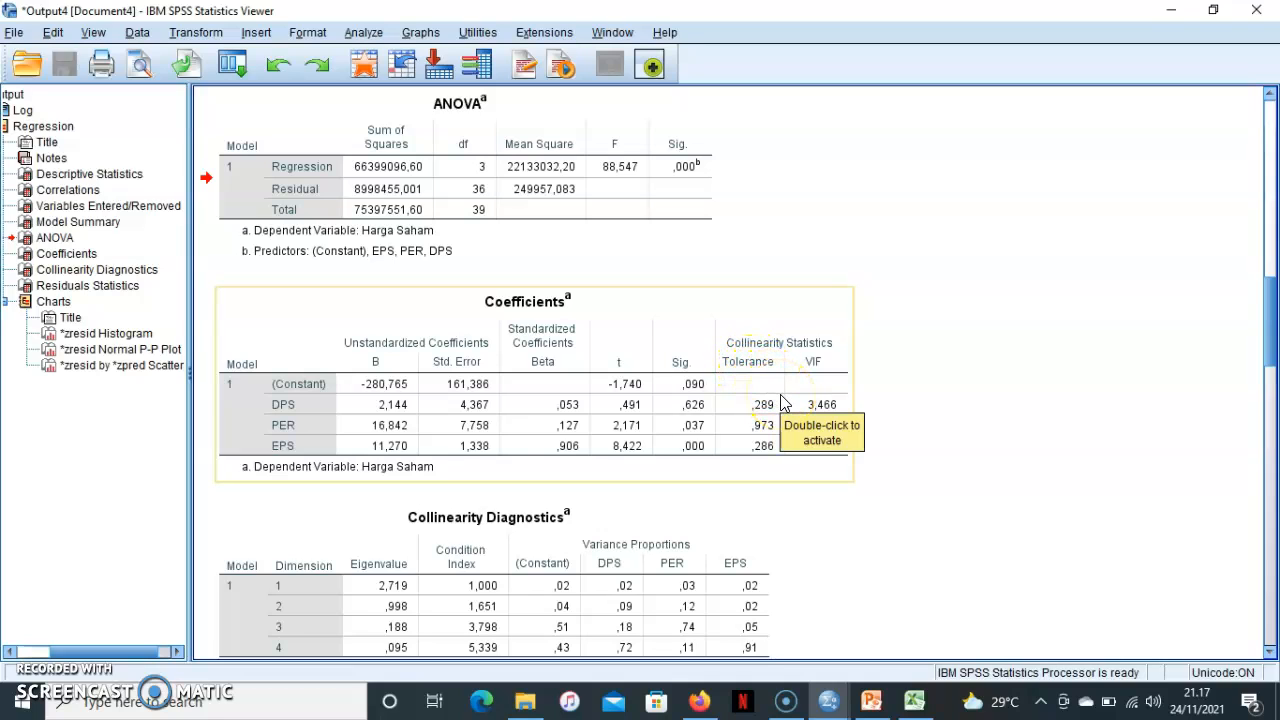
left_click(830, 480)
left_click(793, 559)
left_click(1022, 450)
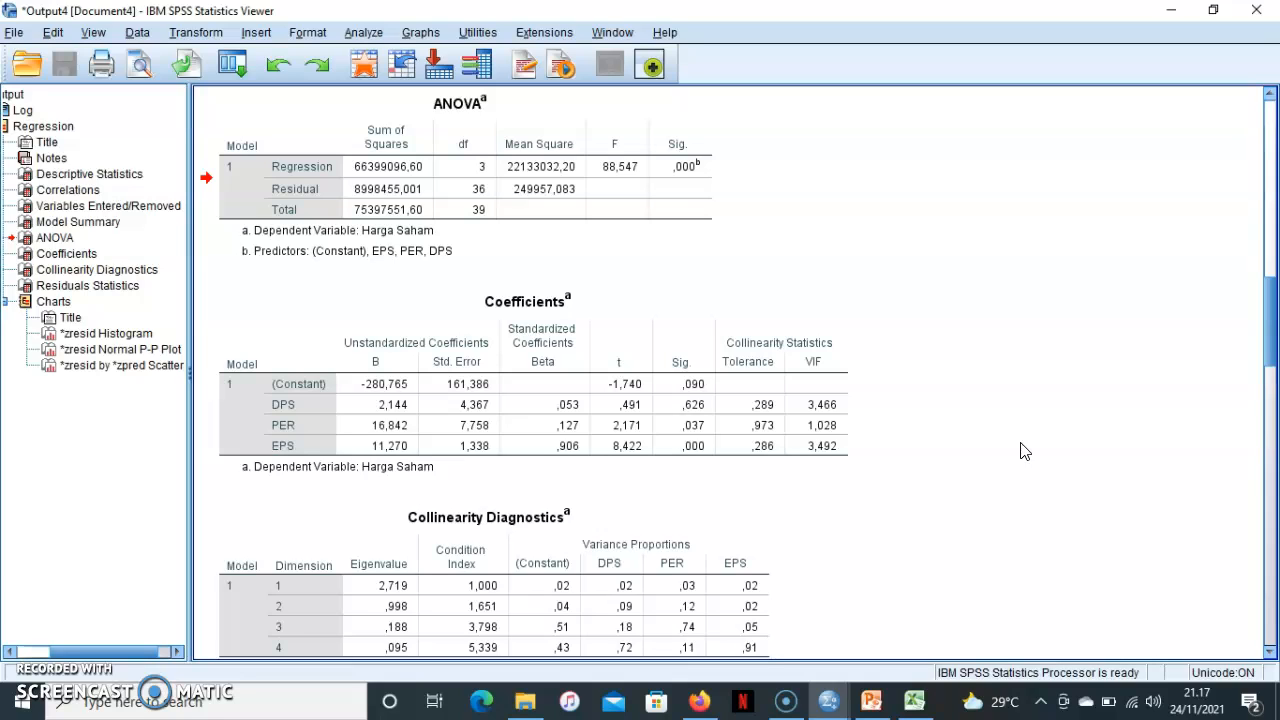
left_click(629, 306)
left_click(214, 129)
left_click(400, 453)
left_click(686, 634)
Switch to the Data Editor and open Analyze > Nonparametric Tests > Legacy Dialogs > Runs.
left_click(828, 700)
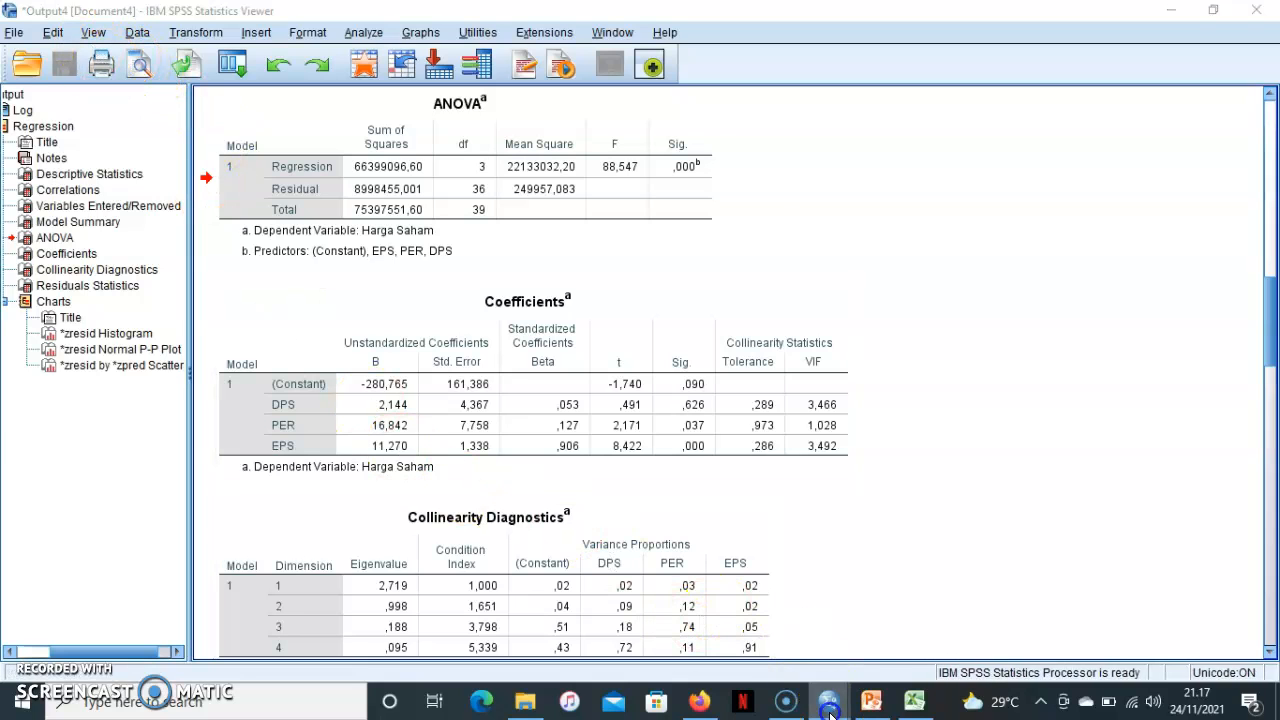
left_click(731, 631)
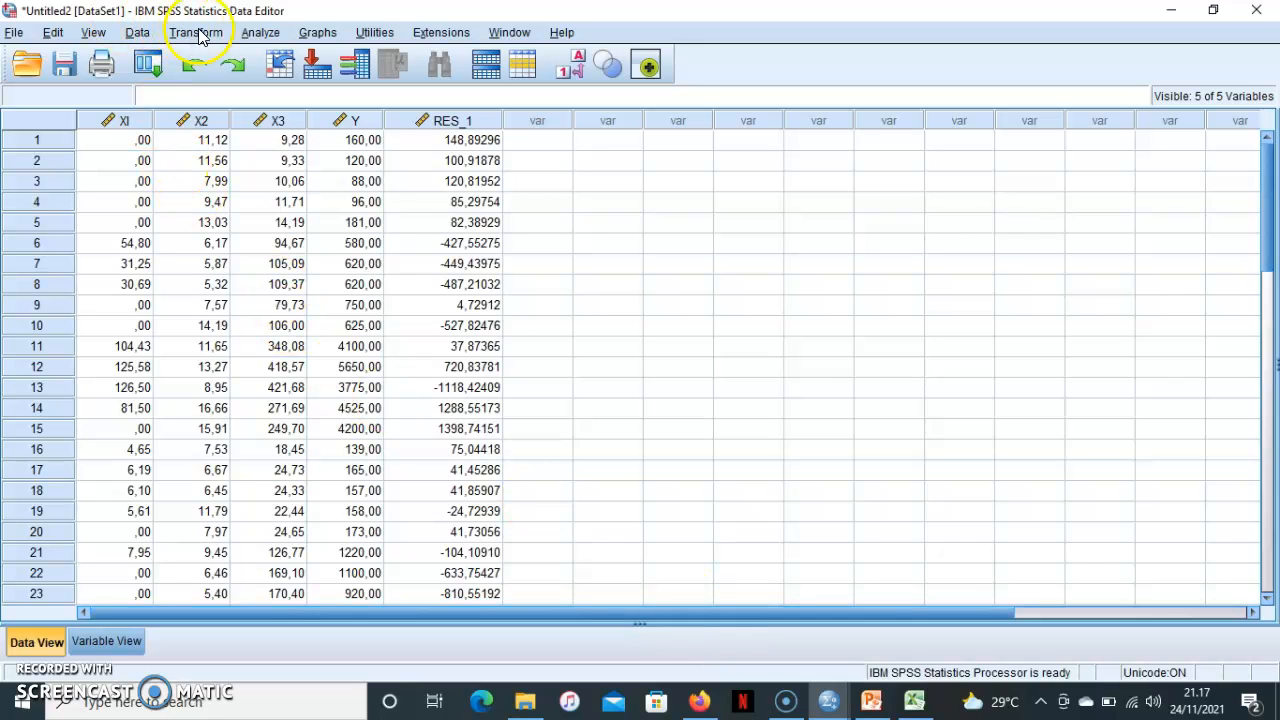
left_click(251, 35)
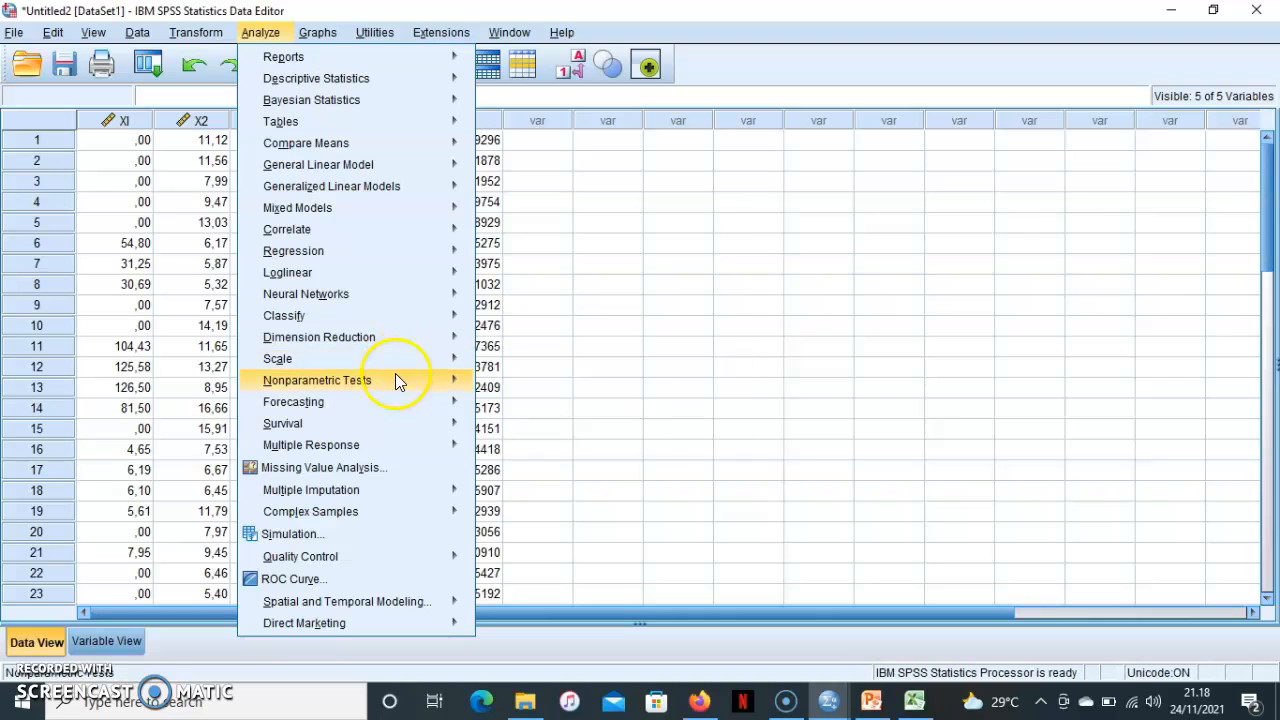
mouse_move(397, 380)
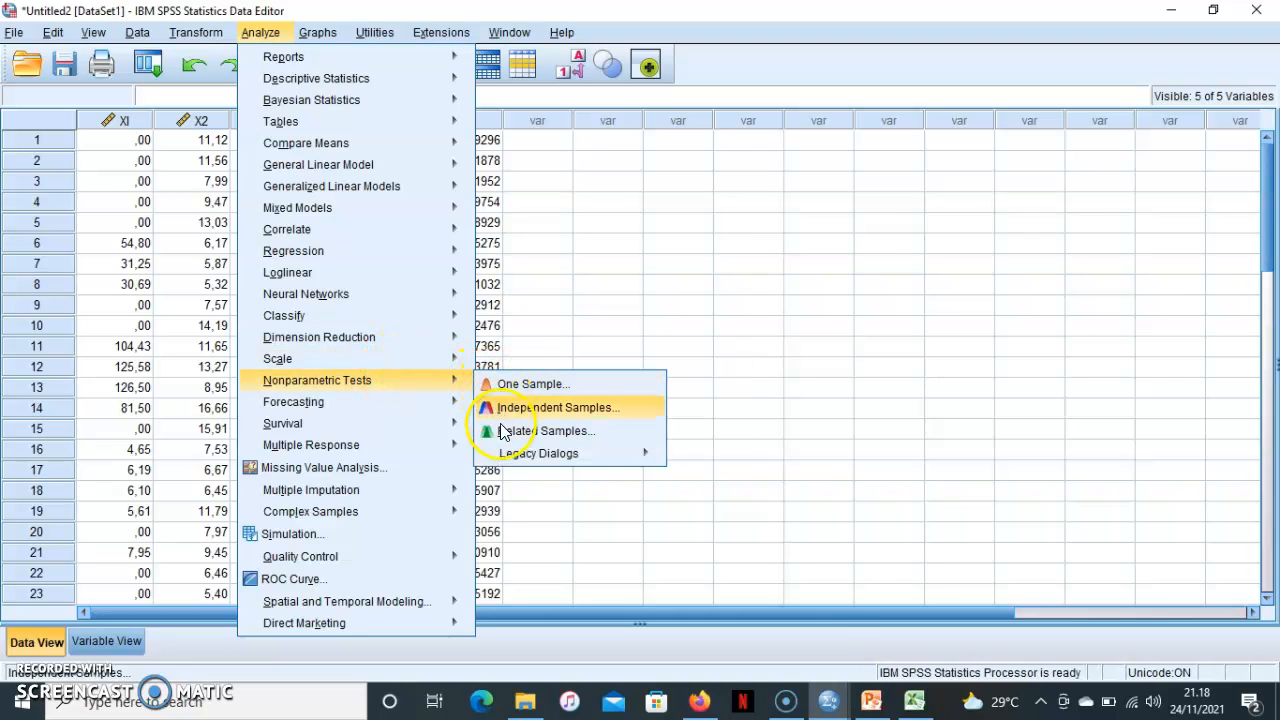
left_click(512, 453)
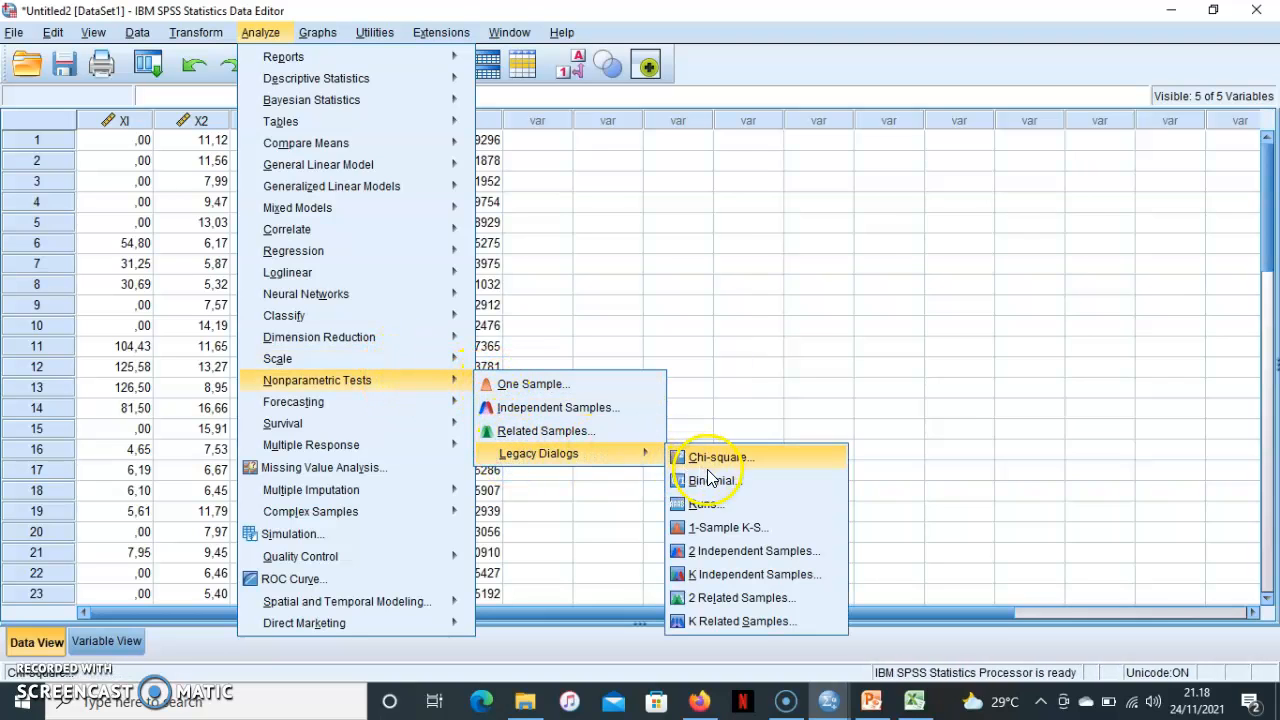
left_click(714, 510)
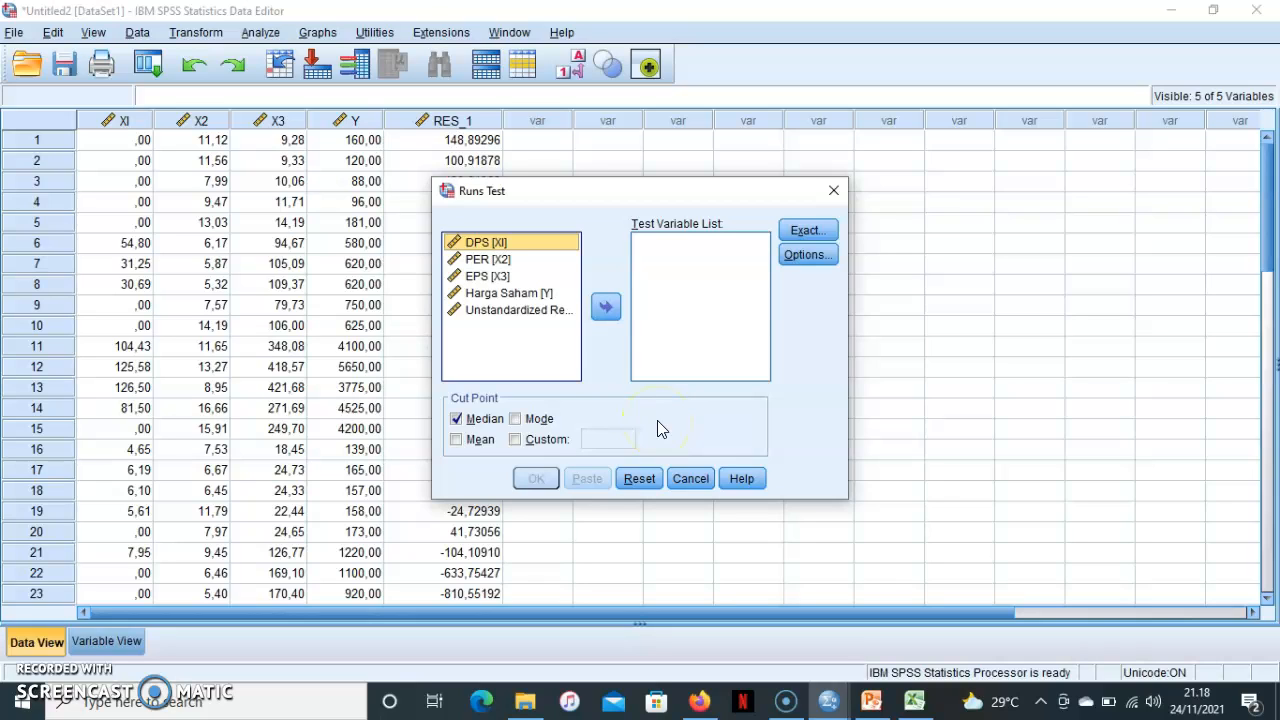
Run a Runs Test on Unstandardized Residual using the median cut point.
left_click(490, 310)
left_click(608, 308)
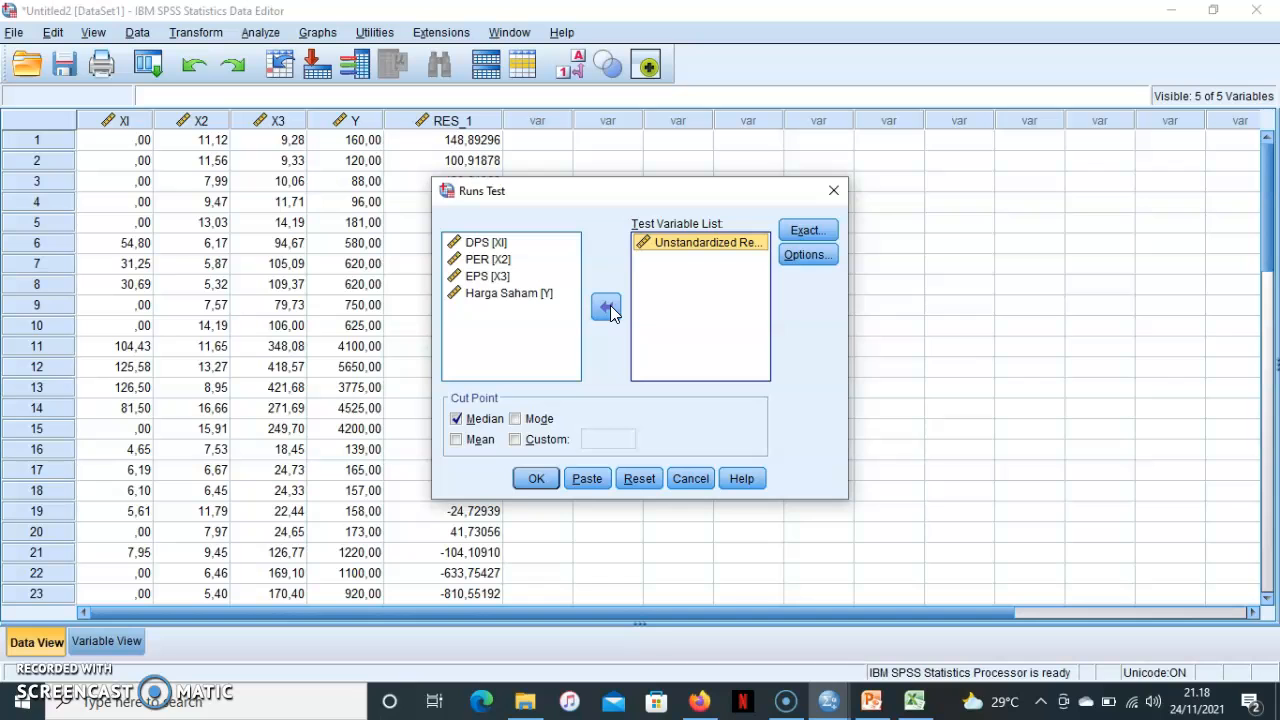
left_click(534, 479)
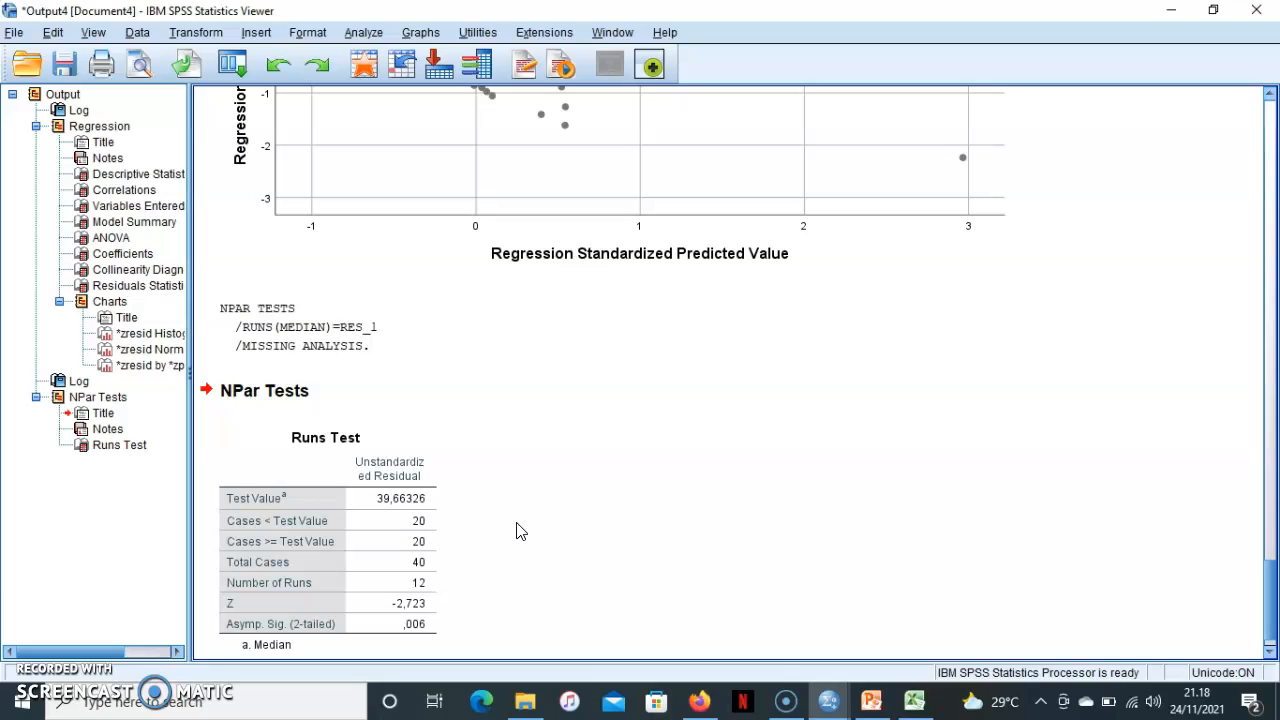
left_click(367, 573)
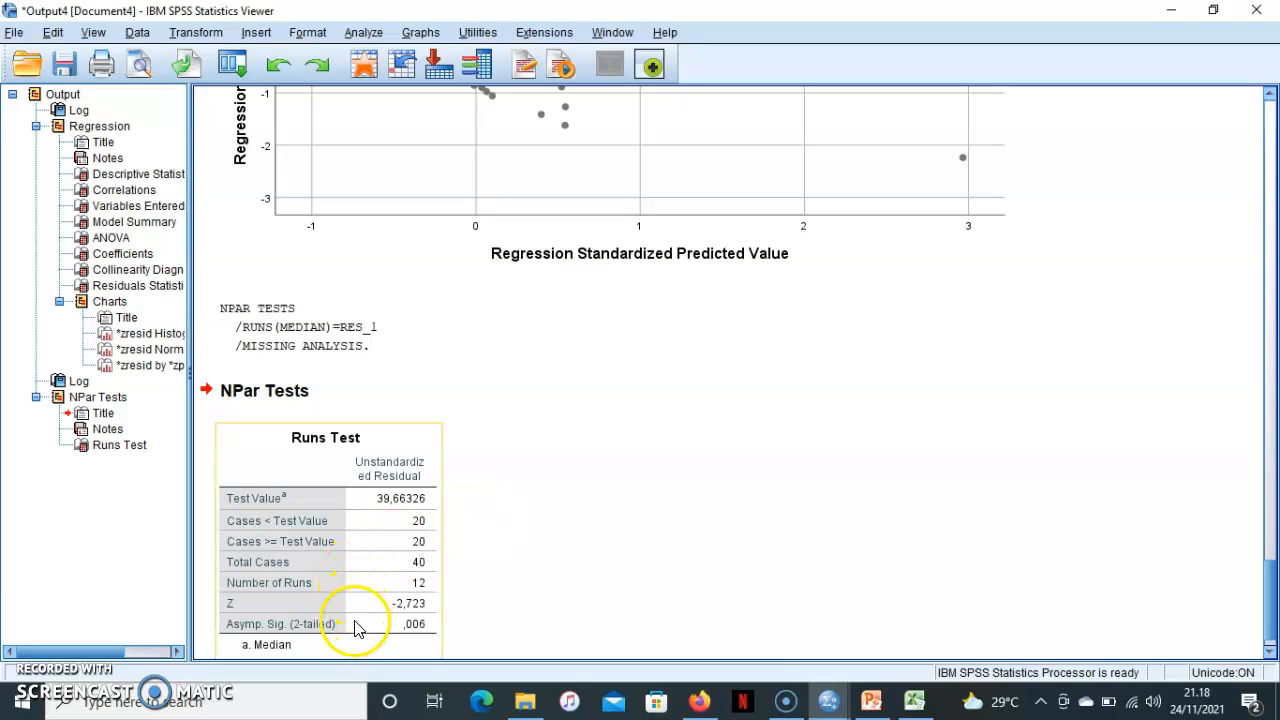
left_click(445, 624)
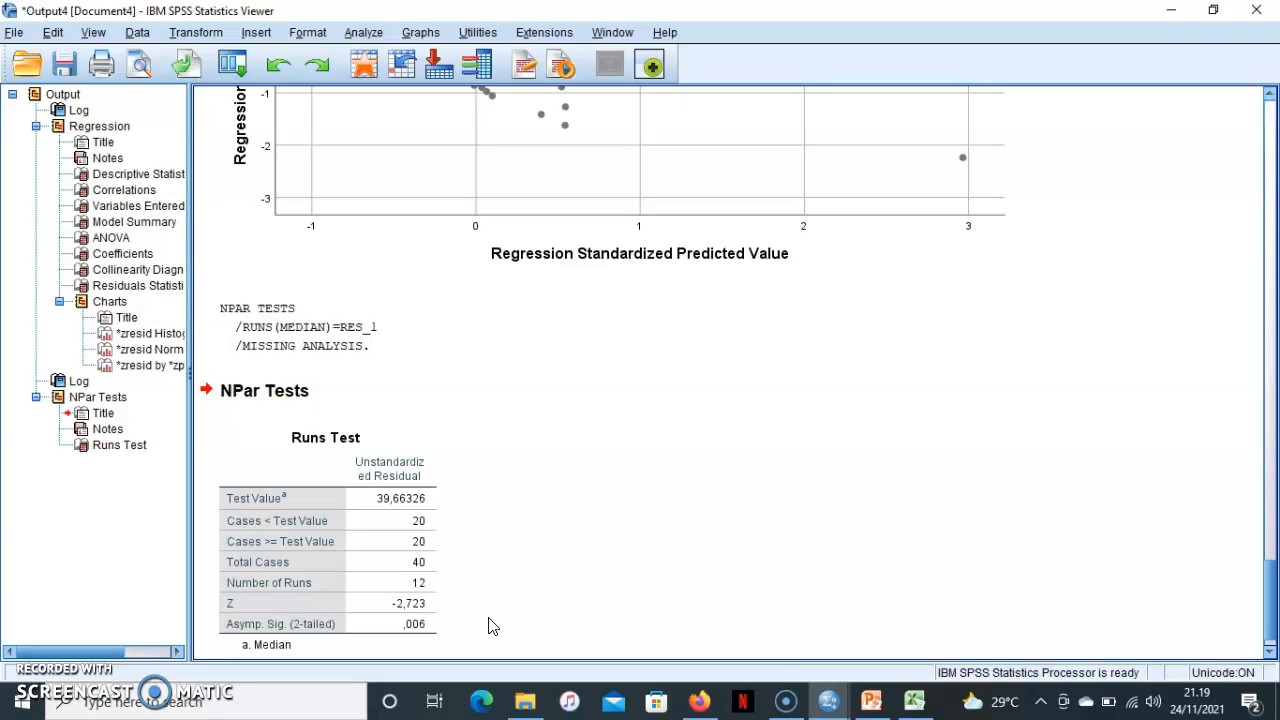
left_click(478, 522)
Save the output in STATISTIK BISNIS as 'UJI ASUMSI KLASIK TB 2' followed by the author's name.
left_click(16, 33)
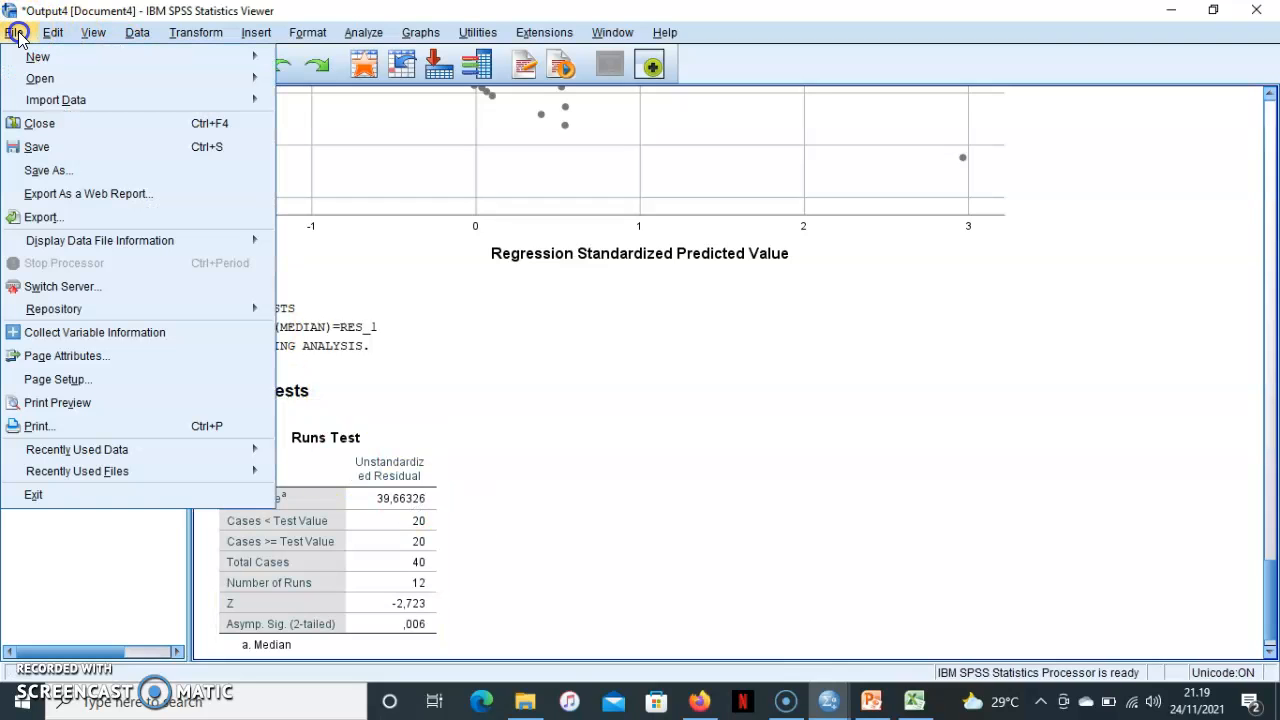
left_click(60, 150)
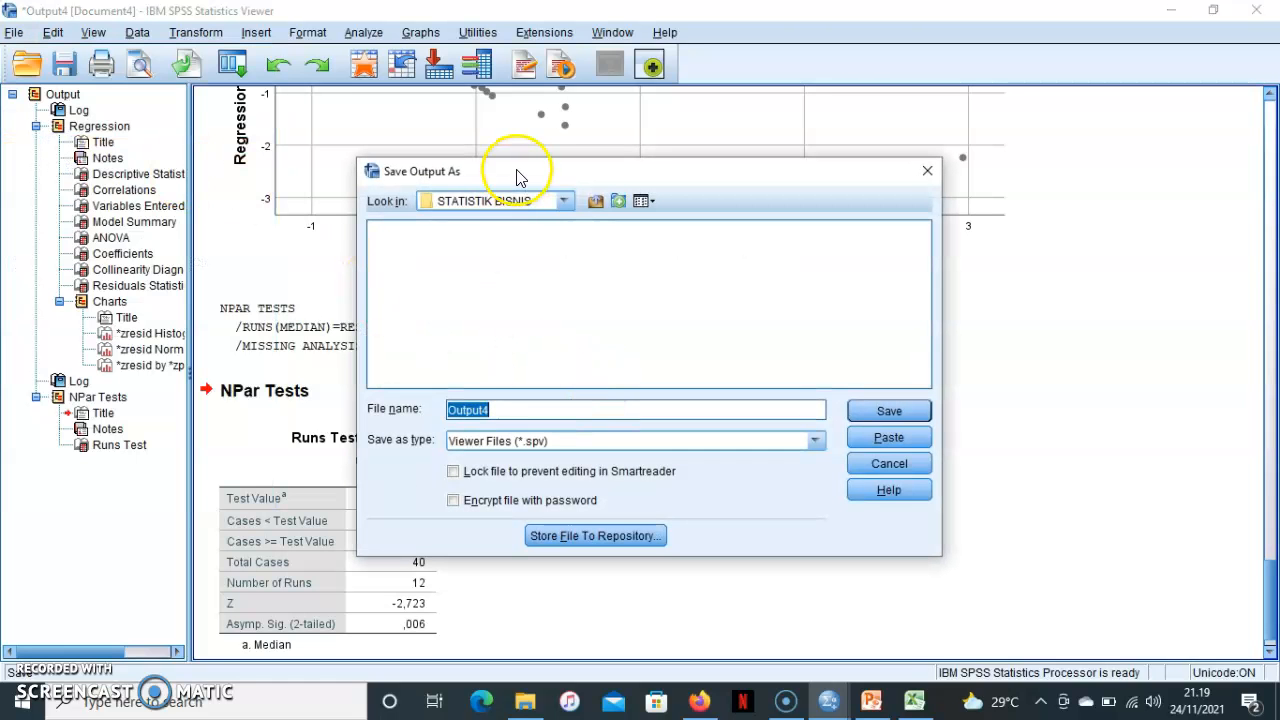
left_click(519, 411)
key("BackSpace")
key("BackSpace")
key("BackSpace")
key("BackSpace")
key("BackSpace")
key("BackSpace")
key("BackSpace")
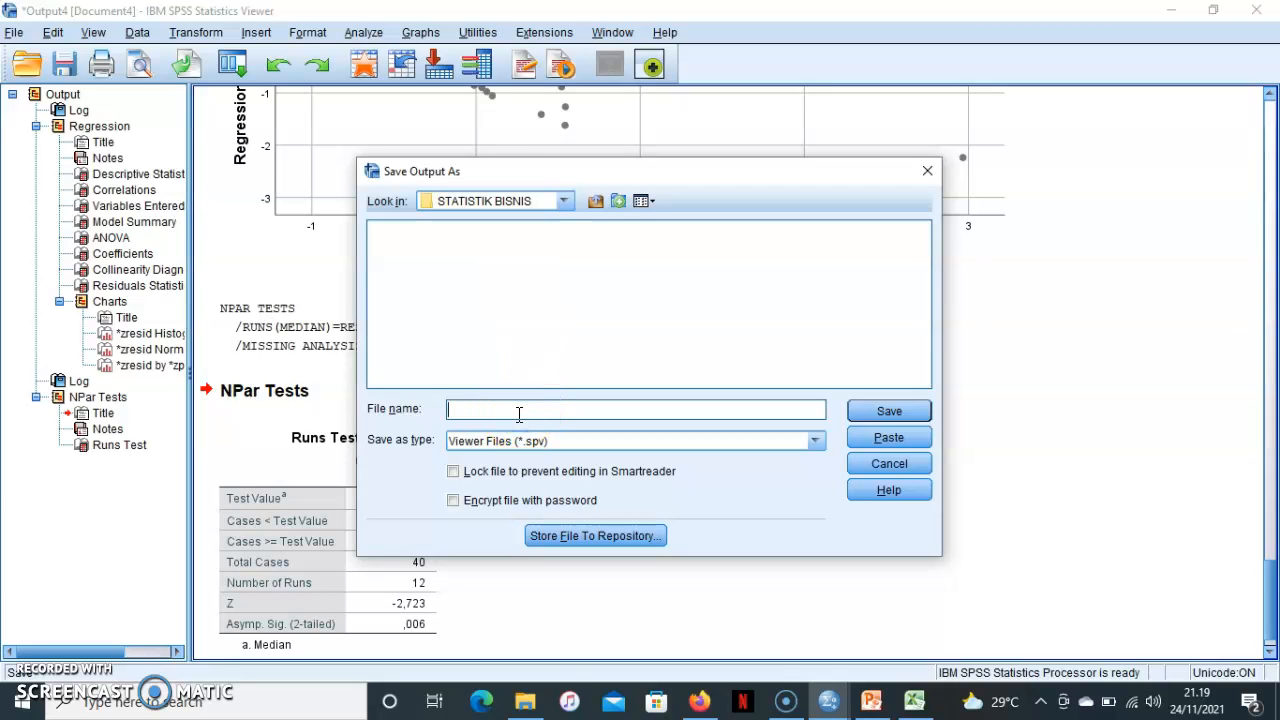
type("UJI ASUMSI KLASIK TB 2 RESITA JULYANA")
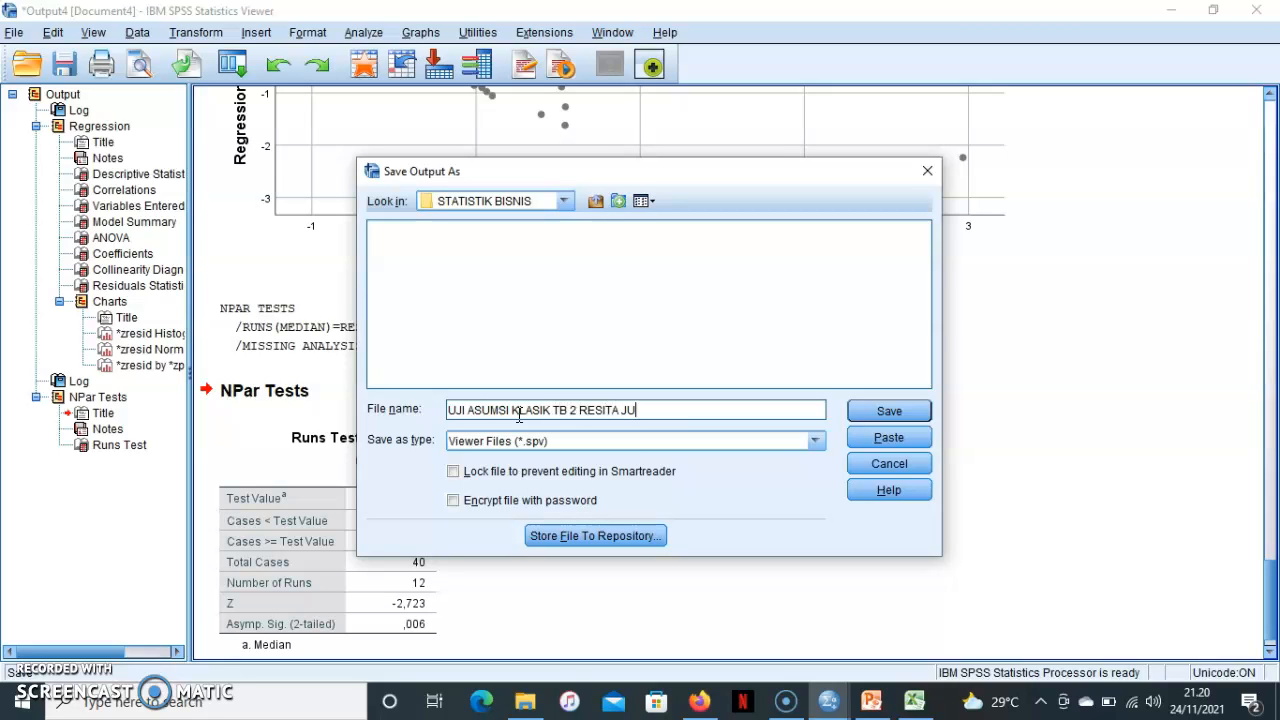
left_click(878, 410)
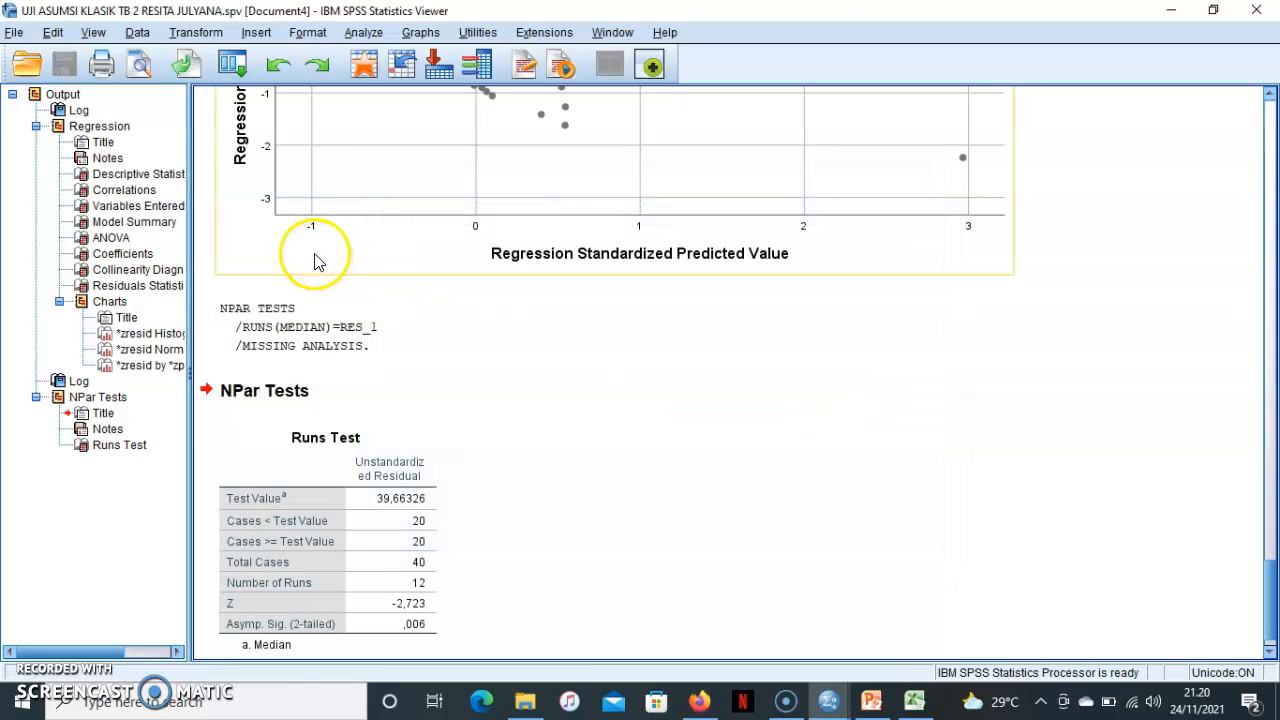
left_click(14, 33)
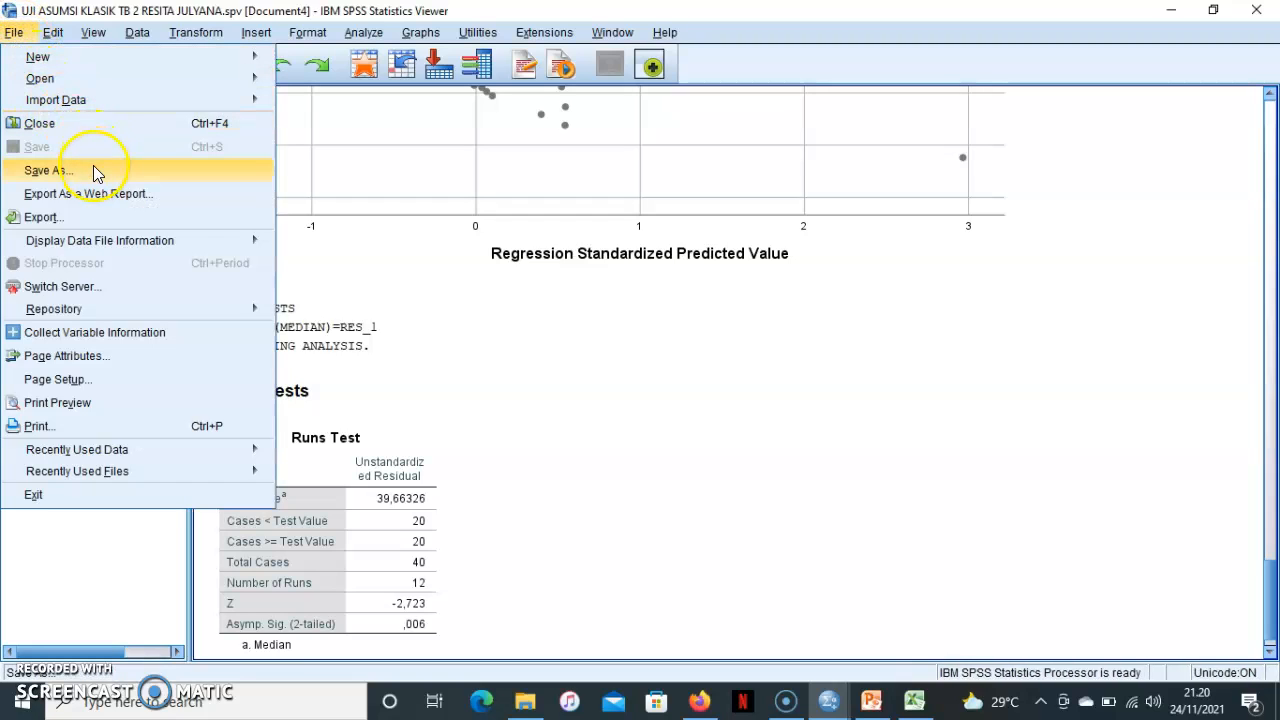
Set the Export Output document type to Excel 97-2004 (*.xls) and select the export file path.
left_click(93, 217)
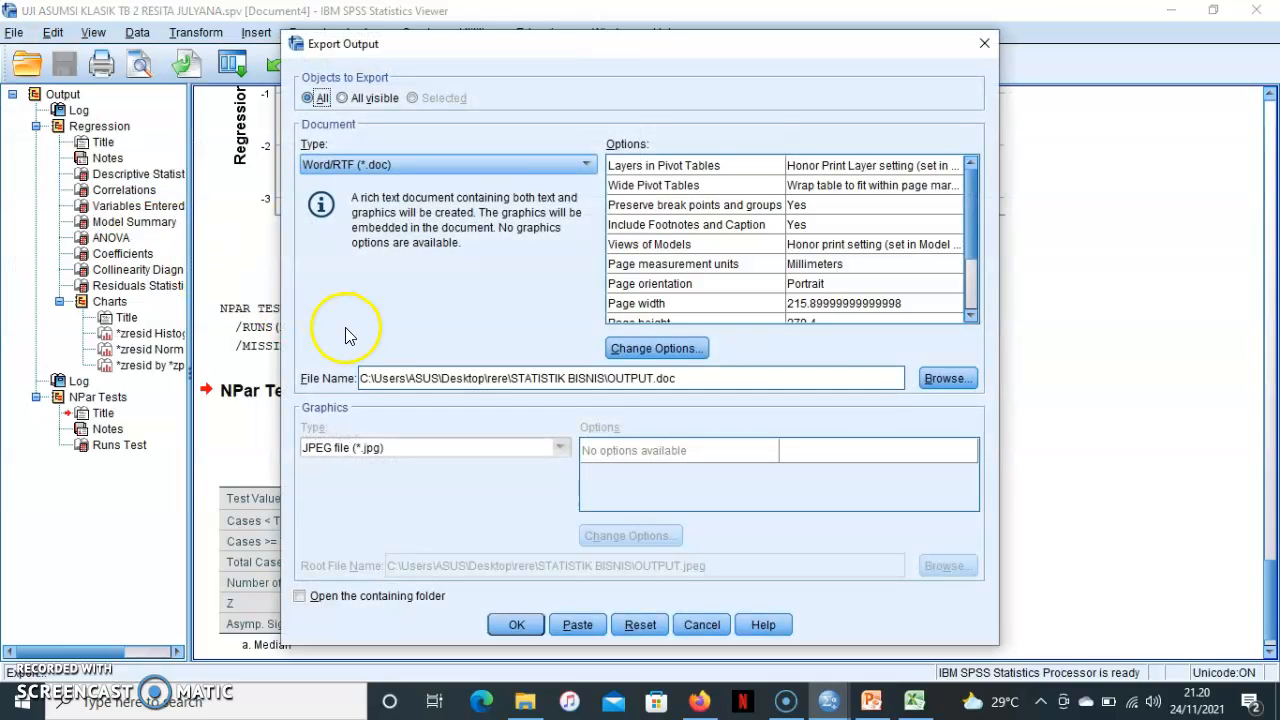
left_click(378, 166)
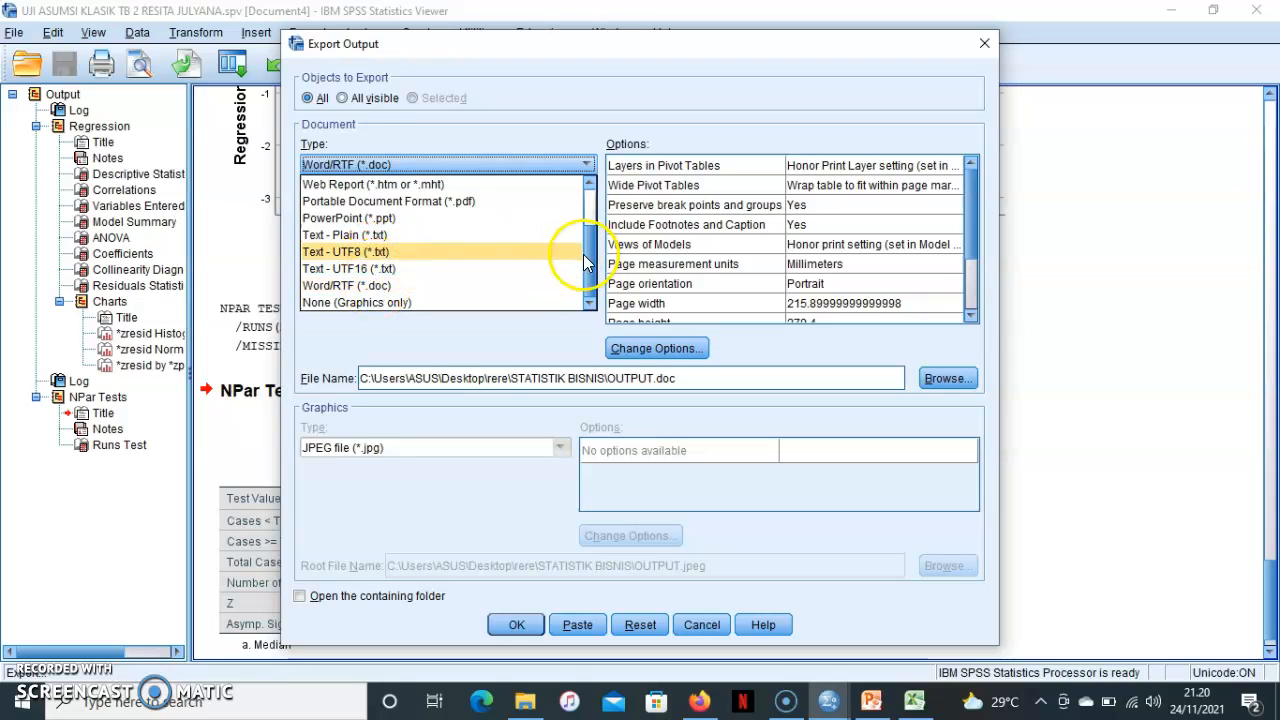
left_click(590, 303)
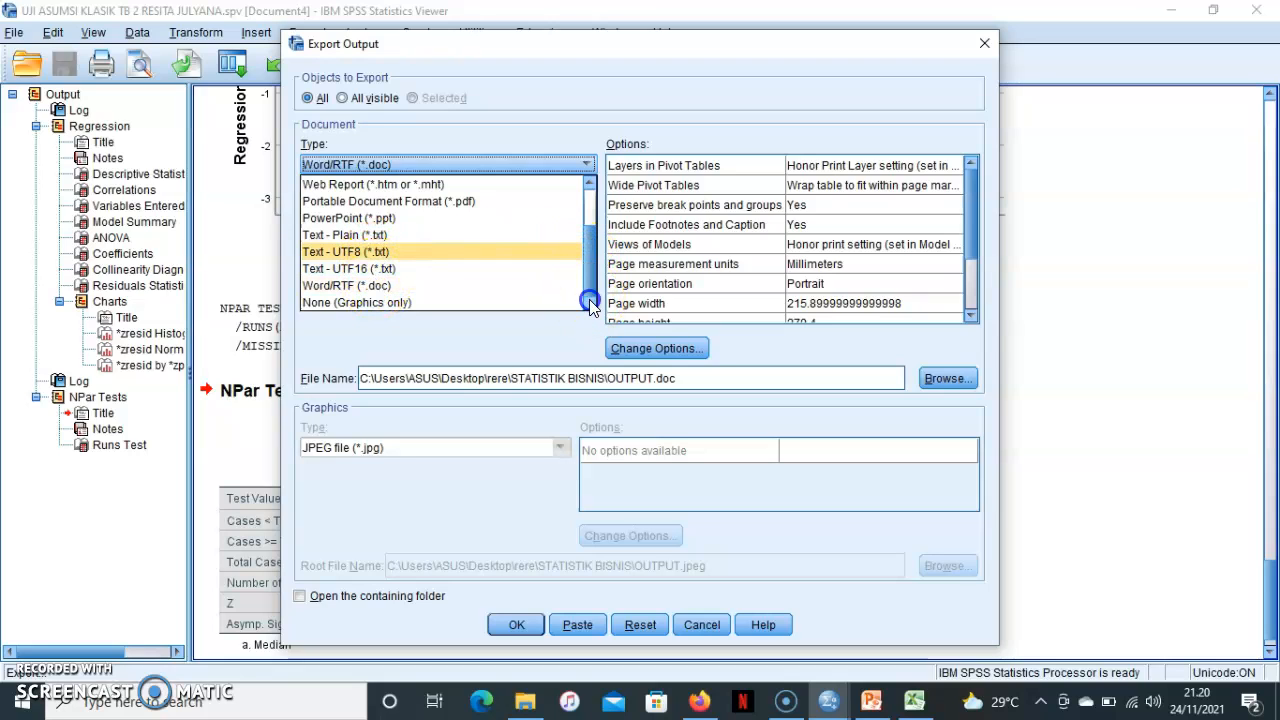
left_click(590, 200)
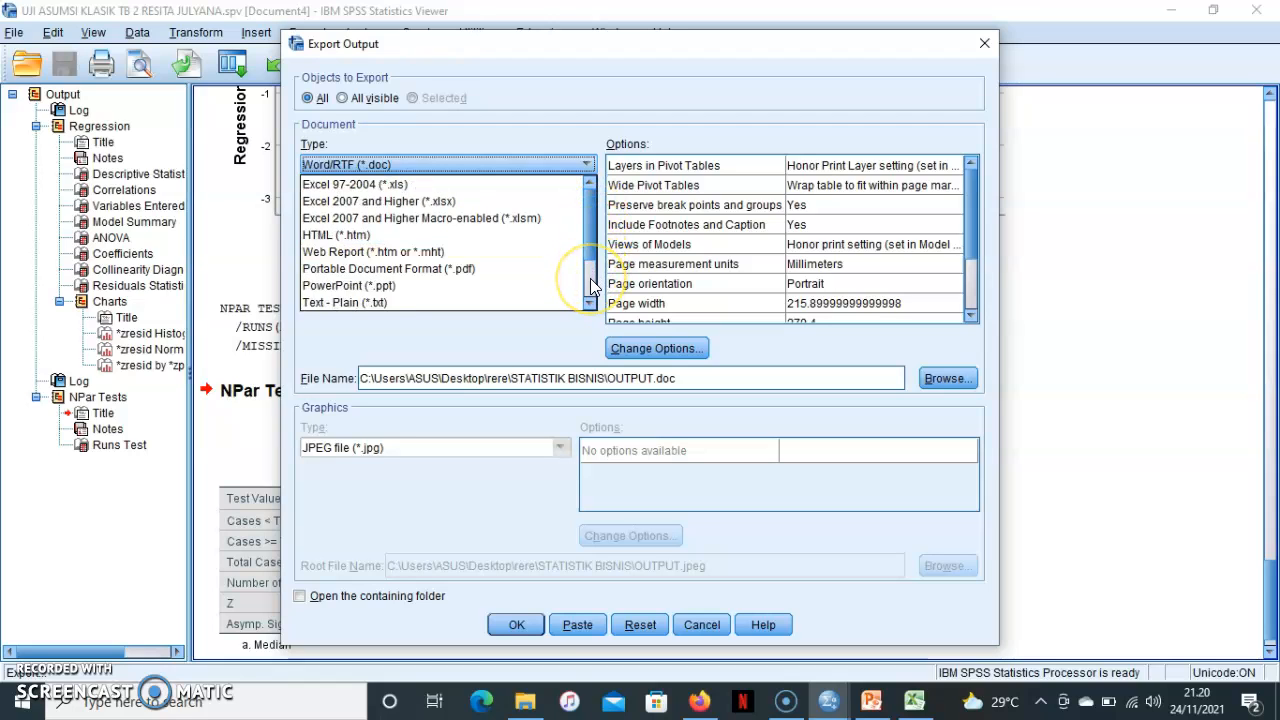
left_click(367, 182)
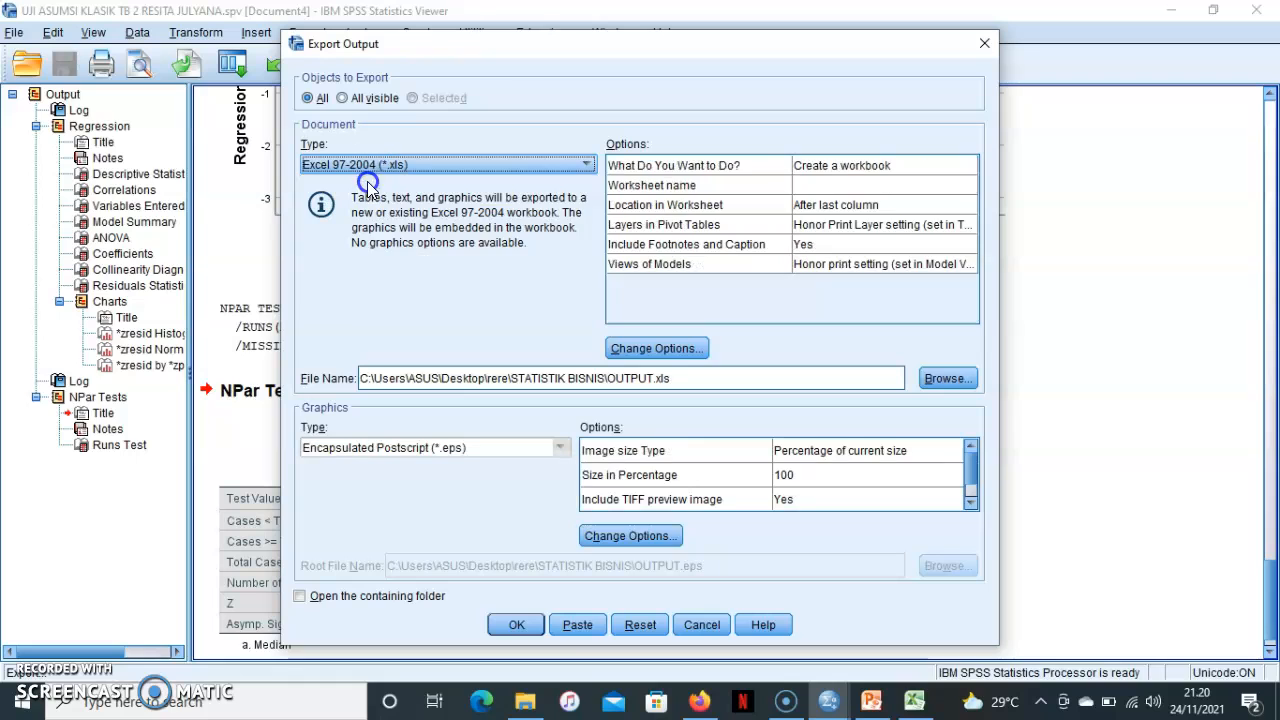
triple_click(759, 370)
Replace the export file path with 'UJI ASUMSI KLASIK TB 2'.
left_click(935, 384)
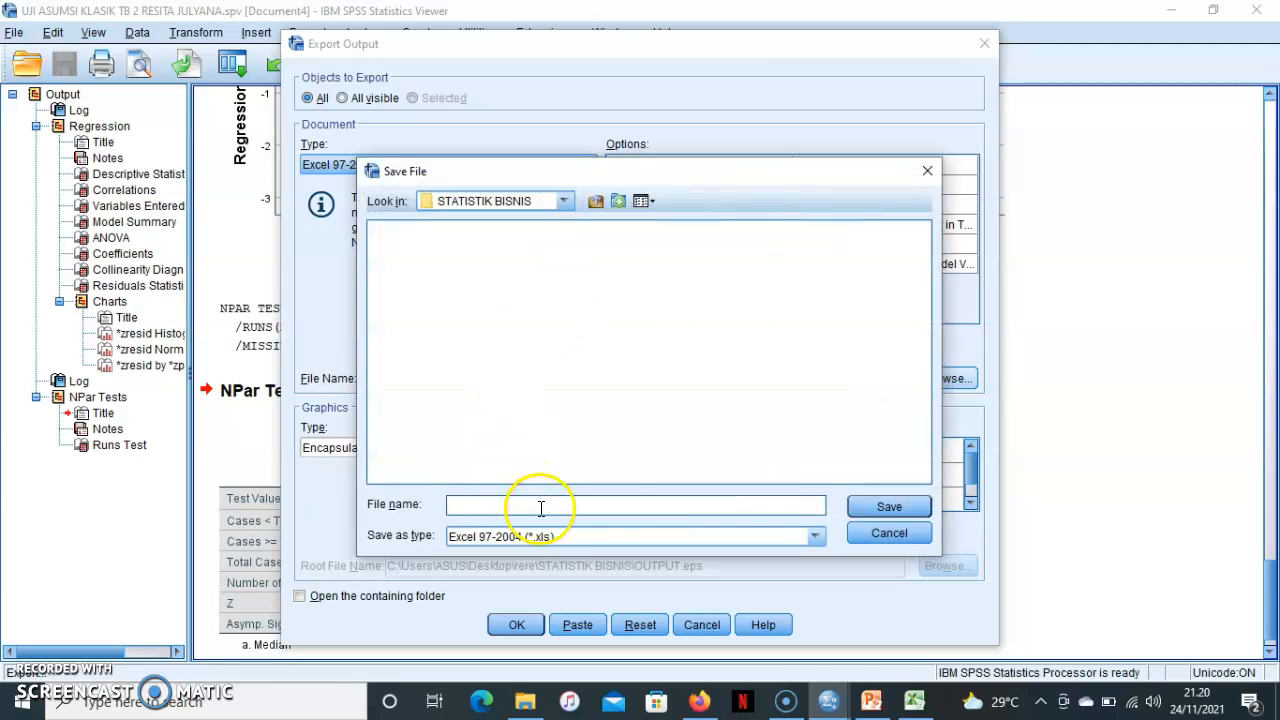
left_click(876, 512)
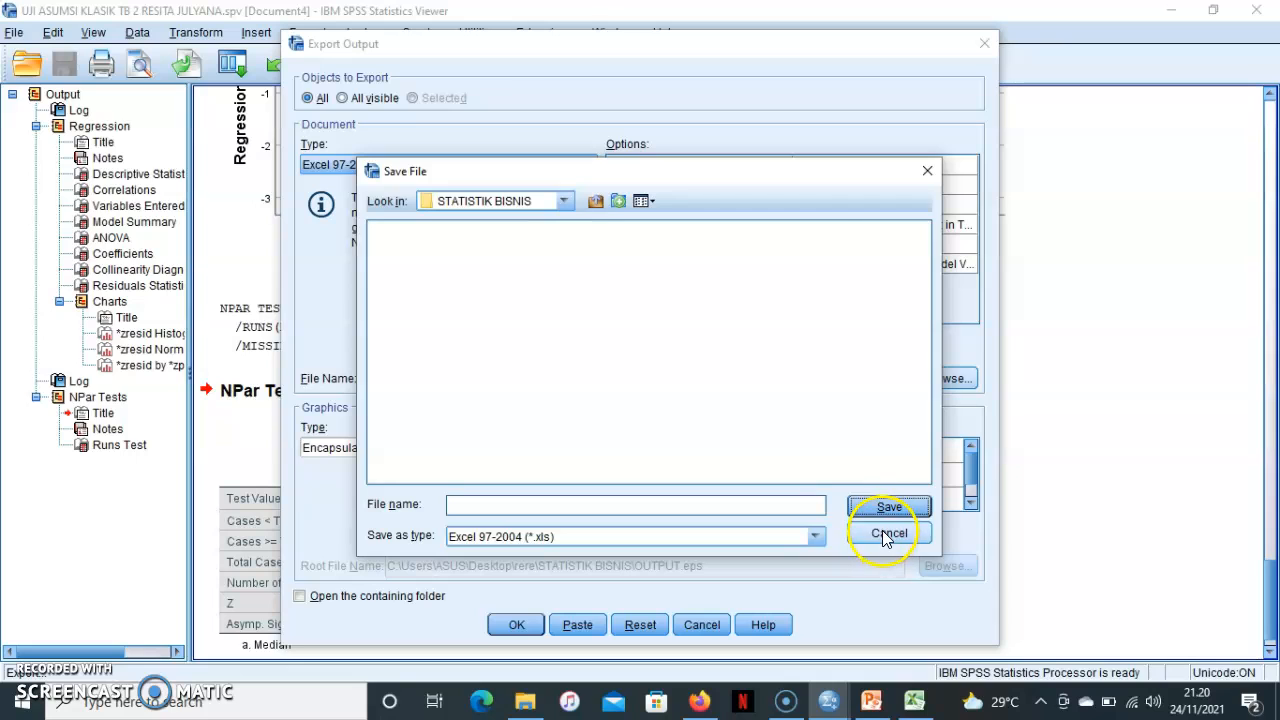
left_click(882, 534)
triple_click(663, 378)
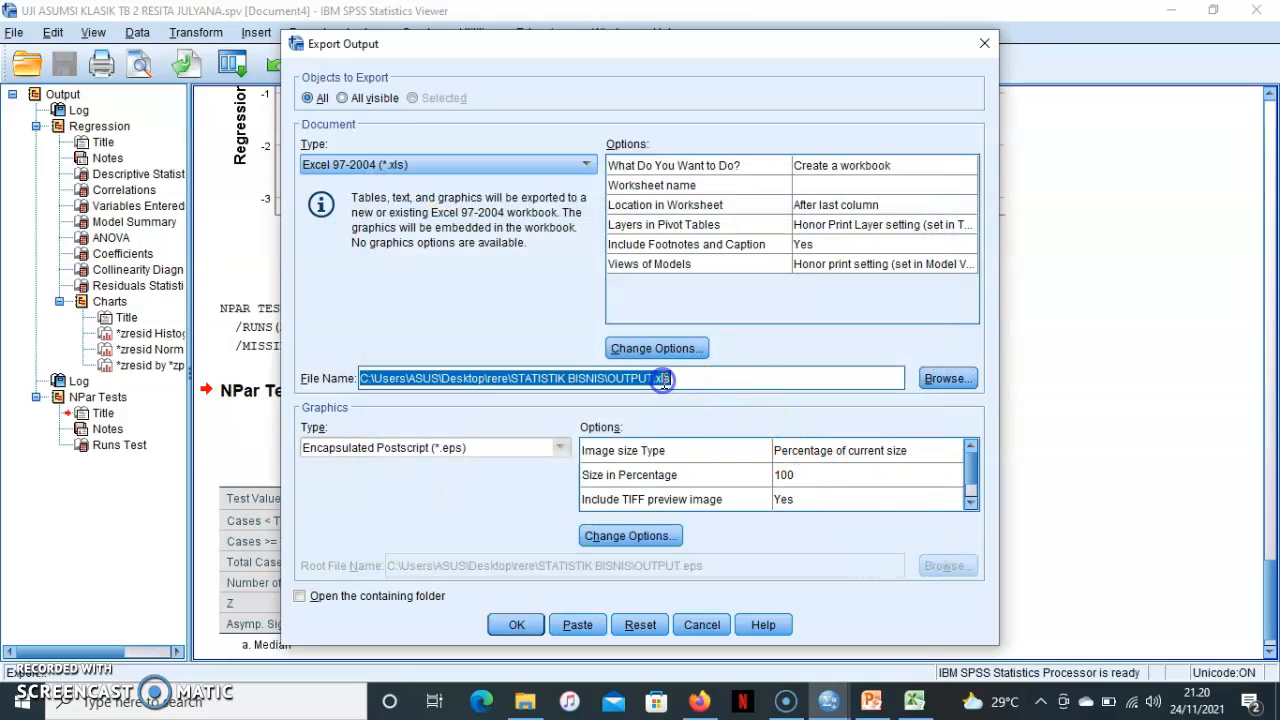
key("BackSpace")
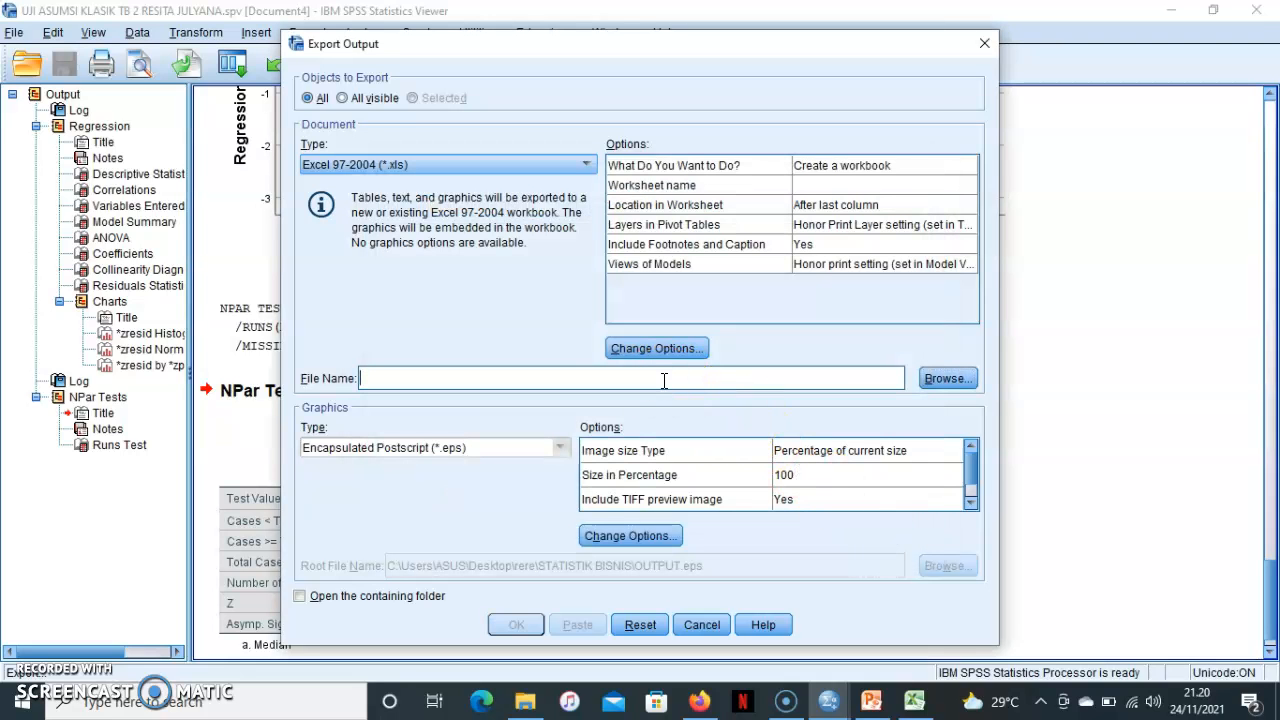
type("UJI AS")
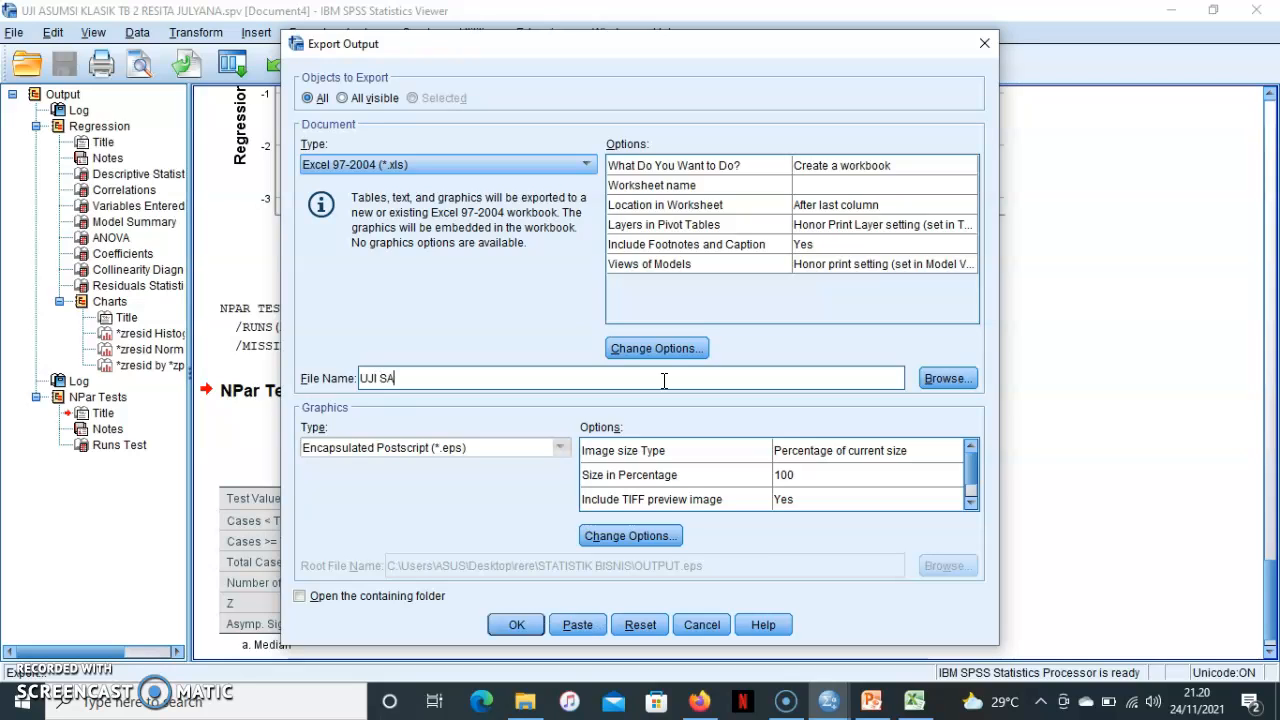
type("UMSI KLASIK TB 2")
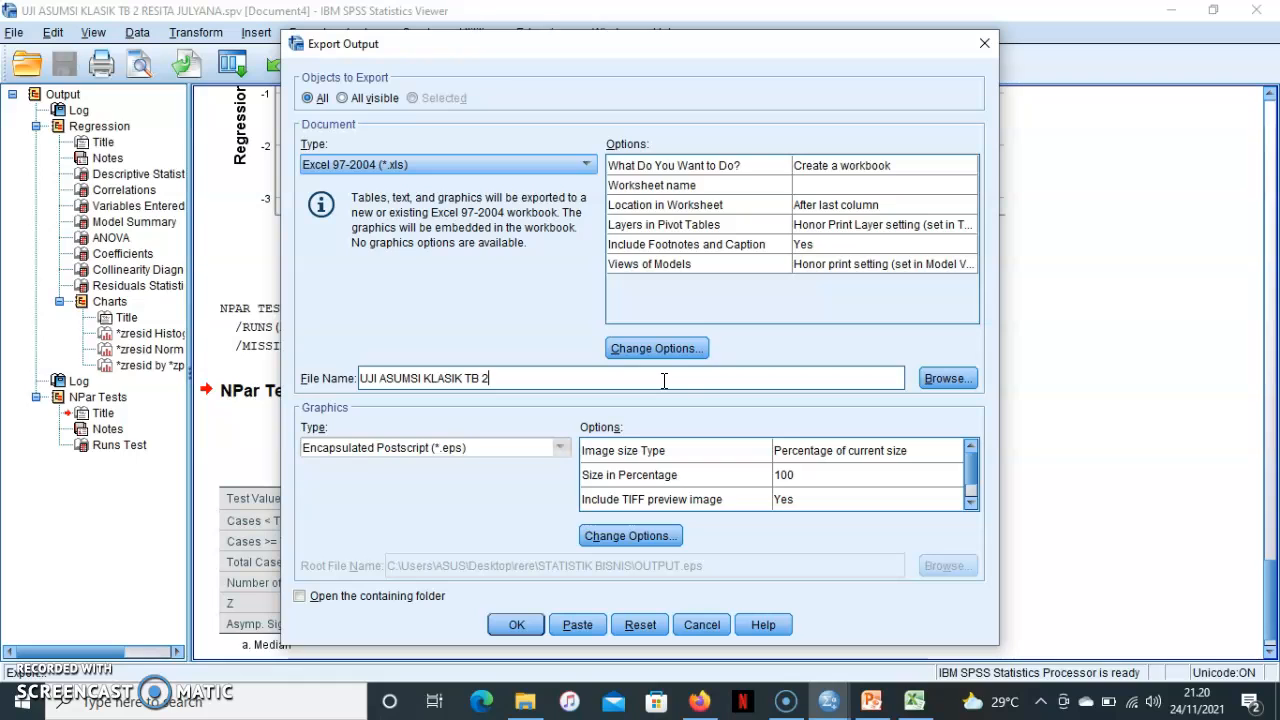
Export all output to STATISTIK BISNIS as the workbook 'UJI ASUMSI KLASIK TB2'.
left_click(945, 377)
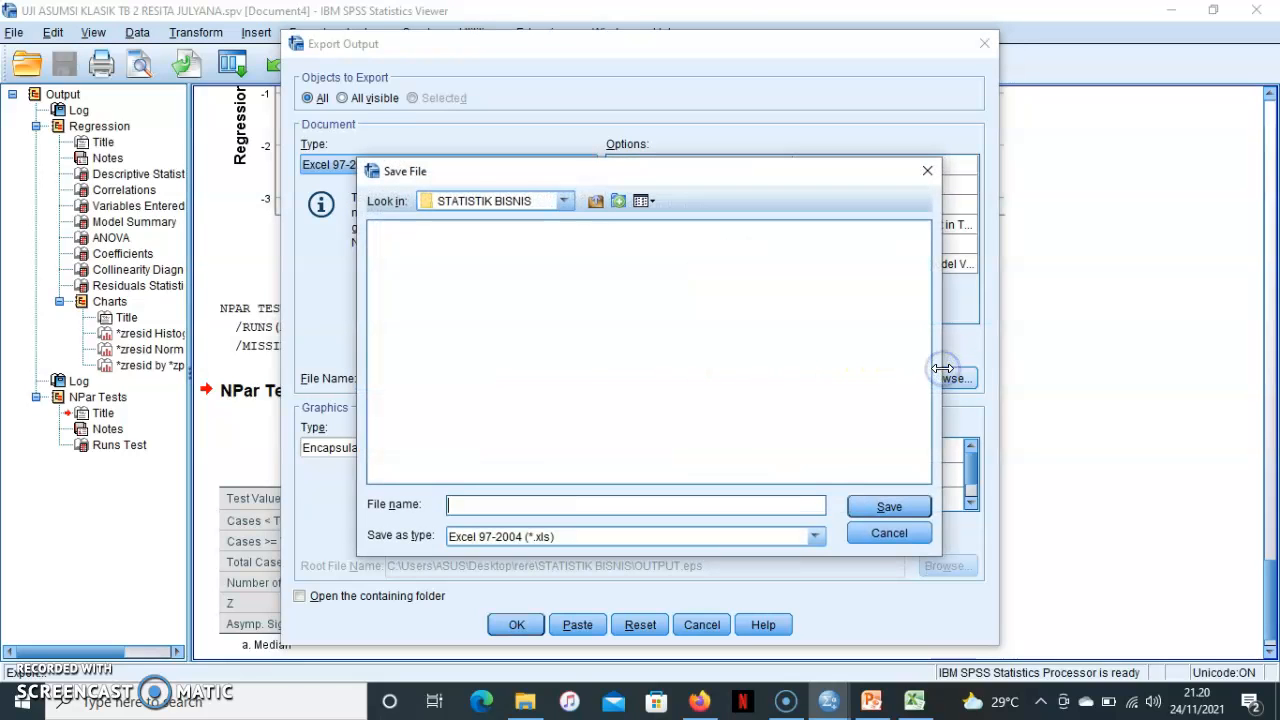
left_click(562, 202)
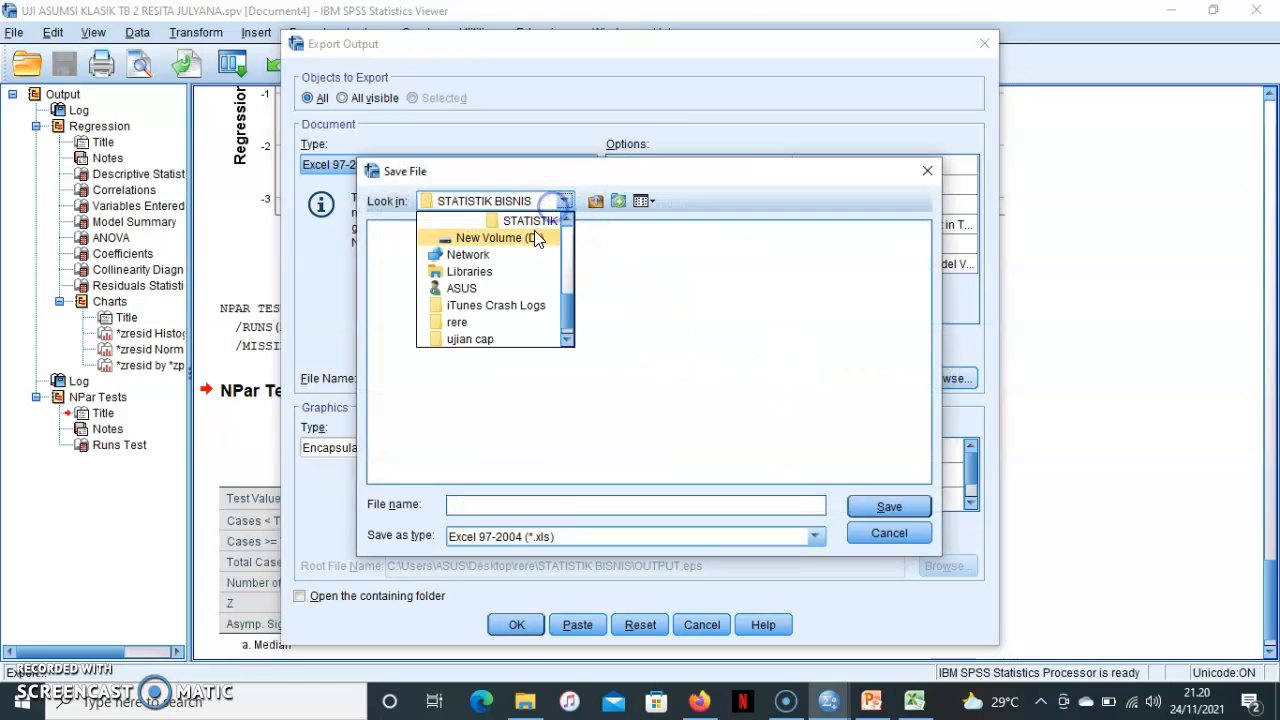
left_click(525, 219)
left_click(493, 504)
type("UJI AS")
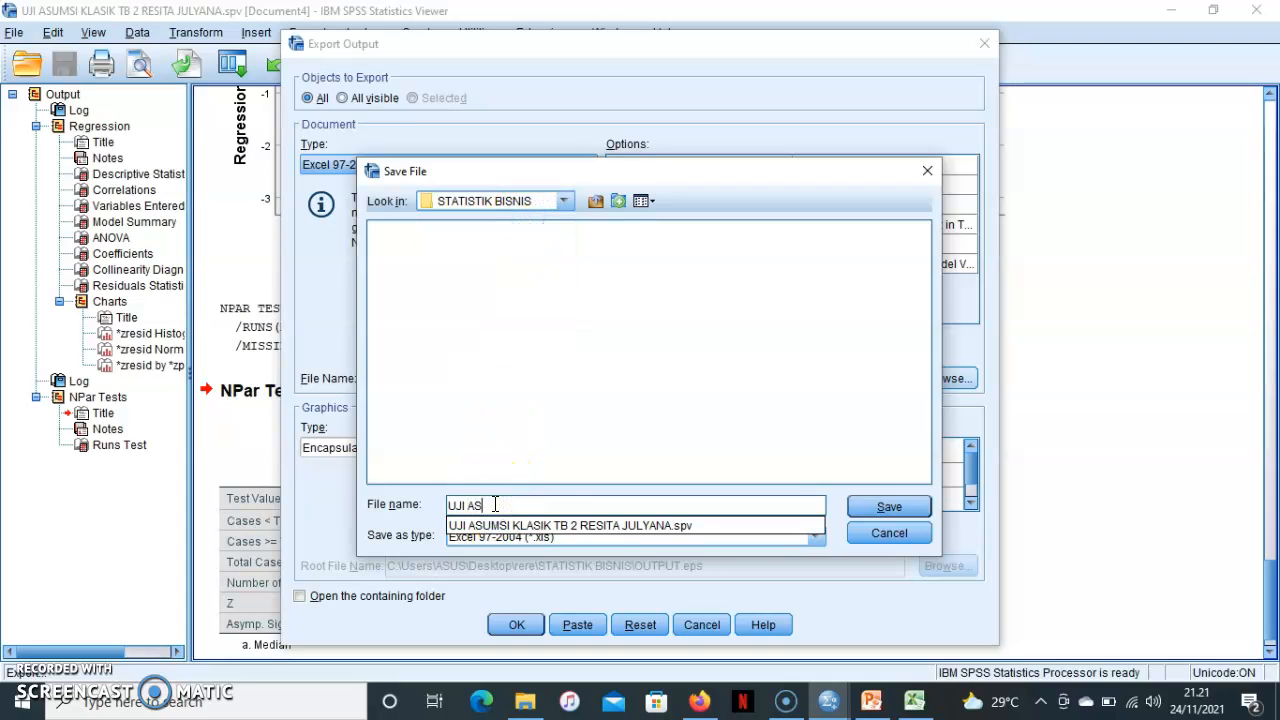
type("UMSI KLASIK TB2")
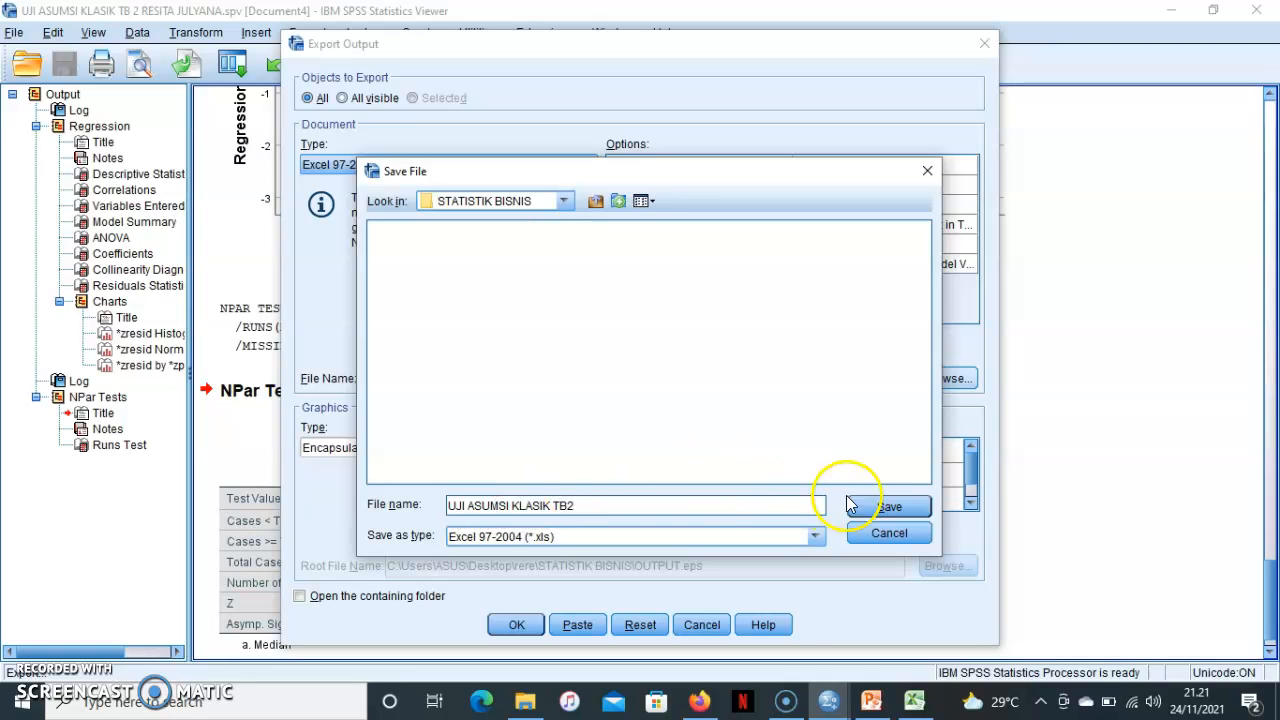
left_click(888, 505)
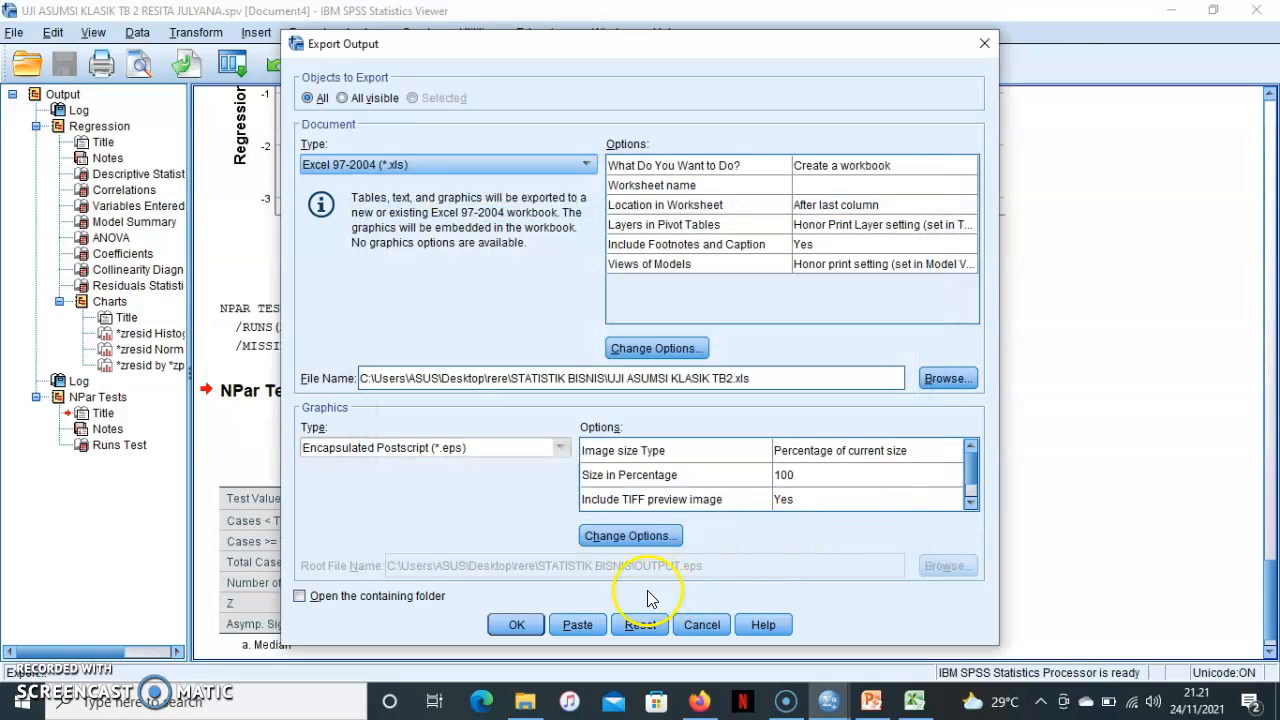
left_click(521, 624)
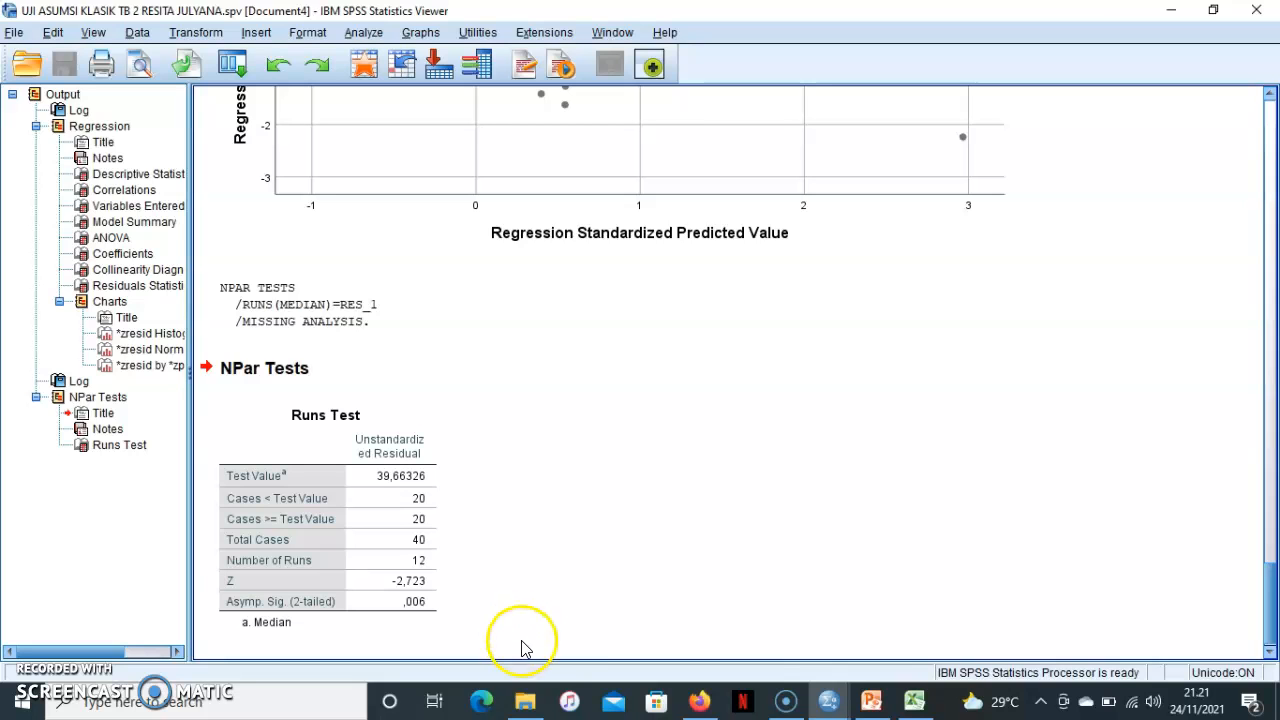
Find UJI ASUMSI KLASIK TB2 in File Explorer and open it.
left_click(525, 701)
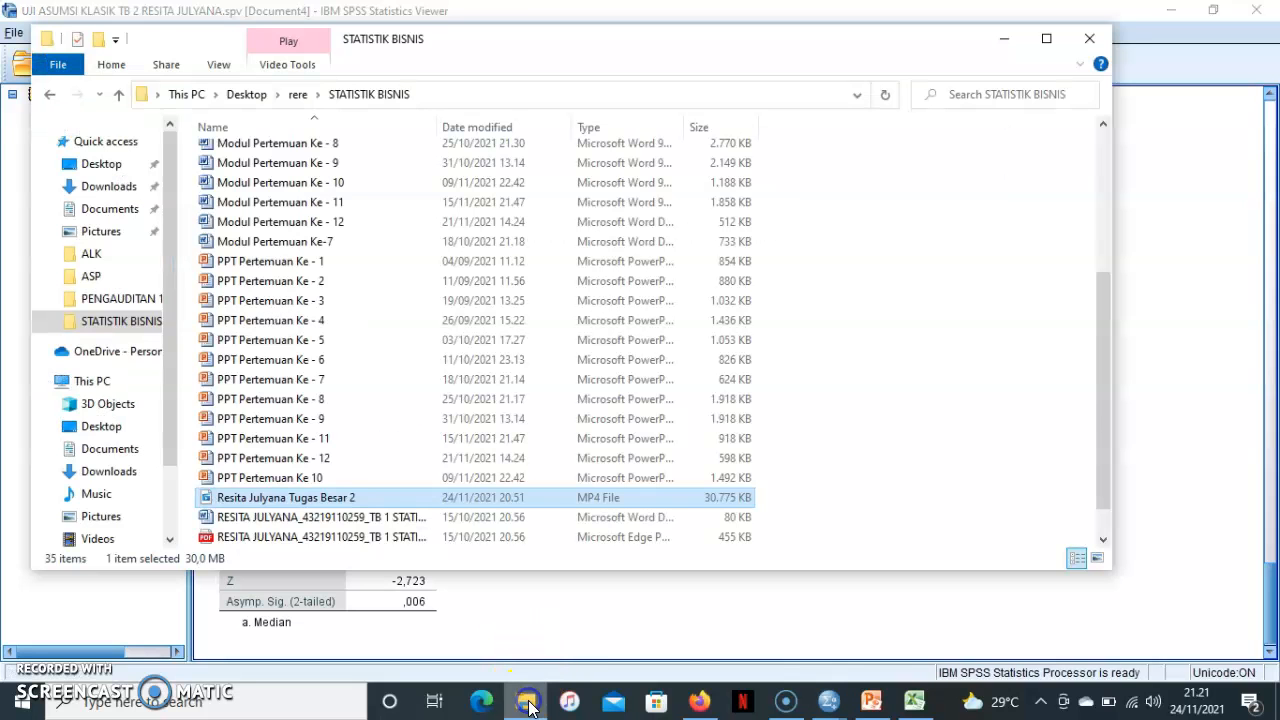
left_click(251, 332)
key("Down")
key("Down")
key("Down")
key("Down")
key("Down")
key("Down")
key("Down")
key("Down")
key("Down")
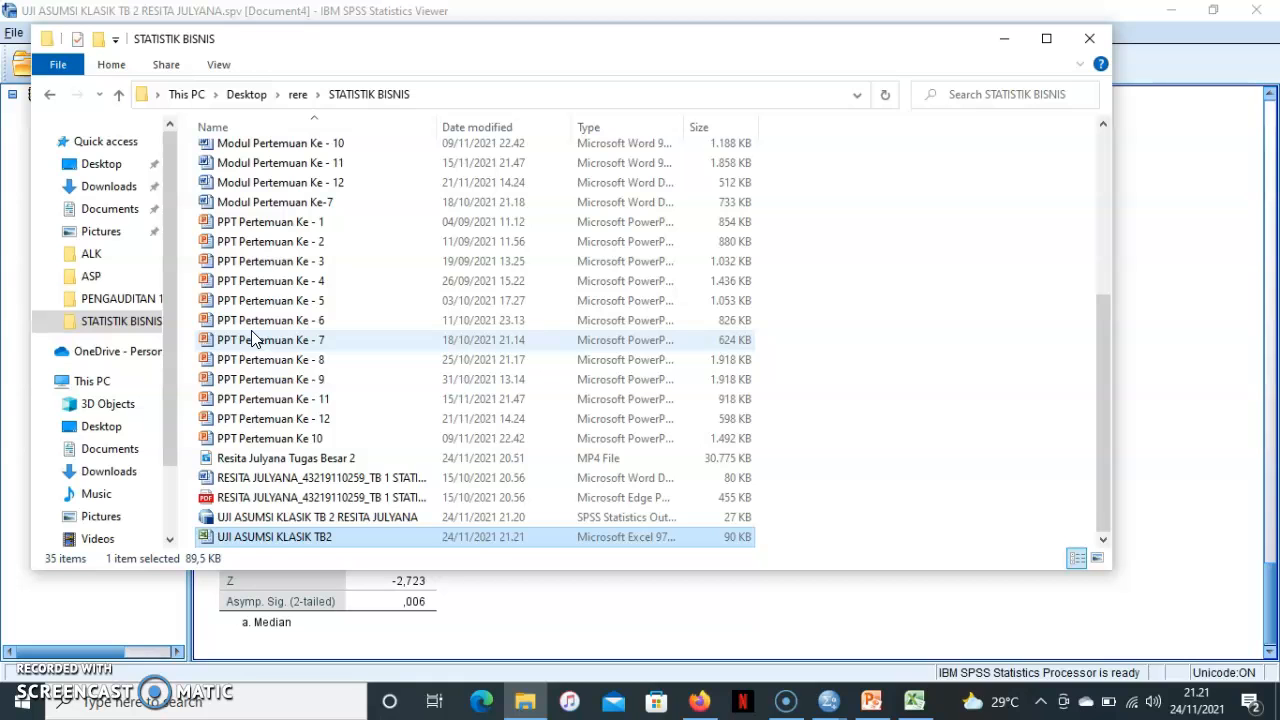
double_click(262, 536)
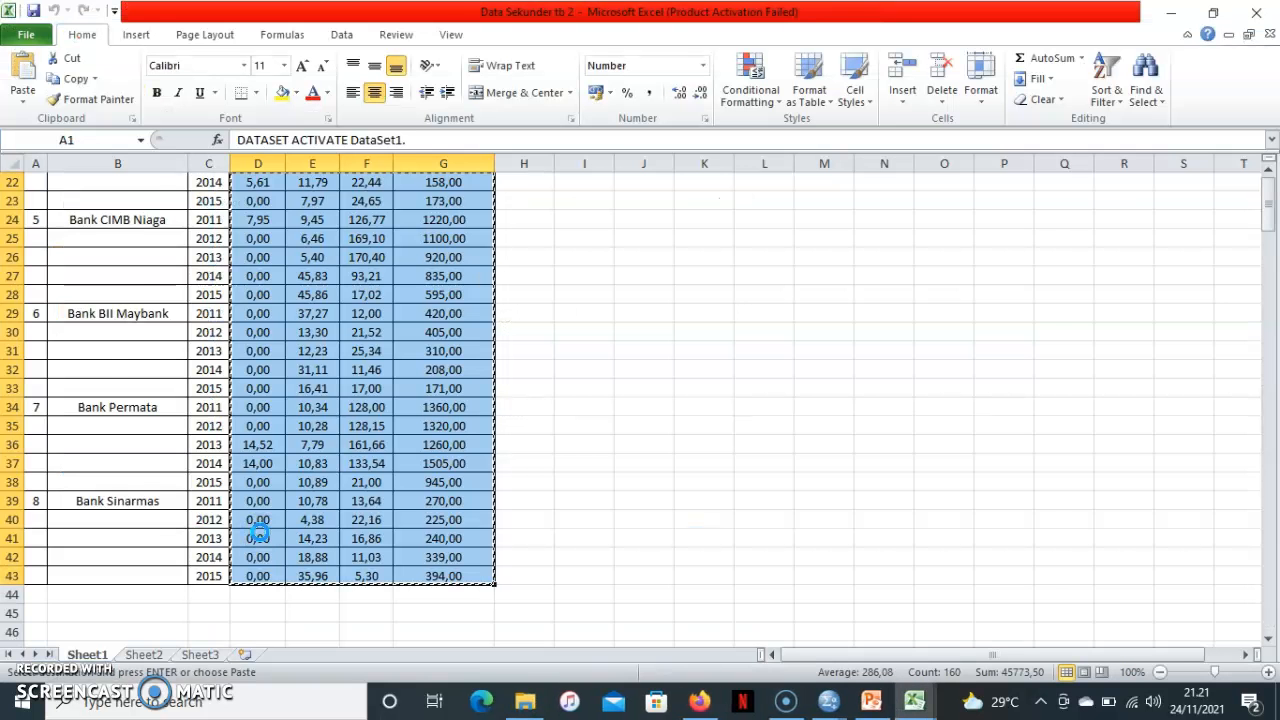
Step through the workbook's tables down to the Runs Test results and back to the top.
key("Down")
key("Down")
key("Down")
key("Down")
key("Down")
key("Down")
key("Down")
key("Down")
key("Down")
key("Down")
key("Down")
key("Down")
key("Down")
key("Down")
key("Down")
key("Down")
key("Down")
key("Down")
key("Down")
key("Down")
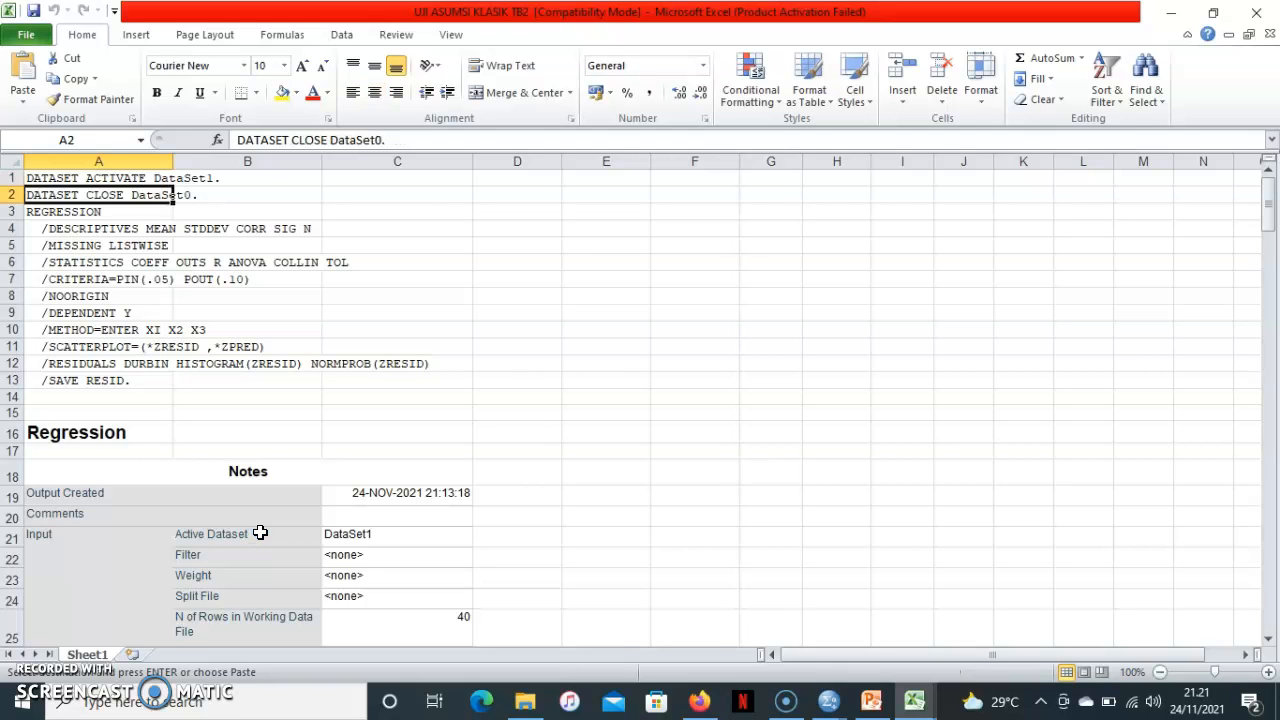
key("Down")
key("Down")
key("Down")
key("Down")
key("Down")
key("Down")
key("Down")
key("Down")
key("Down")
key("Down")
key("Down")
key("Down")
key("Down")
key("Down")
key("Down")
key("Down")
key("Down")
key("Down")
key("Down")
key("Down")
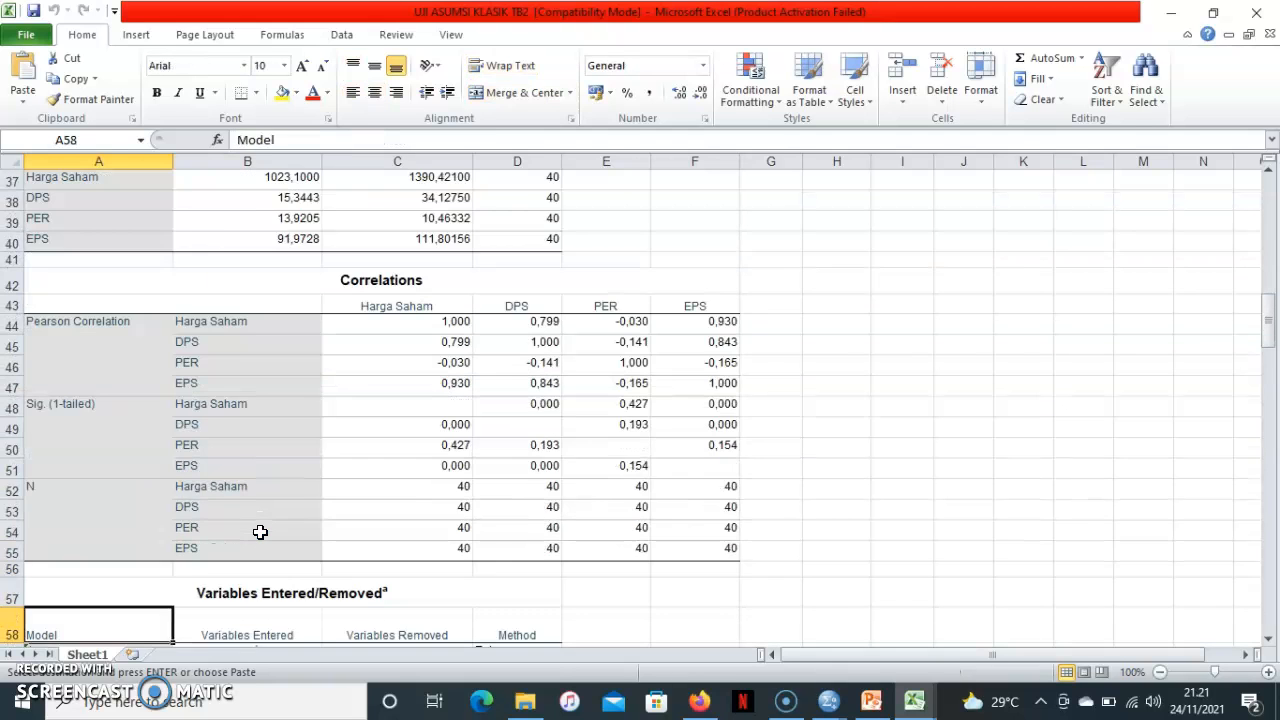
key("Down")
key("Down")
key("Down")
key("Down")
key("Down")
key("Down")
key("Down")
key("Down")
key("Down")
key("Down")
key("Down")
key("Down")
key("Down")
key("Down")
key("Down")
key("Down")
key("Down")
key("Down")
key("Down")
key("Down")
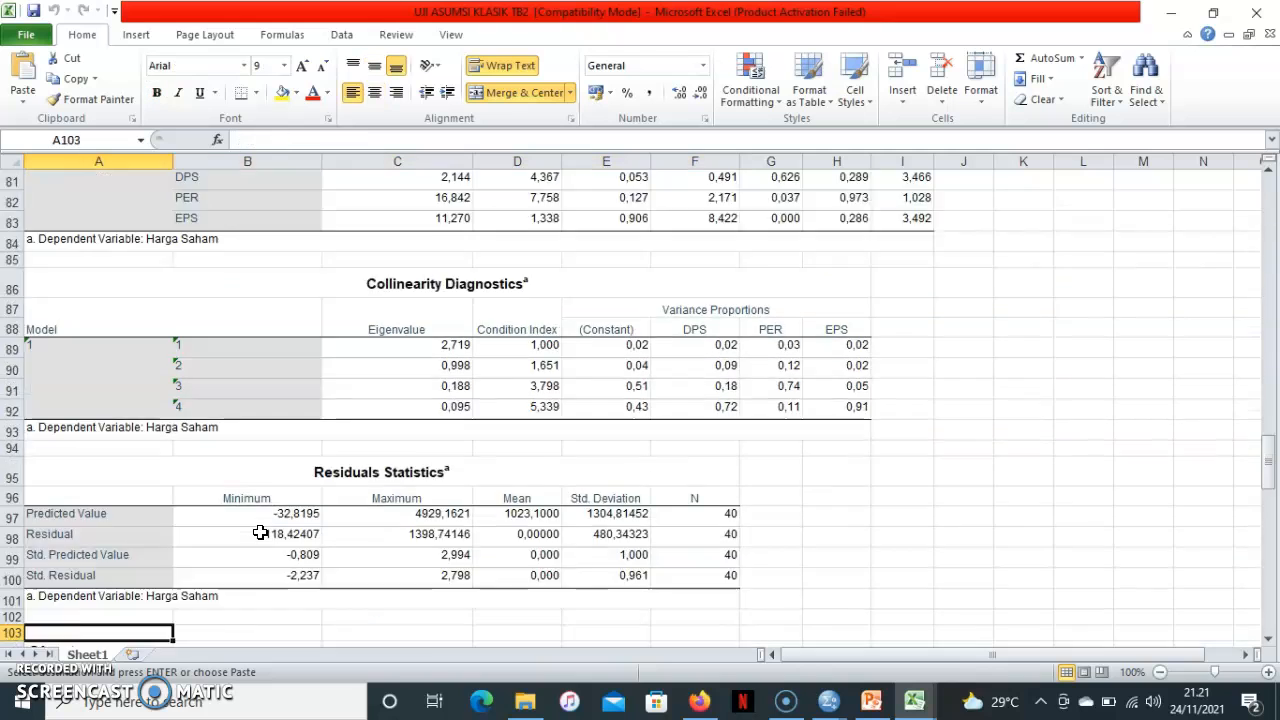
key("Down")
key("Down")
key("Down")
key("Down")
key("Down")
key("Down")
key("Down")
key("Down")
key("Down")
key("Down")
key("Down")
key("Down")
key("Down")
key("Down")
key("Down")
key("Down")
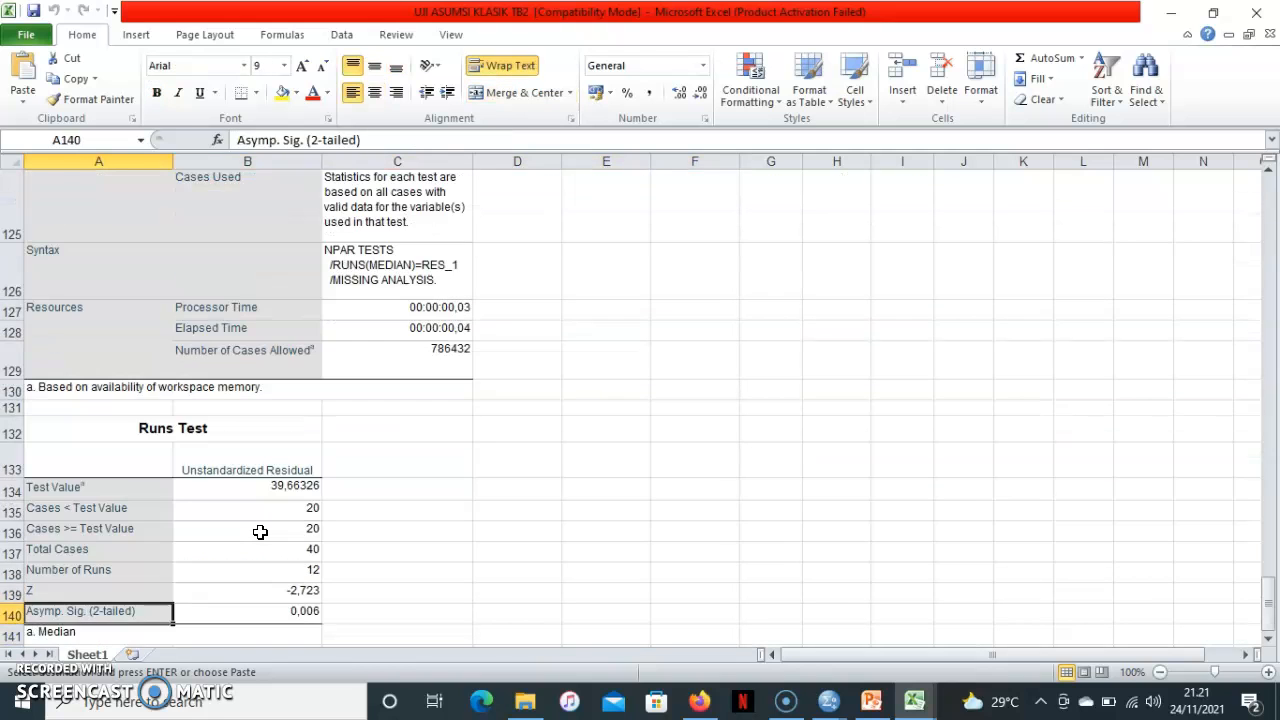
key("Up")
key("Up")
key("Up")
key("Up")
key("Up")
key("Up")
key("Up")
key("Up")
key("Up")
key("Up")
key("Up")
key("Up")
key("Up")
key("Up")
key("Up")
key("Up")
key("Up")
key("Up")
key("Up")
key("Up")
key("Up")
key("Up")
key("Up")
key("Up")
key("Up")
key("Up")
key("Up")
key("Up")
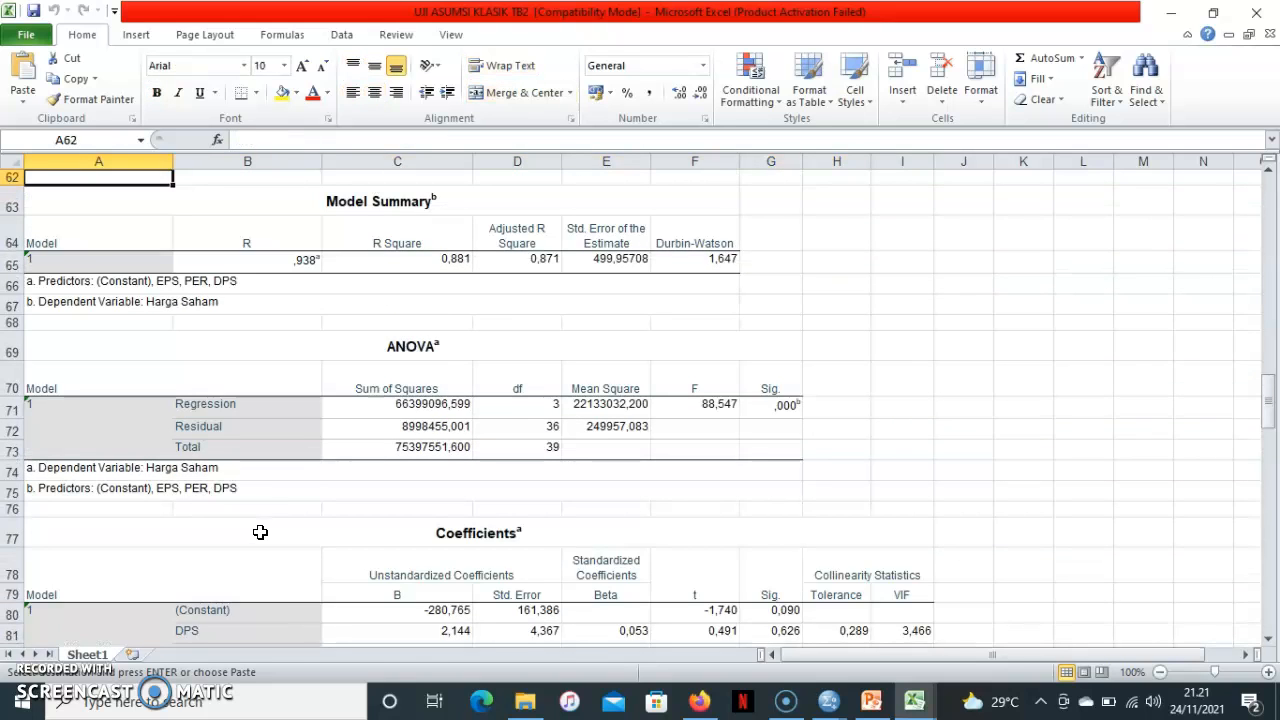
key("Up")
key("Up")
key("Up")
key("Up")
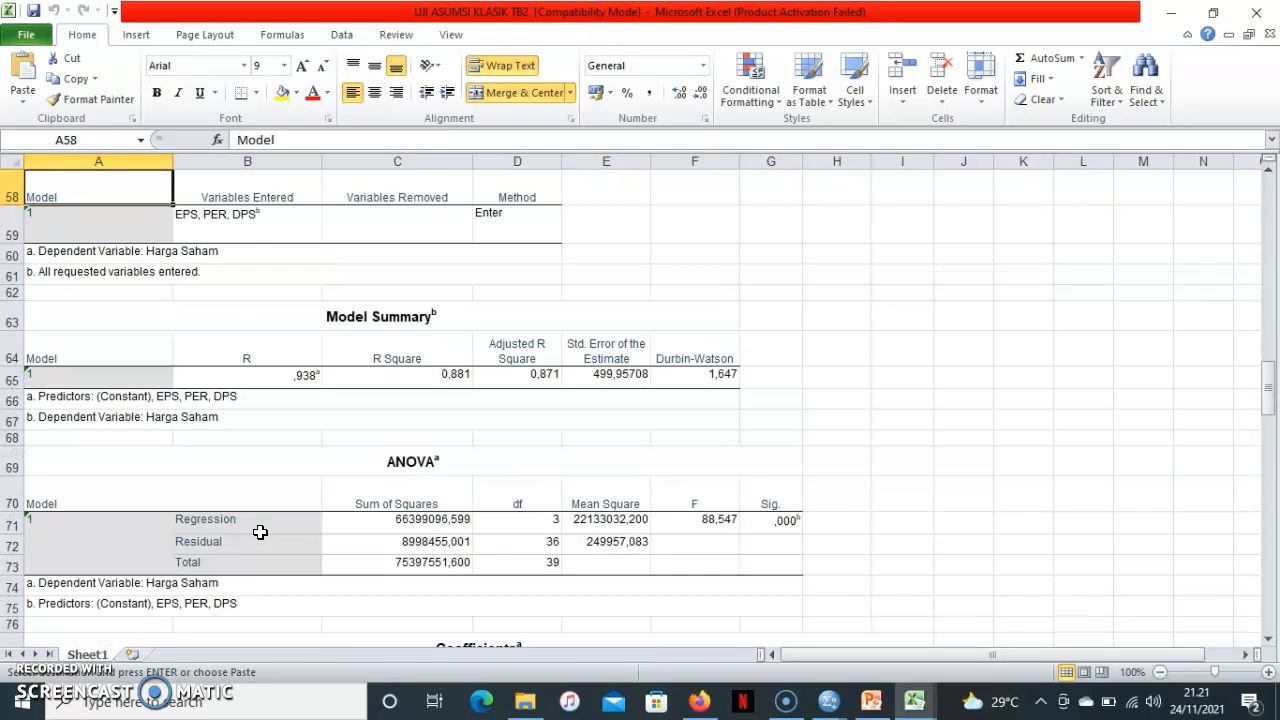
key("Up")
key("Up")
key("Up")
key("Up")
key("Up")
key("Up")
key("Up")
key("Up")
key("Up")
key("Up")
key("Up")
key("Up")
key("Up")
key("Up")
key("Up")
key("Up")
key("Up")
key("Up")
key("Up")
key("Up")
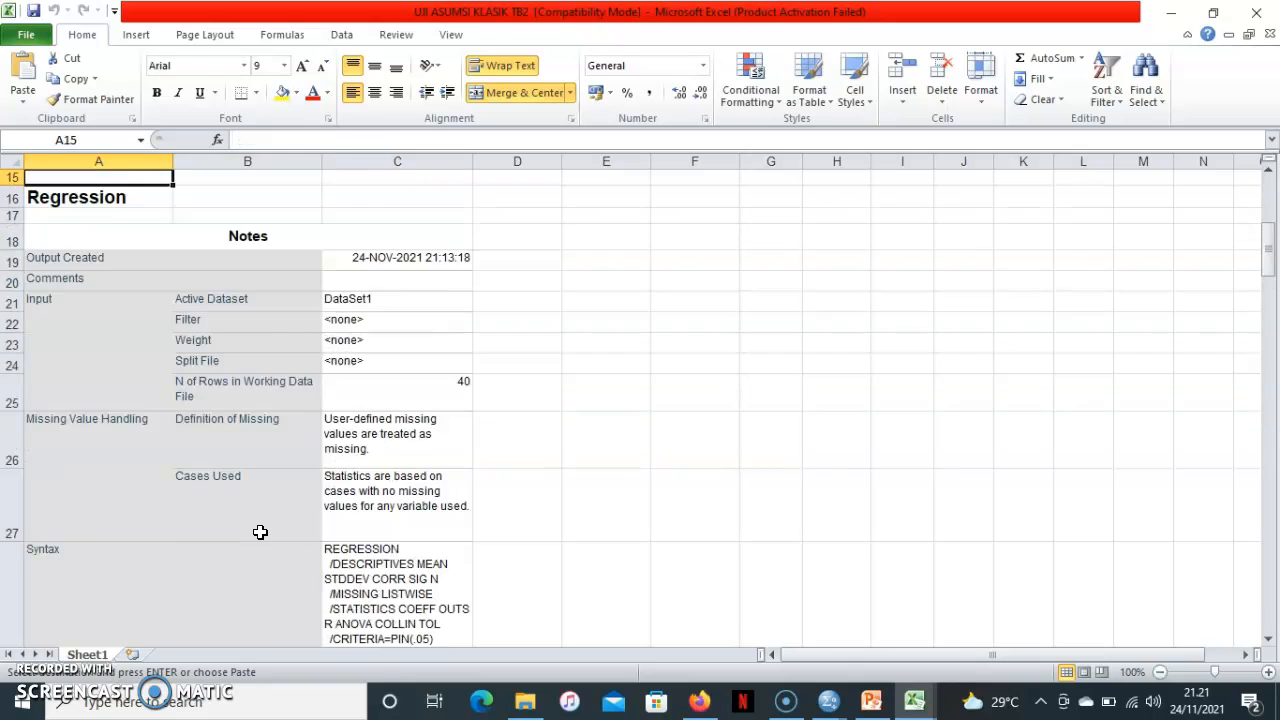
key("Up")
key("Up")
key("Up")
key("Up")
key("Up")
key("Up")
key("Up")
key("Up")
key("Up")
key("Up")
key("Up")
key("Up")
key("Up")
key("Up")
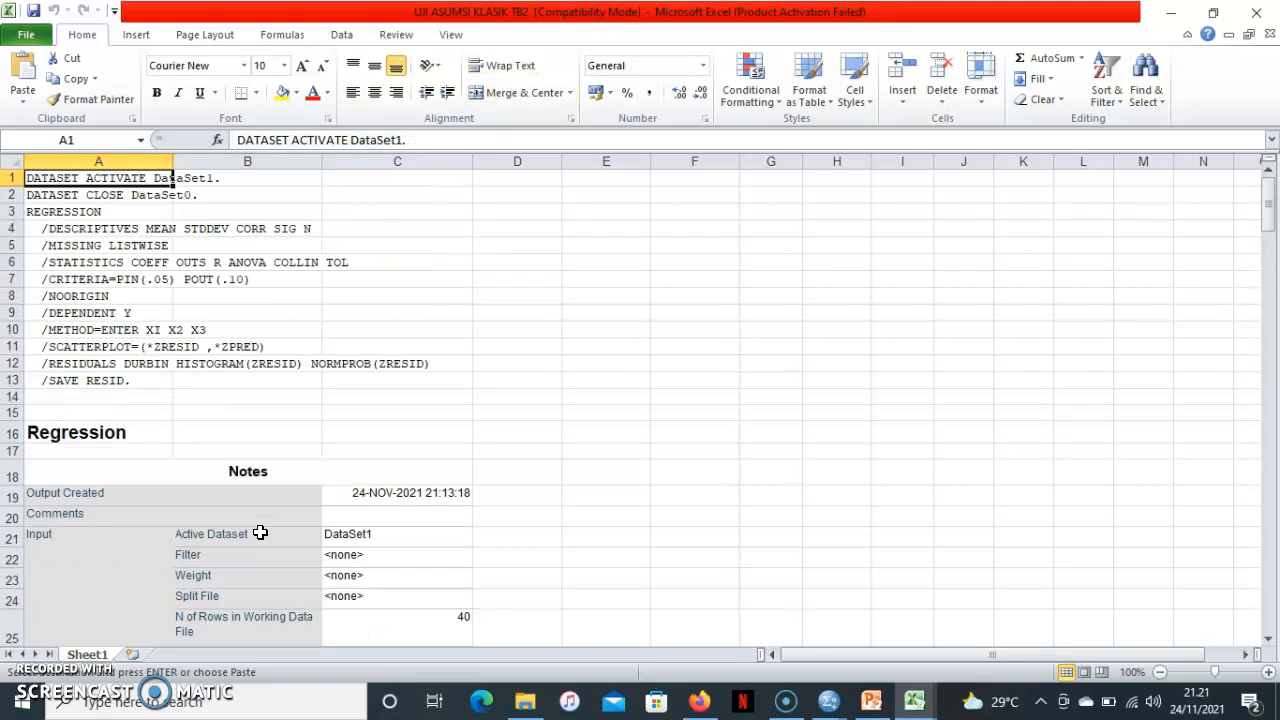